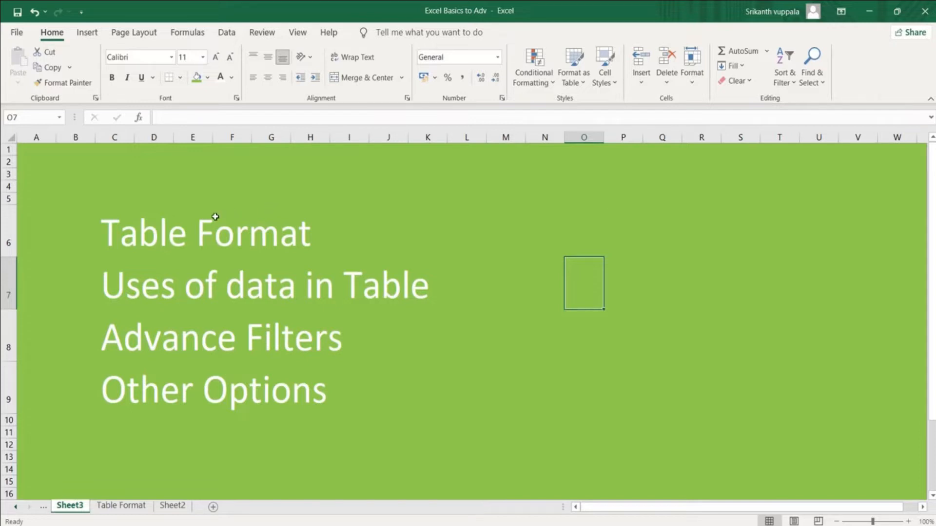
- Review the four topics listed on Sheet3, from Table Format to Other Options
click(154, 234)
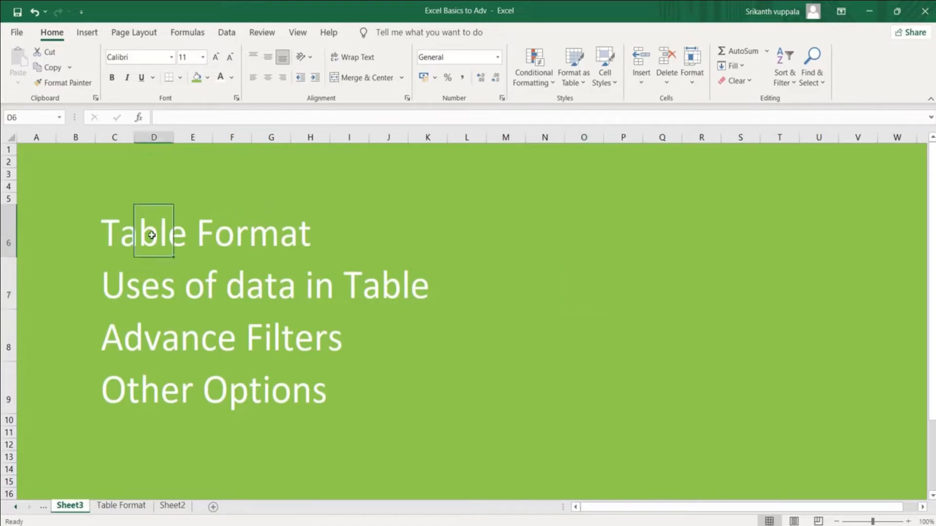
click(118, 235)
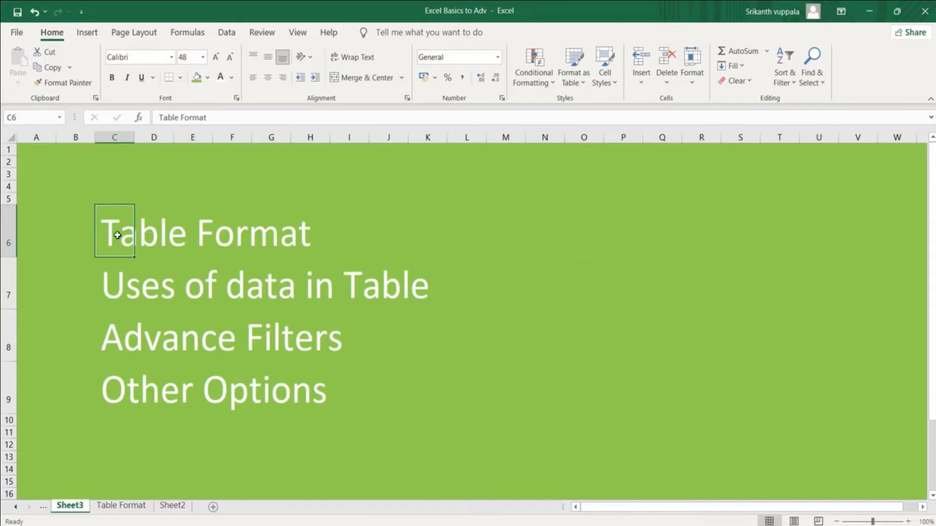
click(126, 284)
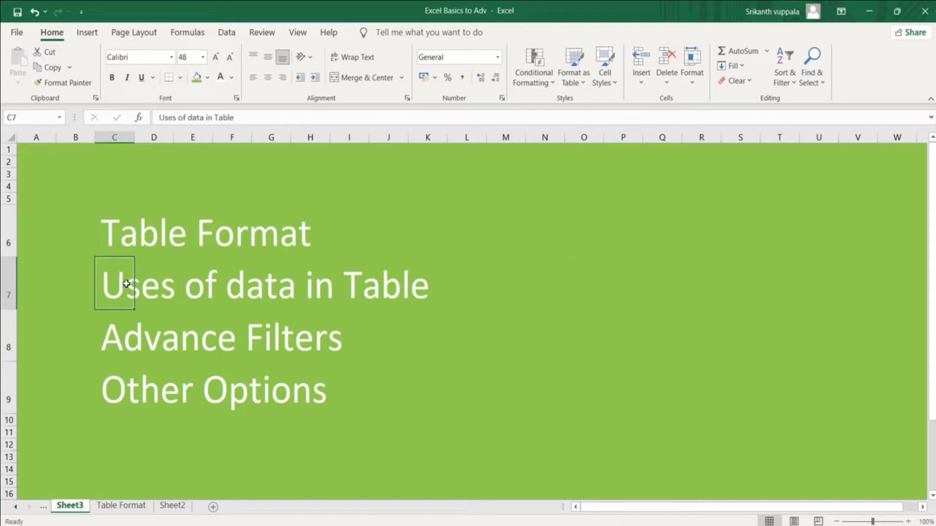
click(129, 335)
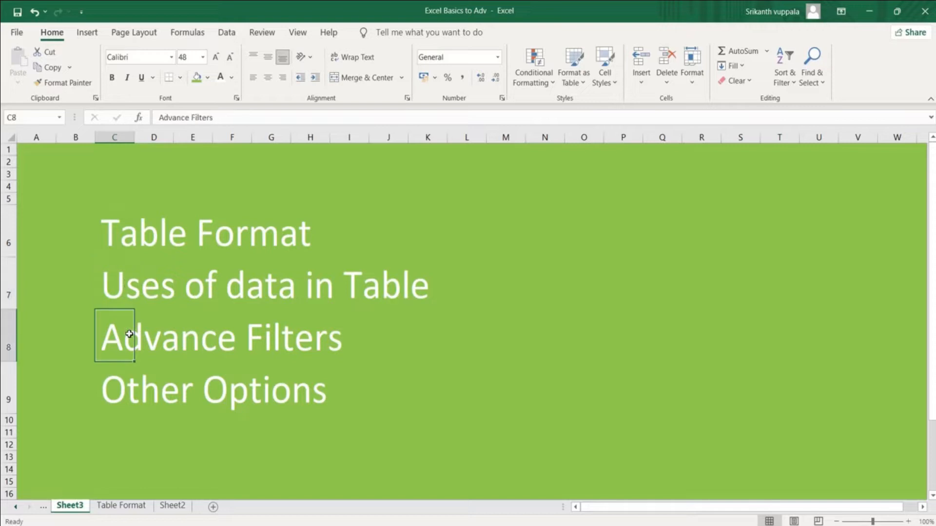
click(134, 391)
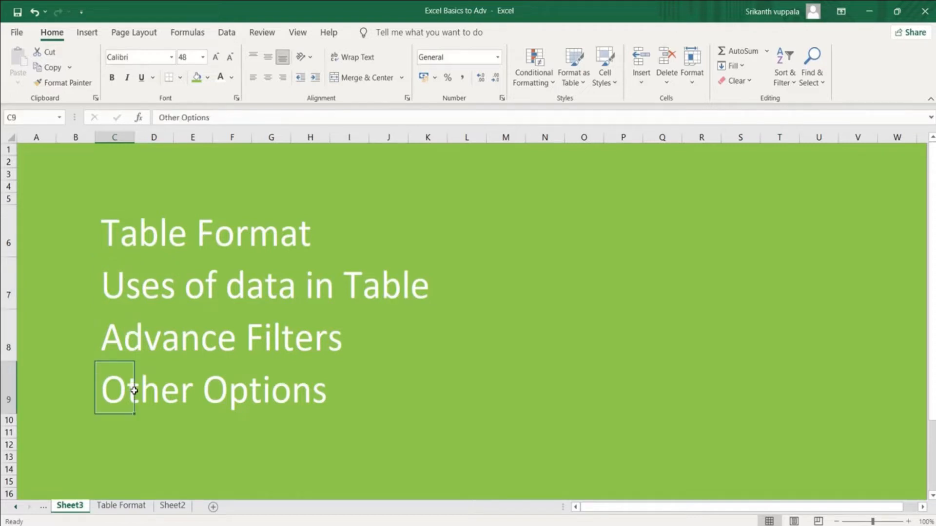
click(122, 231)
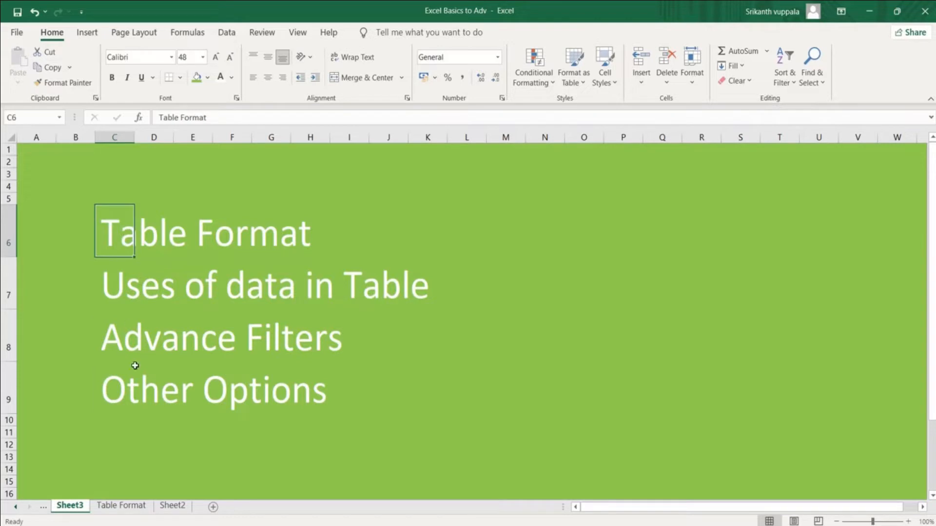
- Go to the Table Format sheet and move the Student slicer slightly further away from the table
click(122, 507)
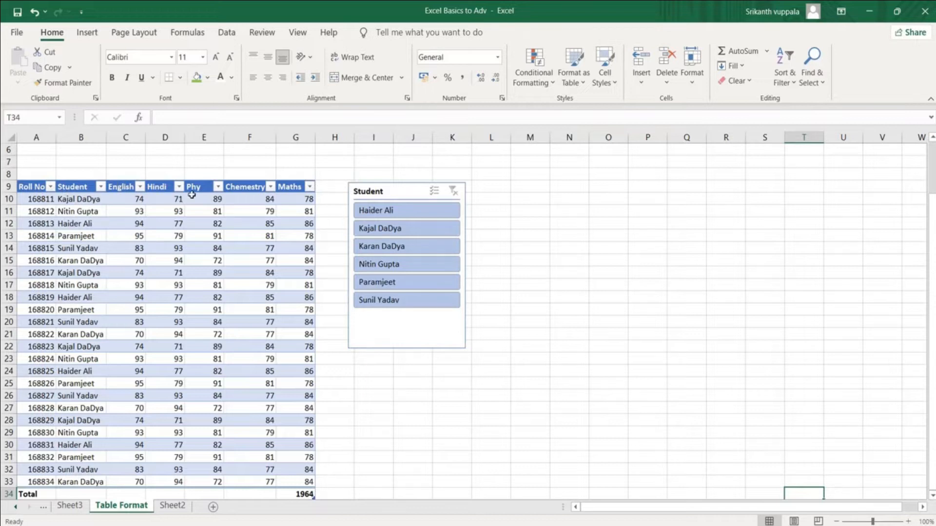
drag(395, 190, 399, 190)
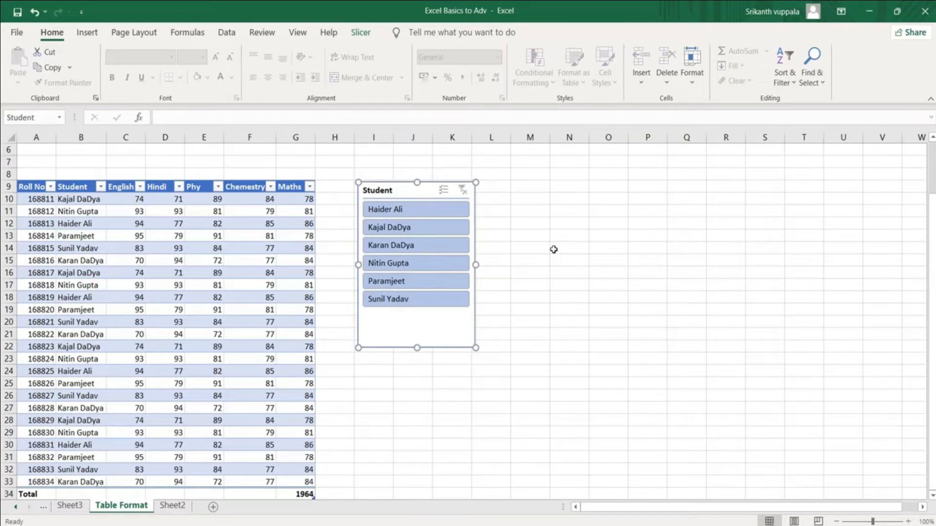
- Filter the table by four different students one at a time with the Student slicer, and clear the filter
click(401, 209)
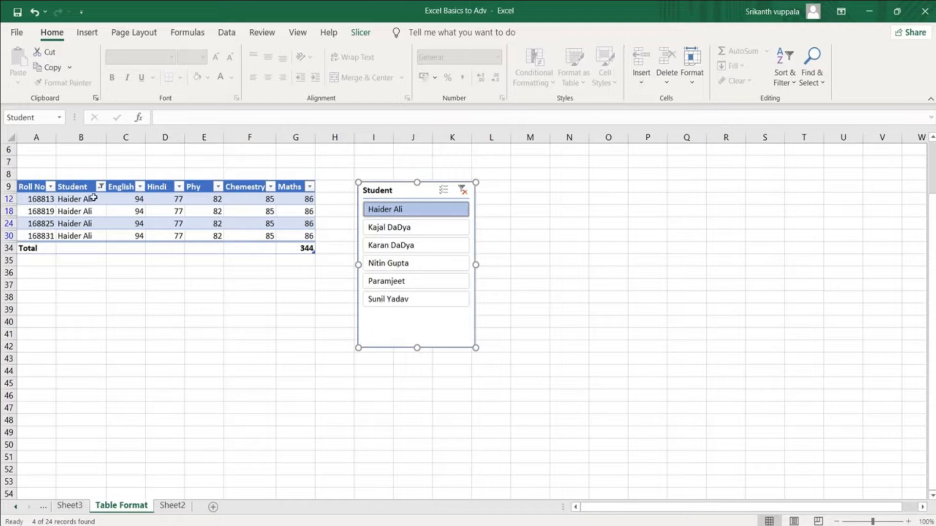
mouse_move(103, 189)
click(392, 228)
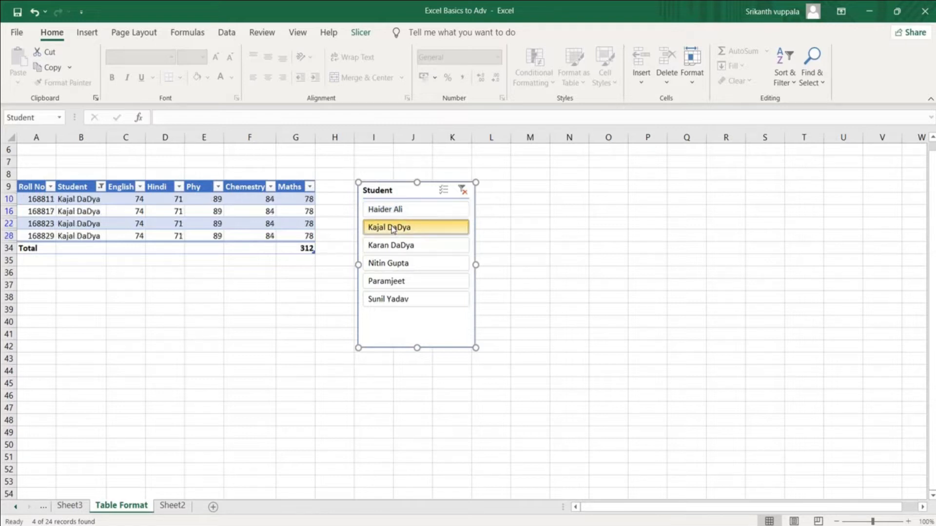
click(418, 267)
click(410, 287)
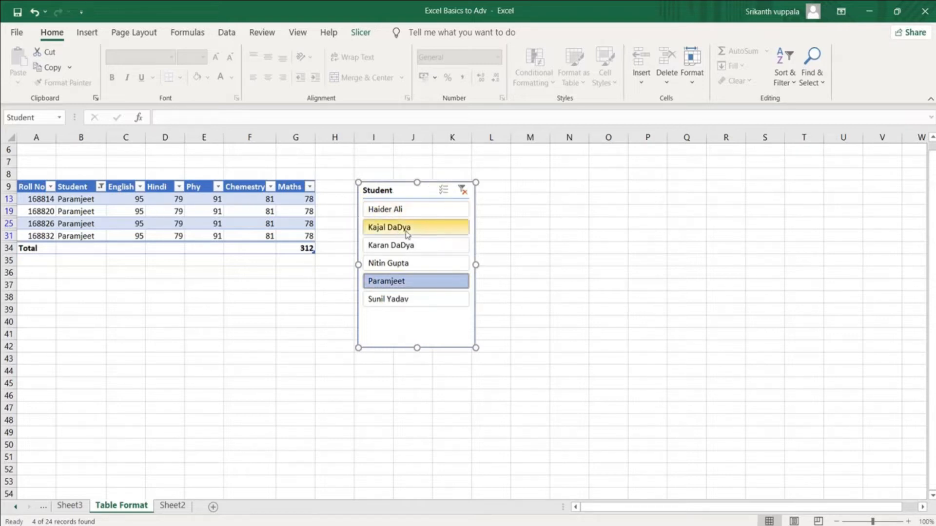
click(463, 191)
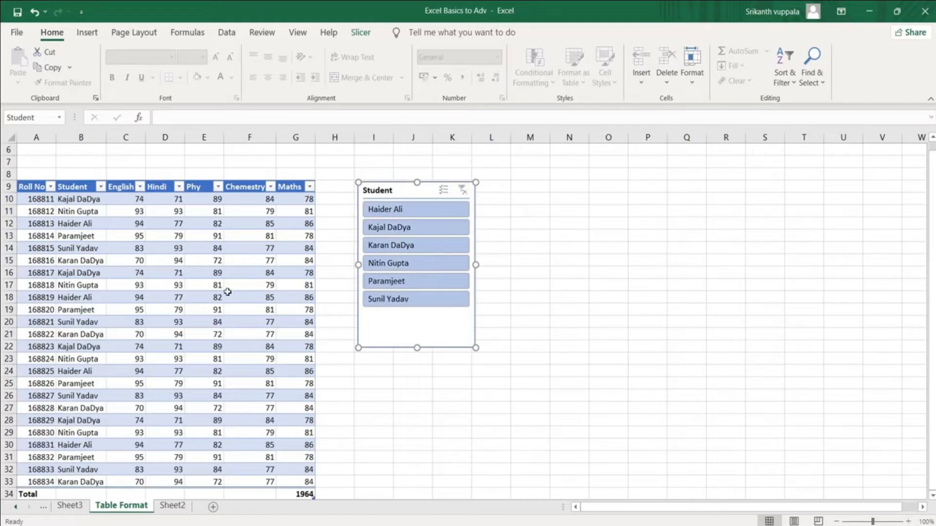
- Switch the Maths calculation in the table's Total row to Average, and after that to Count
drag(933, 271, 930, 366)
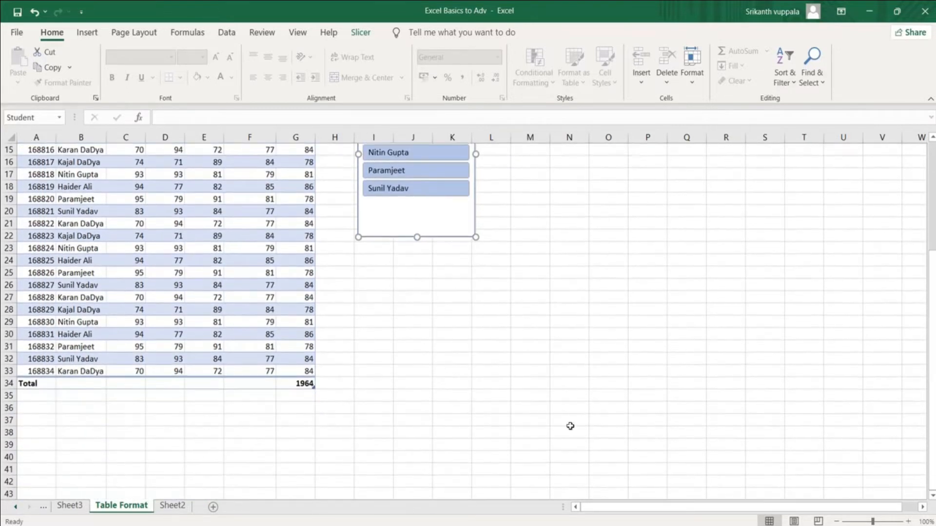
click(309, 387)
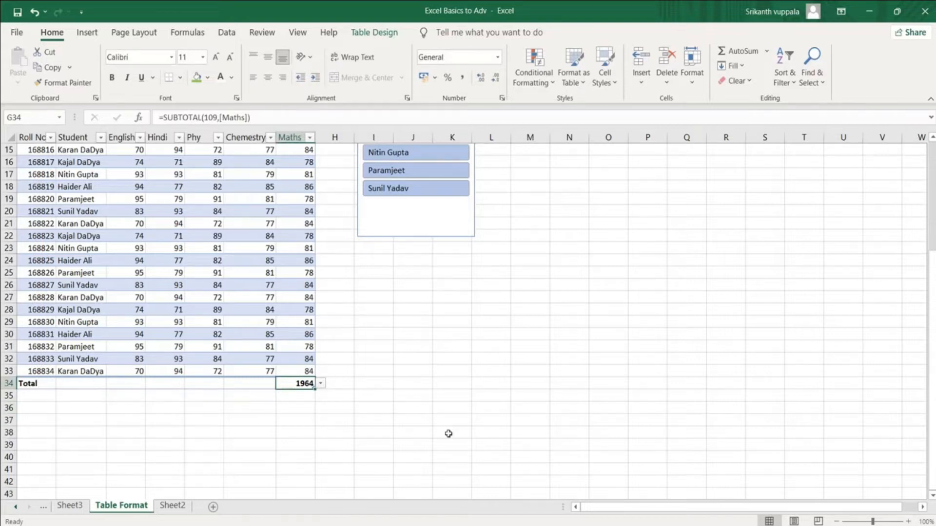
click(321, 385)
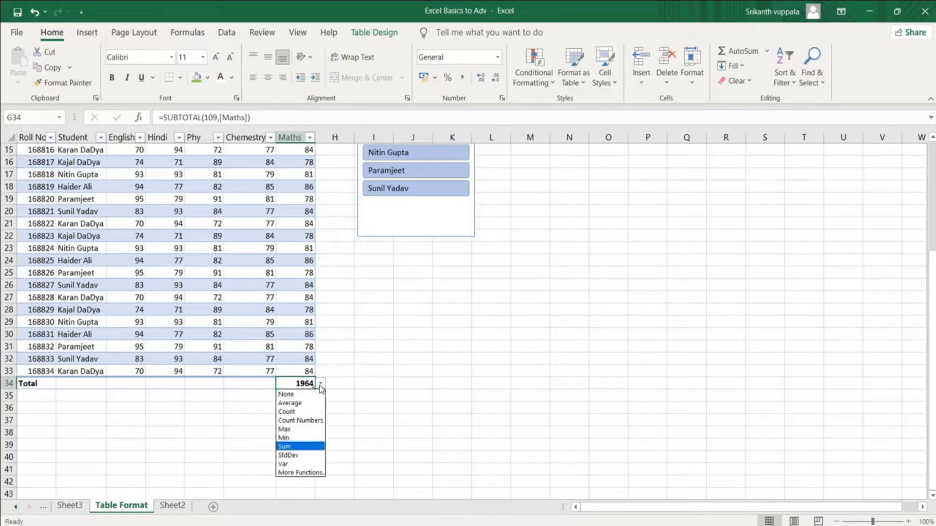
click(301, 403)
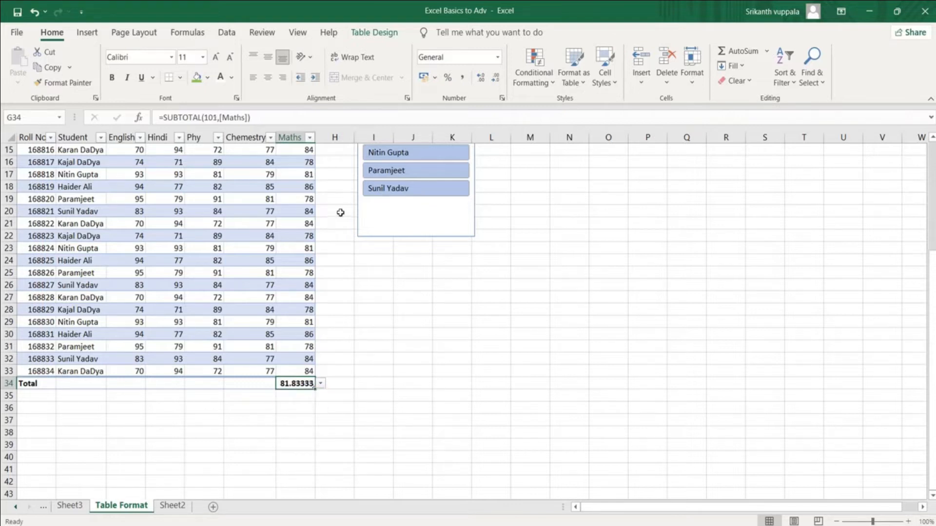
click(320, 384)
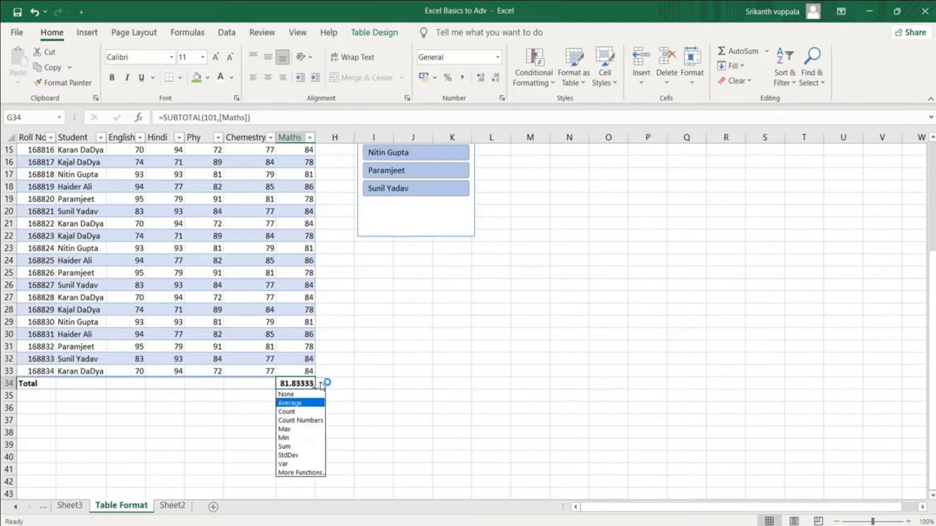
click(297, 413)
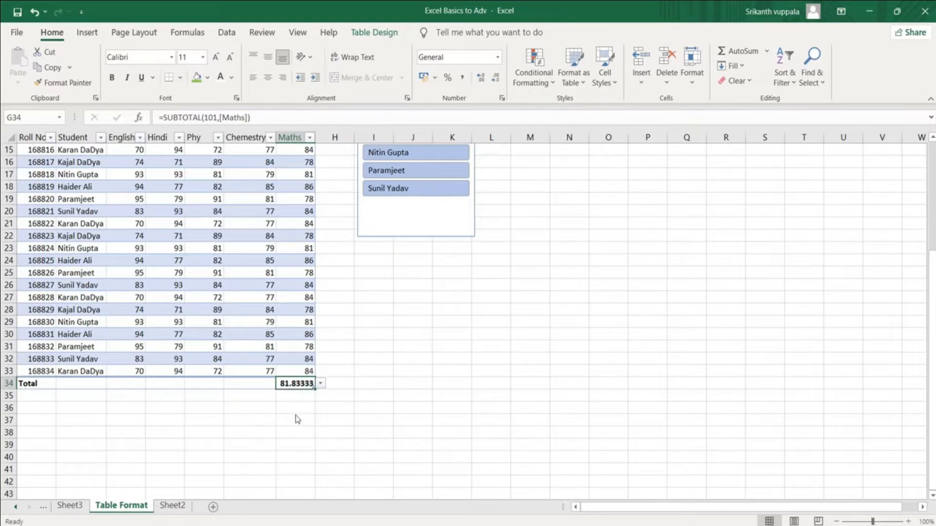
- Switch the Maths calculation in the Total row to Max, and finally to Min
click(320, 384)
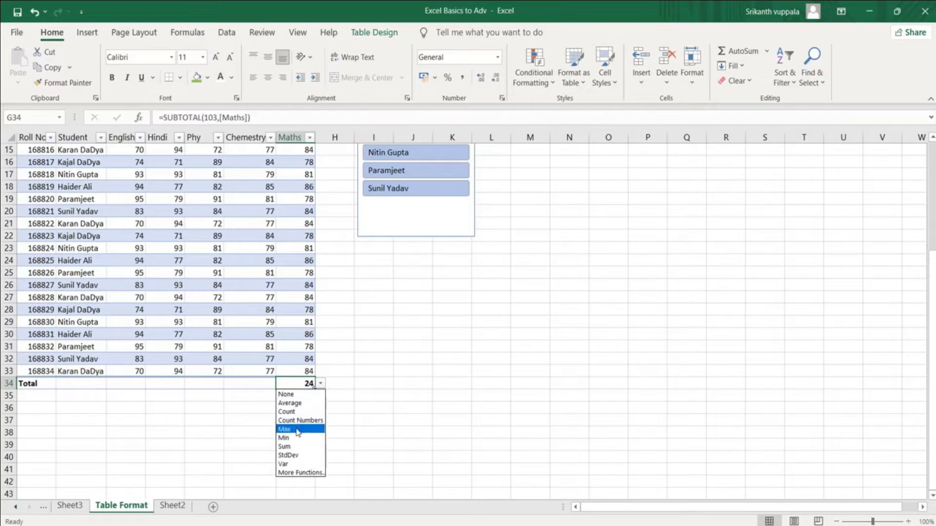
click(298, 429)
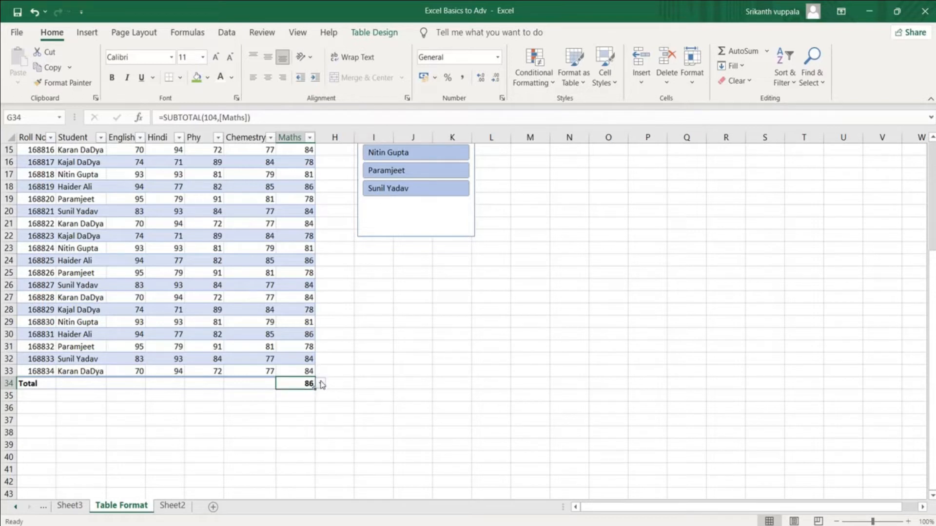
click(320, 384)
click(292, 438)
click(321, 384)
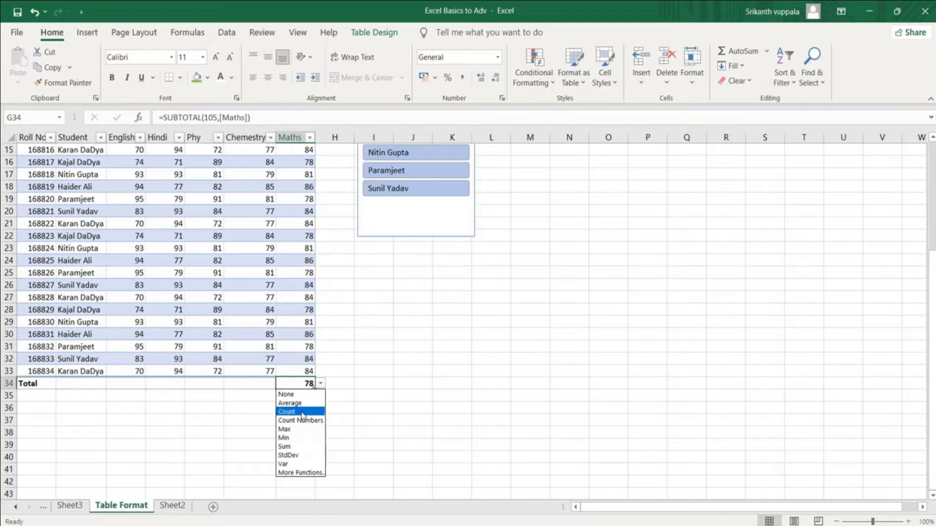
key(Escape)
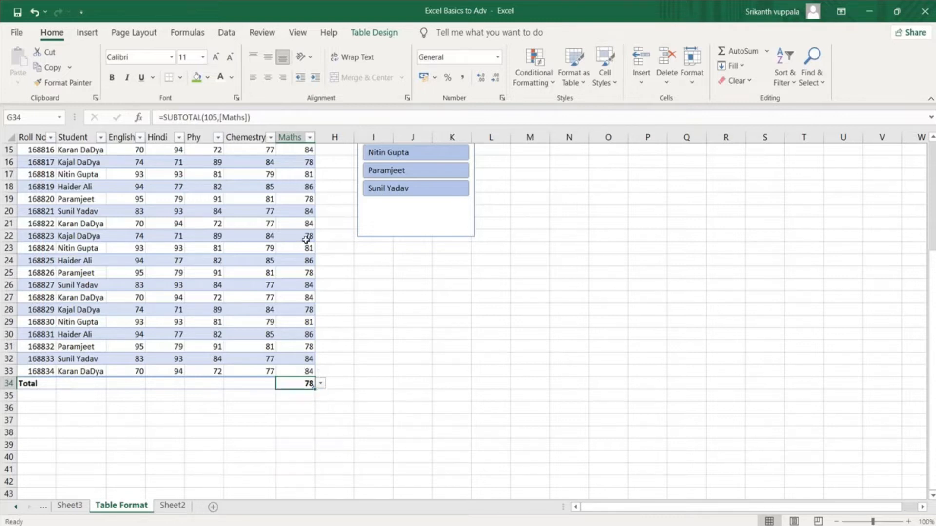
drag(933, 378, 933, 254)
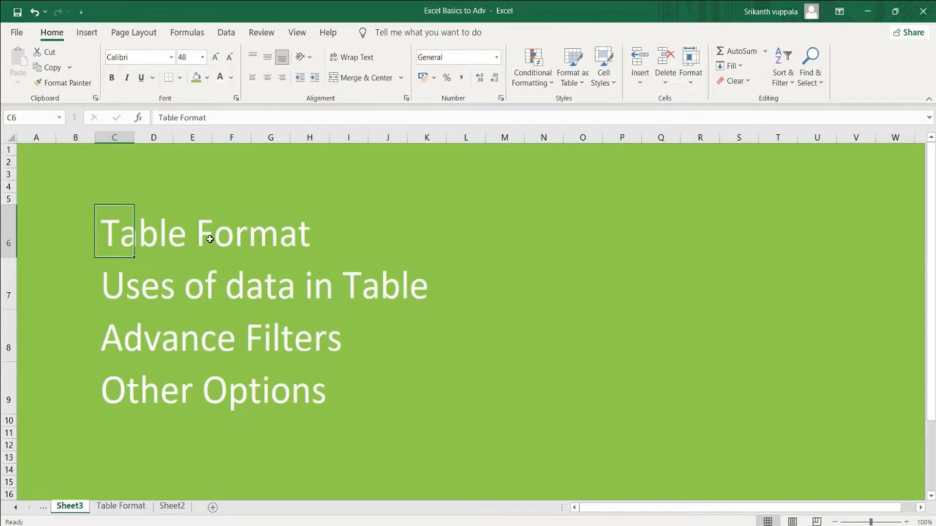
- Go to Sheet2 and select the student marks data in A1:G25
click(171, 507)
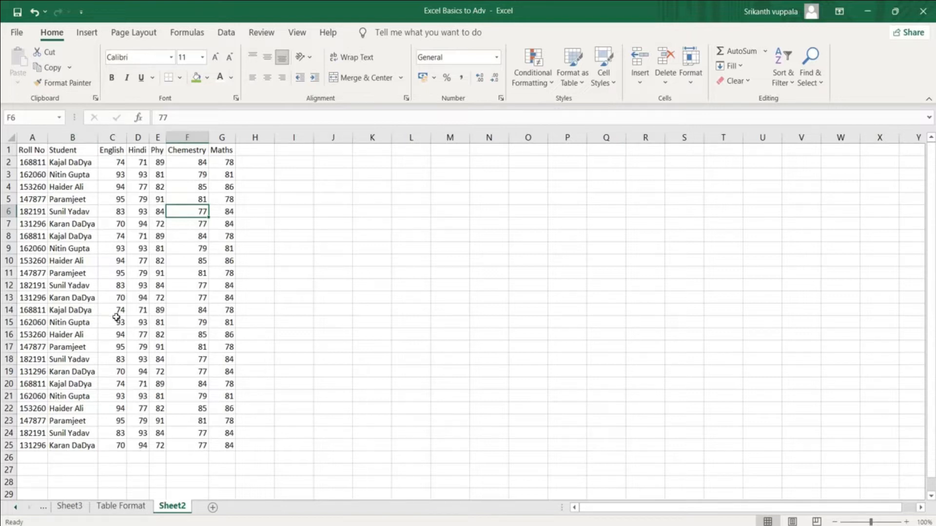
drag(27, 150, 221, 444)
key(ctrl+c)
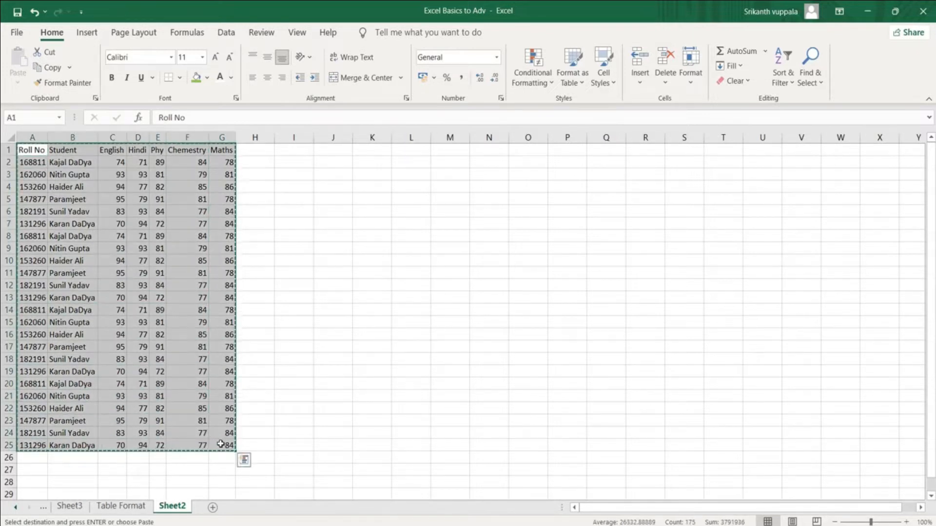
key(Escape)
- Insert blank rows above row 3 of the marks data and remove them again
click(8, 175)
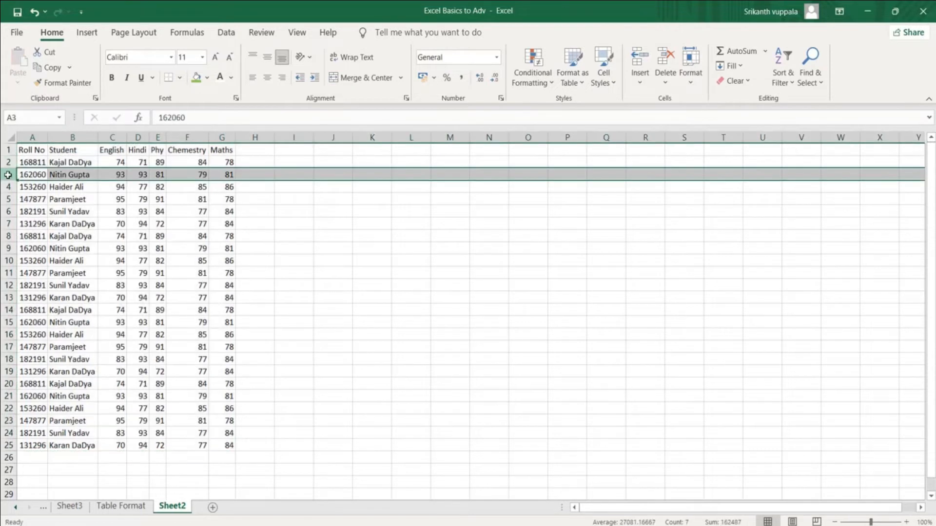
key(ctrl+shift+plus)
key(ctrl+shift+plus)
key(ctrl+z)
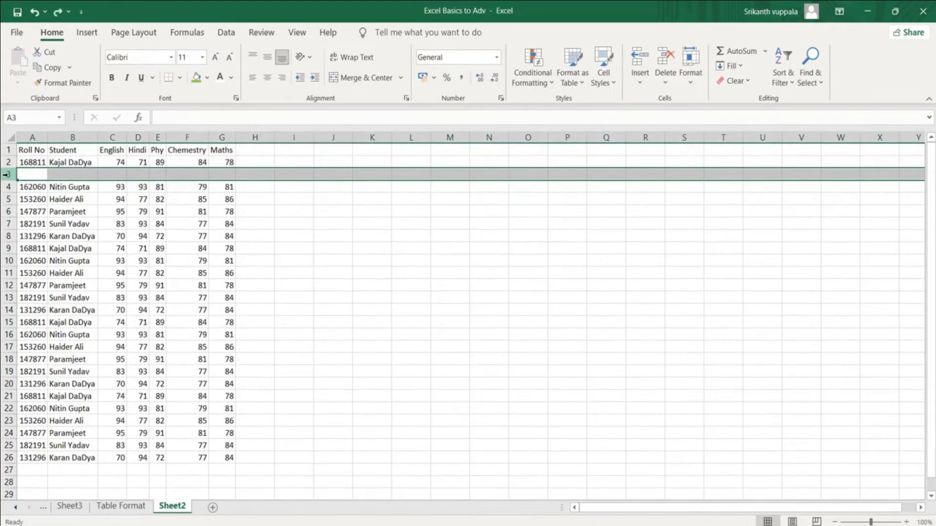
key(ctrl+minus)
- Copy the marks data in A1:G25 and paste it on the same sheet starting at cell M1
click(34, 146)
drag(34, 146, 227, 444)
key(ctrl+c)
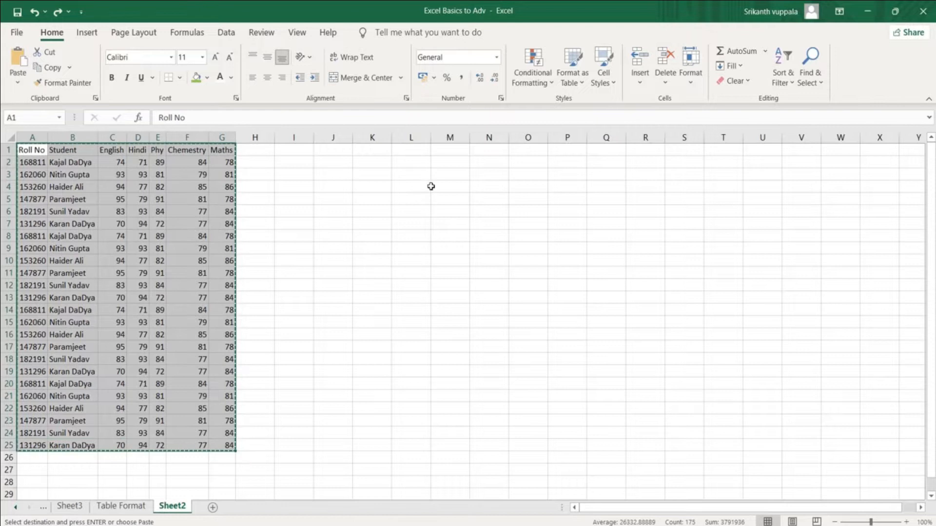
click(437, 151)
key(ctrl+v)
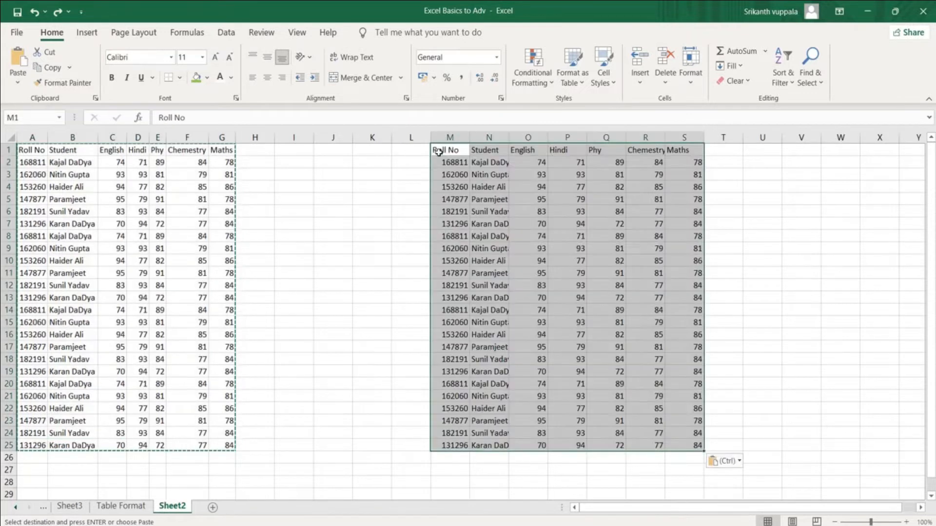
click(815, 262)
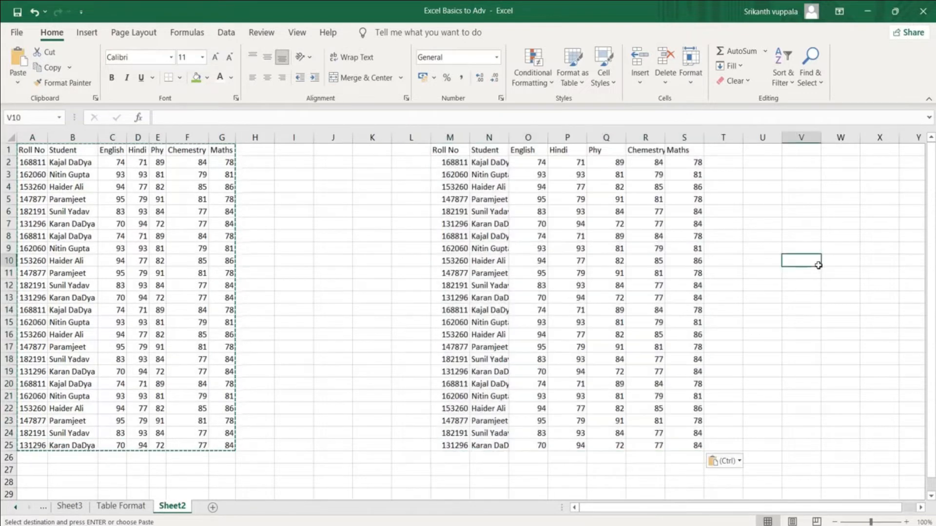
- Convert the copied range M1:S25 into an Excel table with headers
click(448, 152)
drag(449, 151, 691, 438)
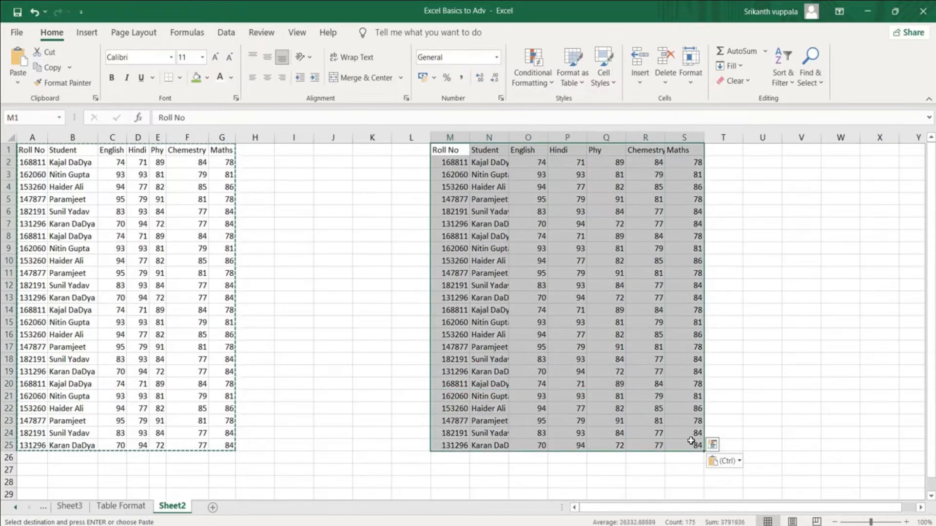
key(Escape)
key(ctrl+t)
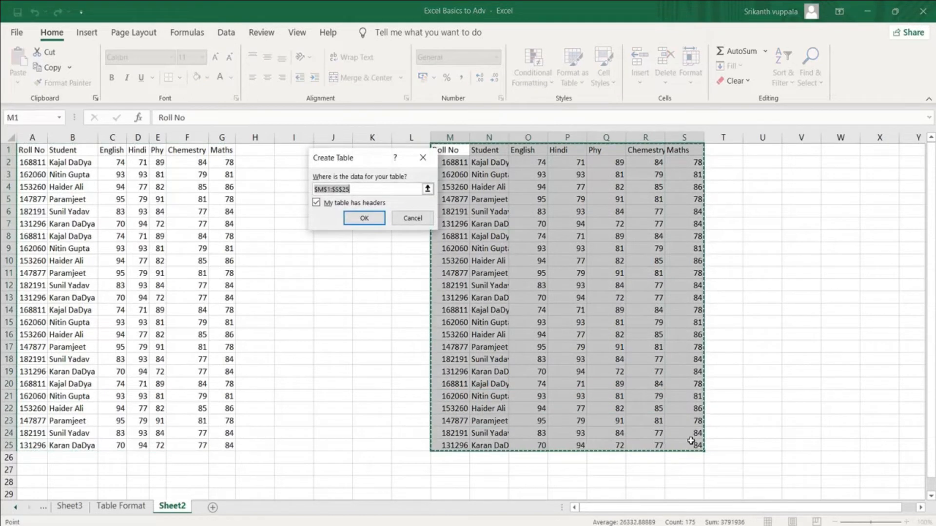
click(369, 218)
click(784, 295)
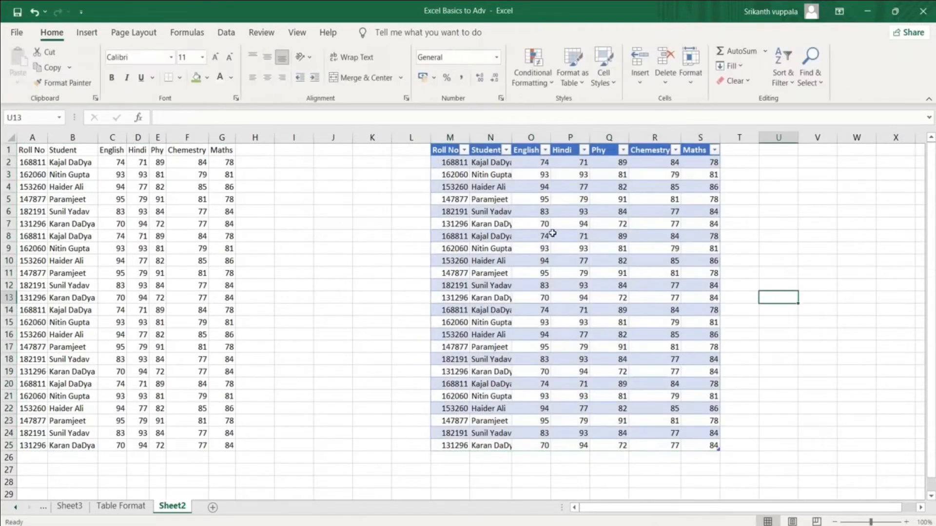
- Compare the new table with the plain marks data by selecting a table cell and the range A1:G25
click(551, 234)
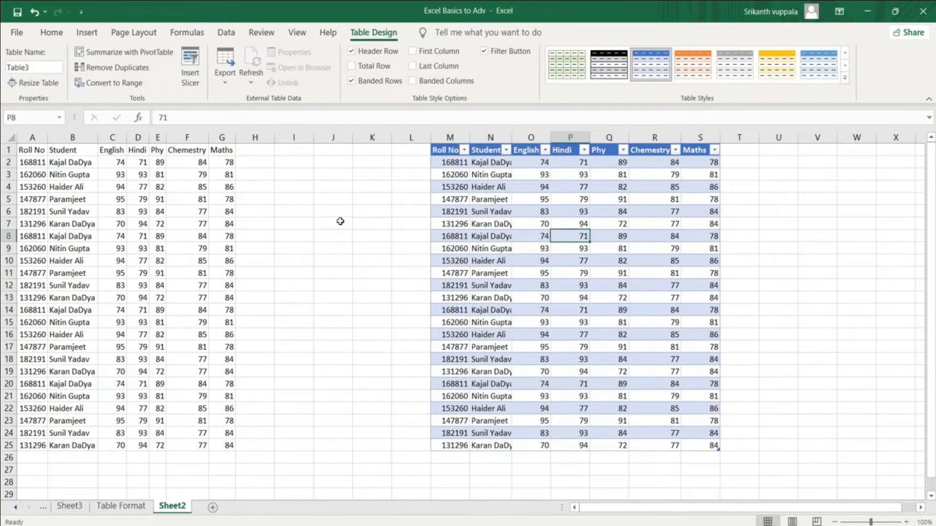
click(51, 226)
drag(37, 152, 223, 442)
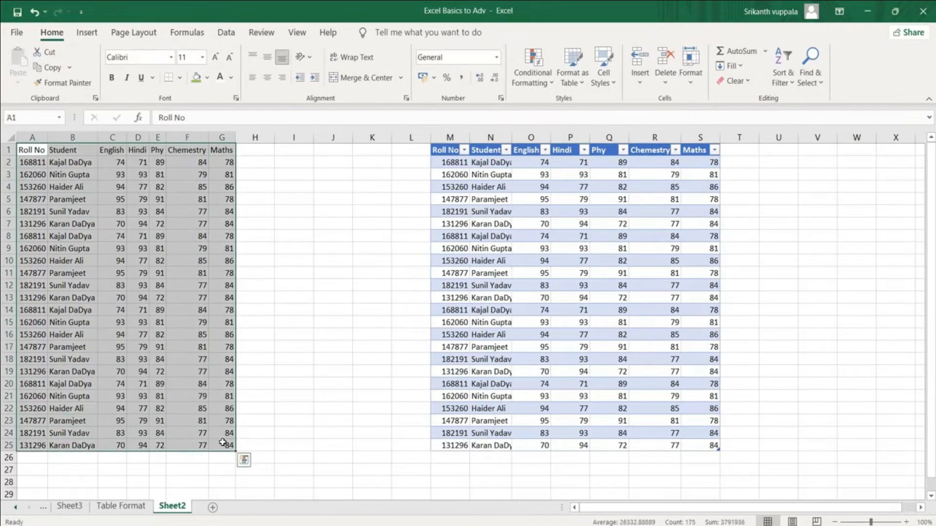
- Examine the whole marks table by selecting M1:S25 for comparison with the plain range
click(562, 323)
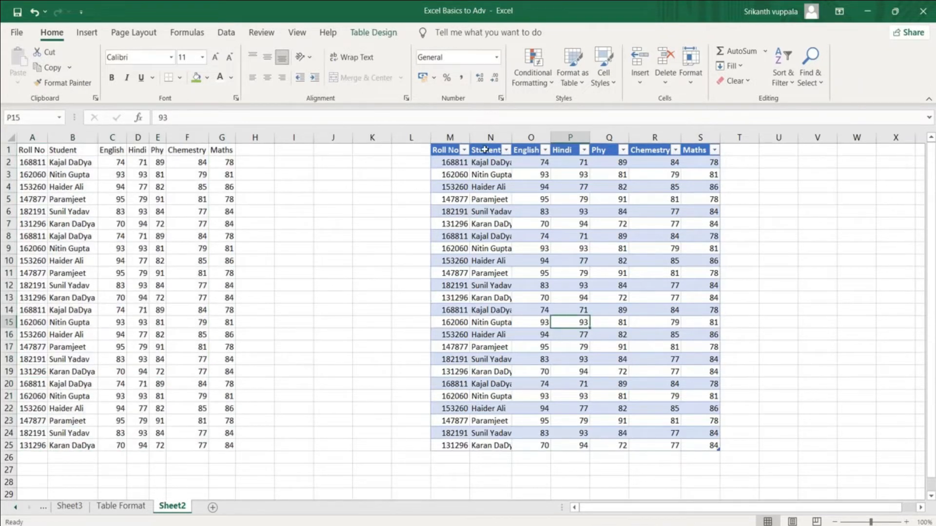
drag(445, 150, 706, 444)
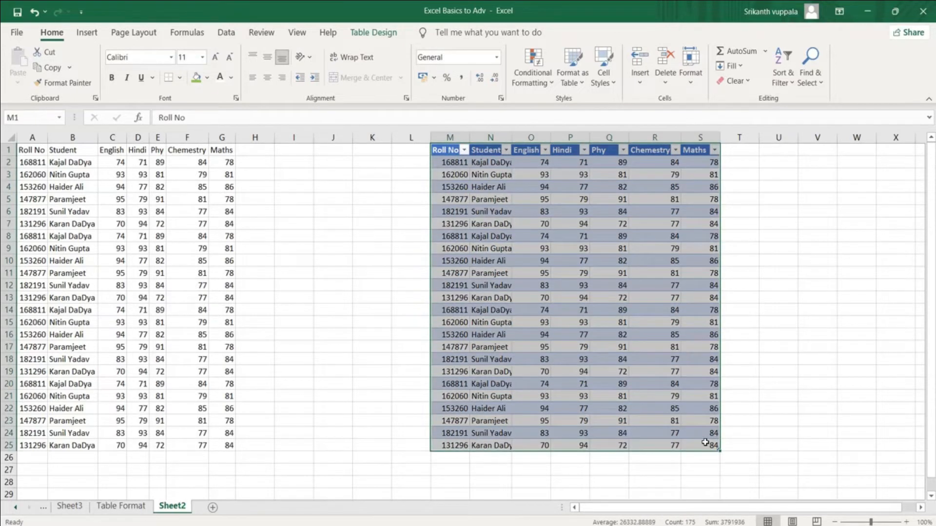
click(776, 369)
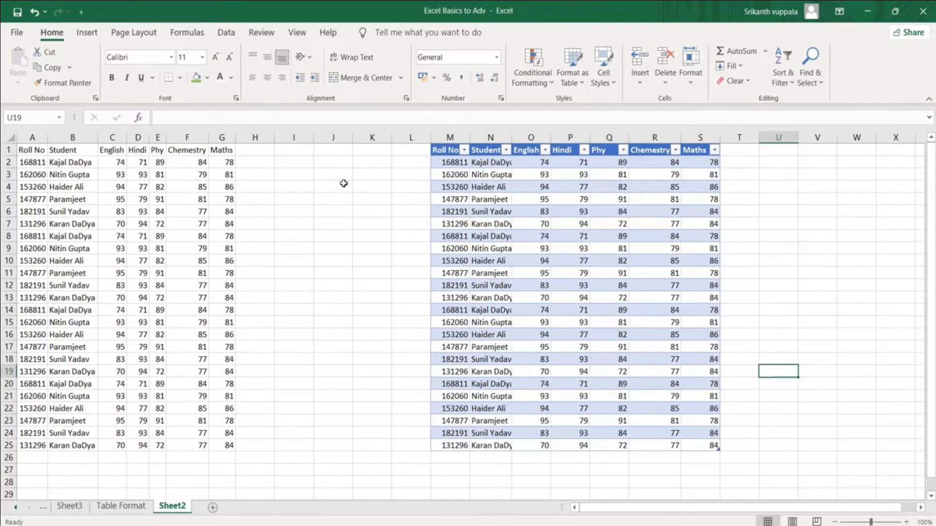
- Add the header Total Marks in H1 beside the plain marks data
click(252, 149)
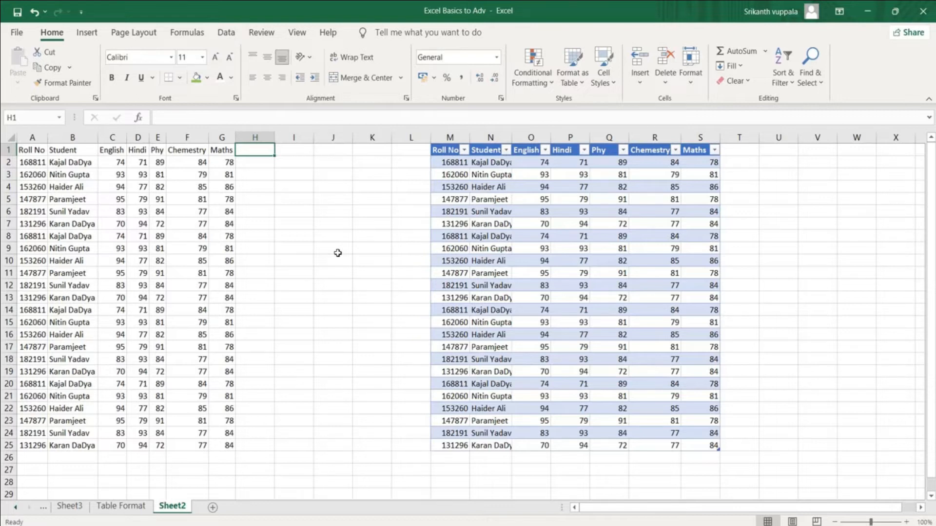
text(Total <)
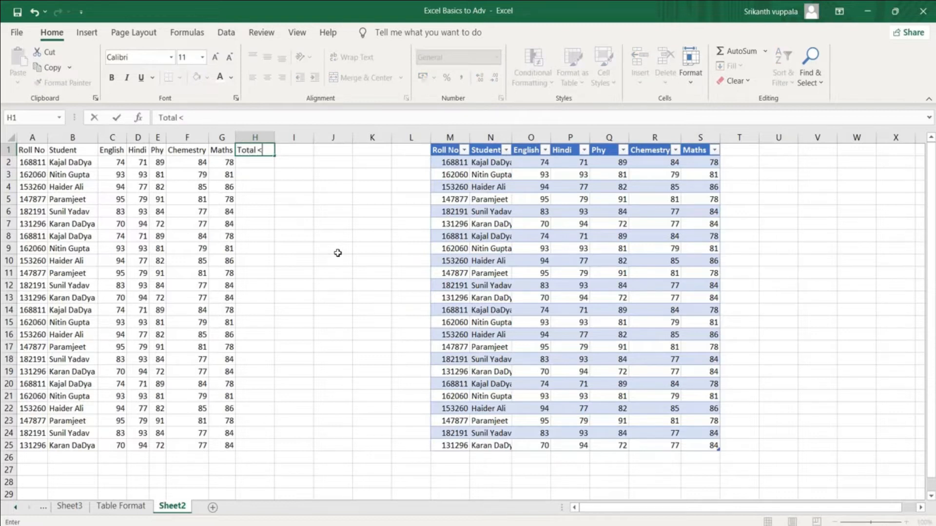
key(BackSpace)
text(Marks)
key(Return)
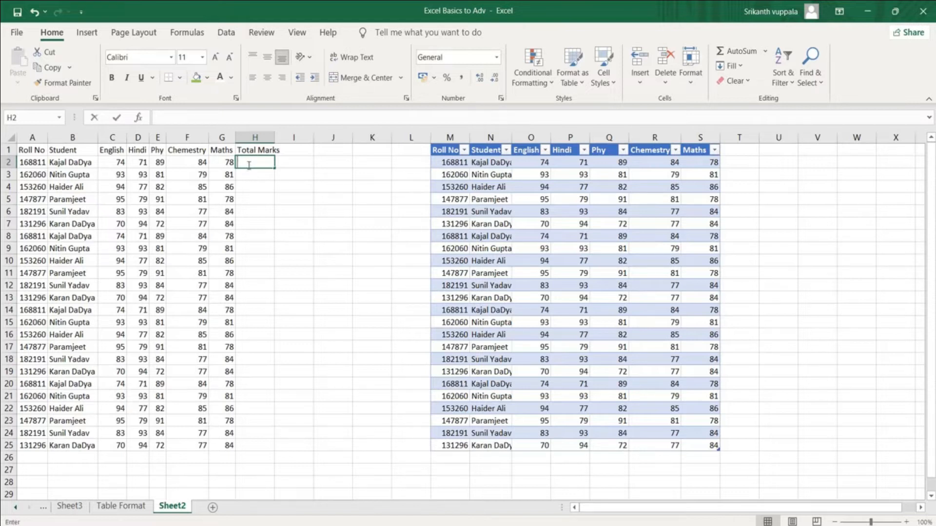
- Total the first student's marks in H2 with a SUM formula over C2:G2
text(=)
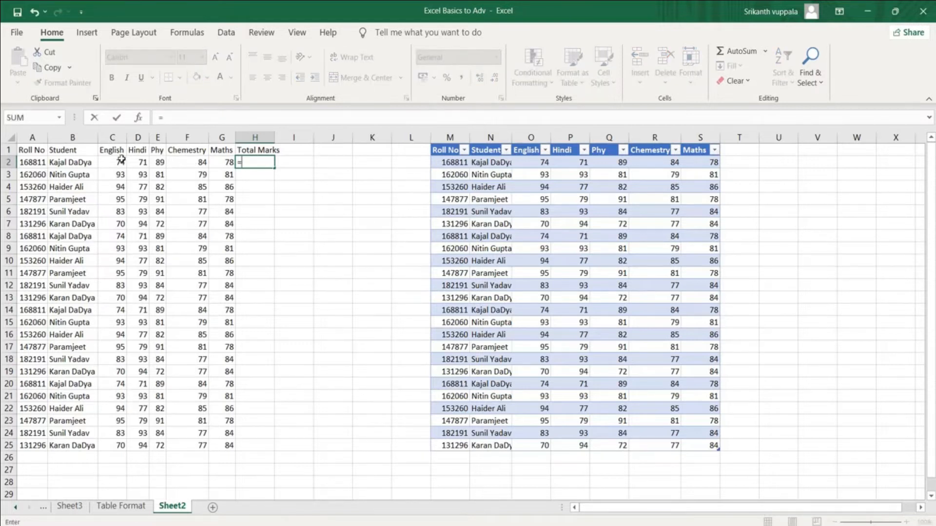
text(sum()
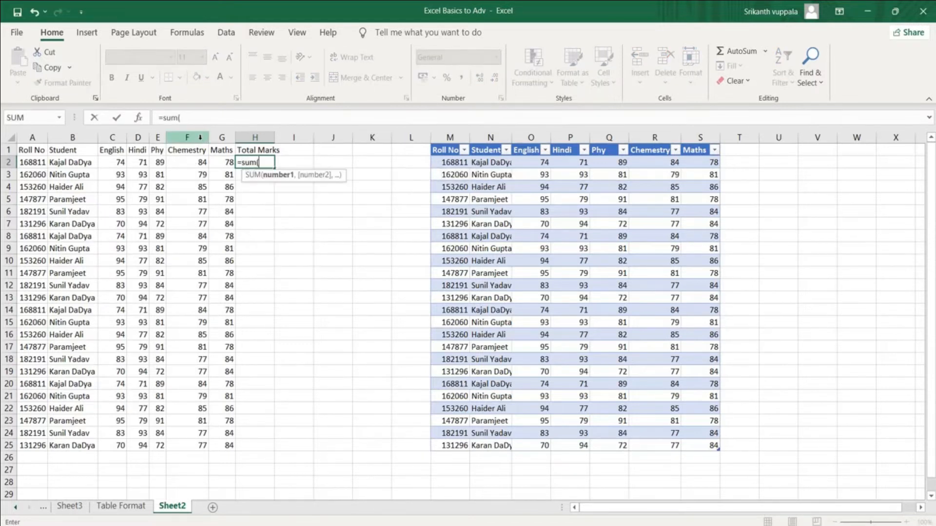
drag(112, 163, 231, 165)
key(Return)
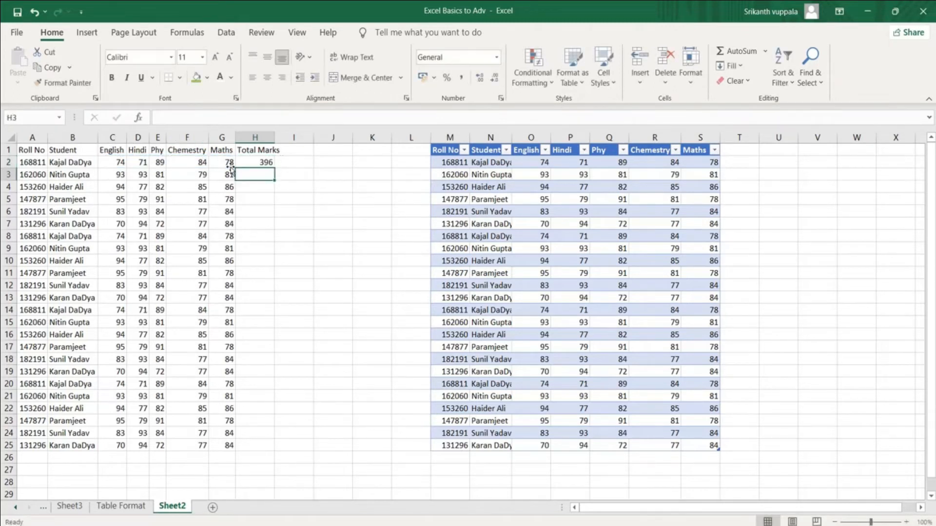
- Copy the H2 formula down to H25 with AutoFill and with Fill Down, undoing each fill
click(263, 162)
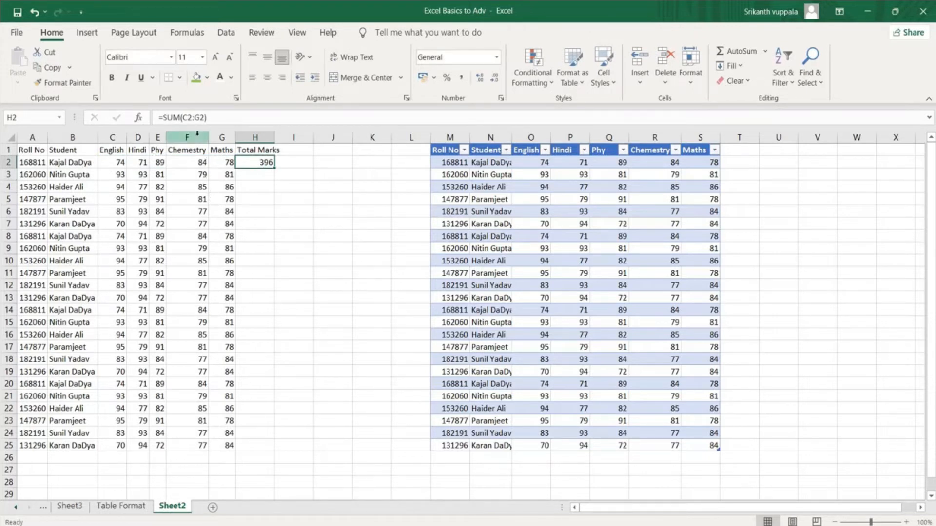
double_click(275, 168)
key(ctrl+z)
drag(268, 162, 248, 448)
key(ctrl+d)
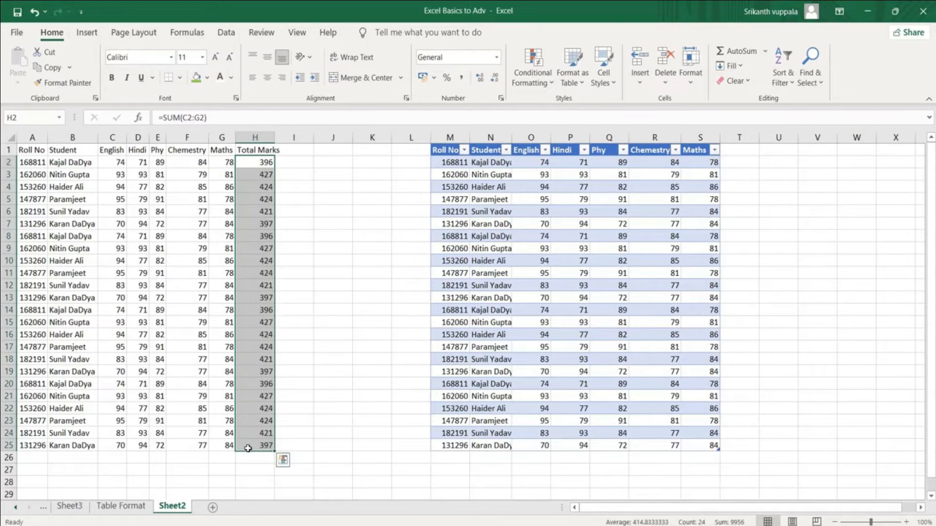
click(344, 334)
key(ctrl+z)
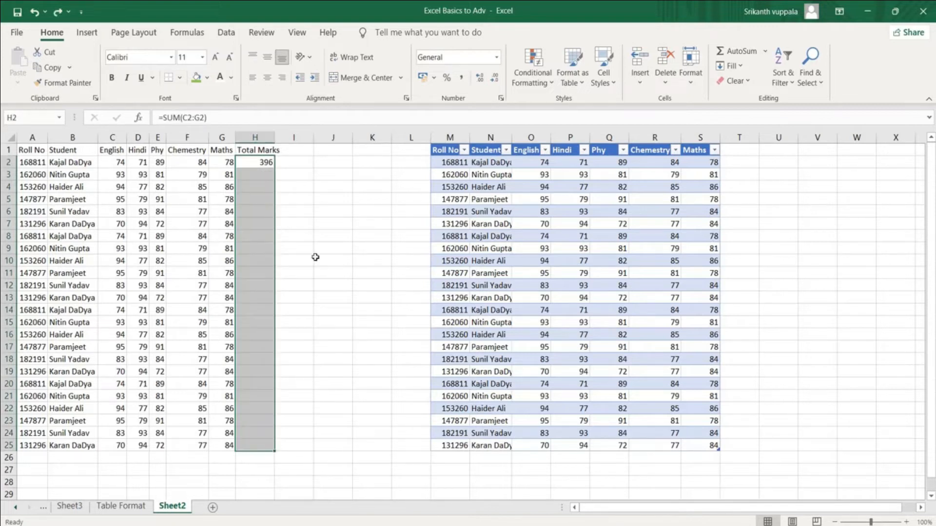
- AutoFill the H2 formula down the plain data's Total Marks column twice, undoing it each time
click(263, 162)
double_click(275, 169)
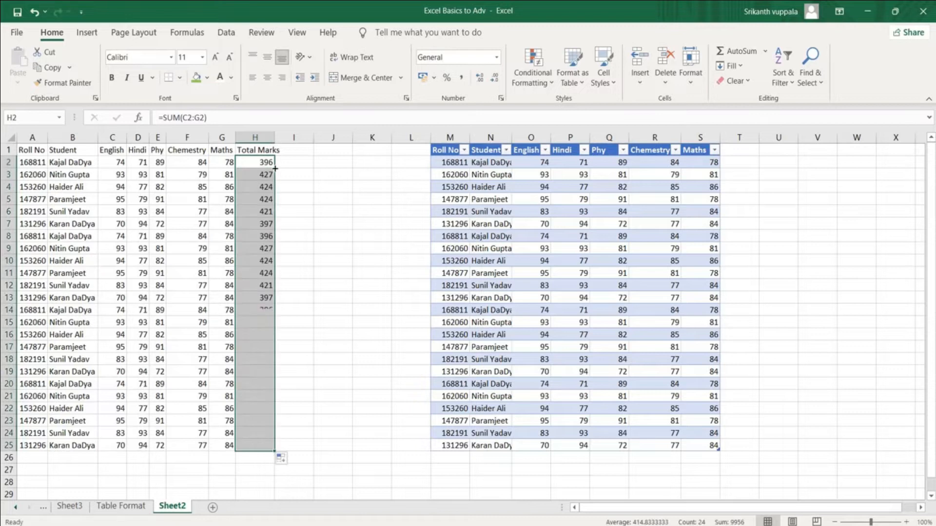
key(ctrl+z)
click(260, 163)
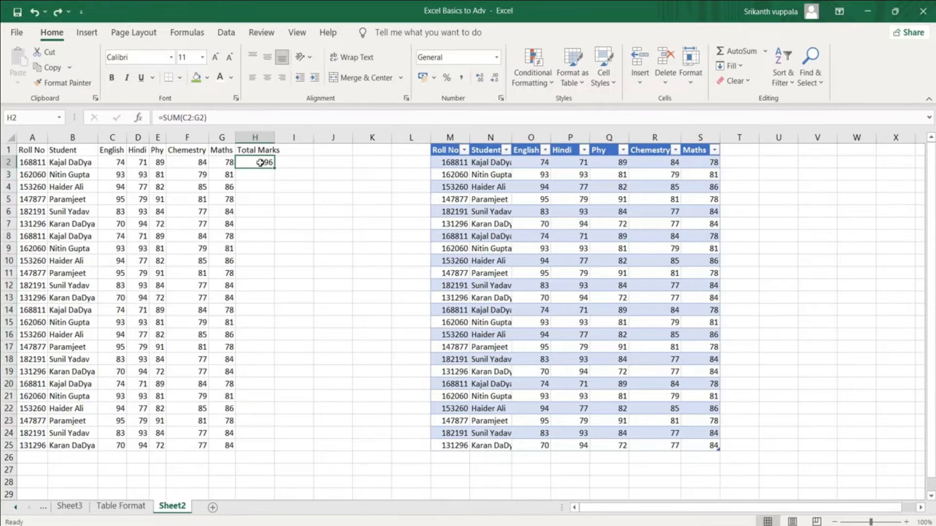
double_click(275, 168)
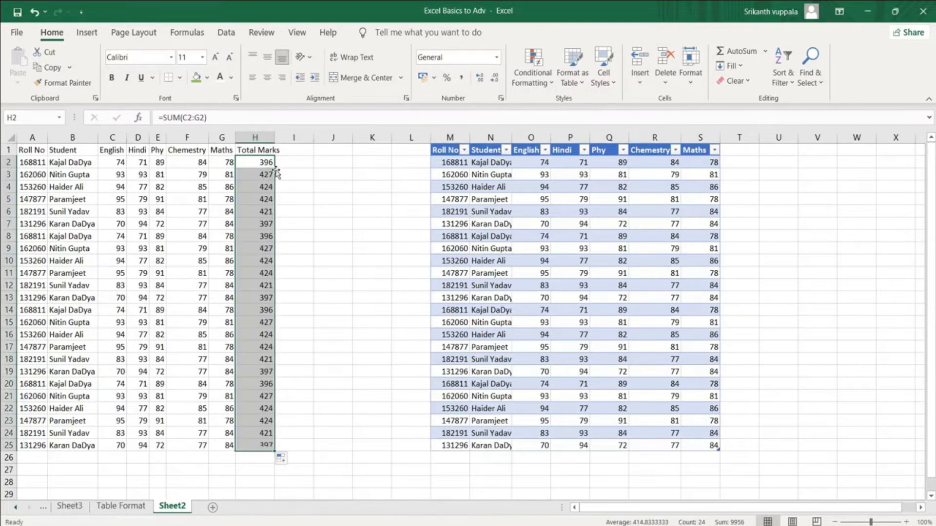
key(ctrl+z)
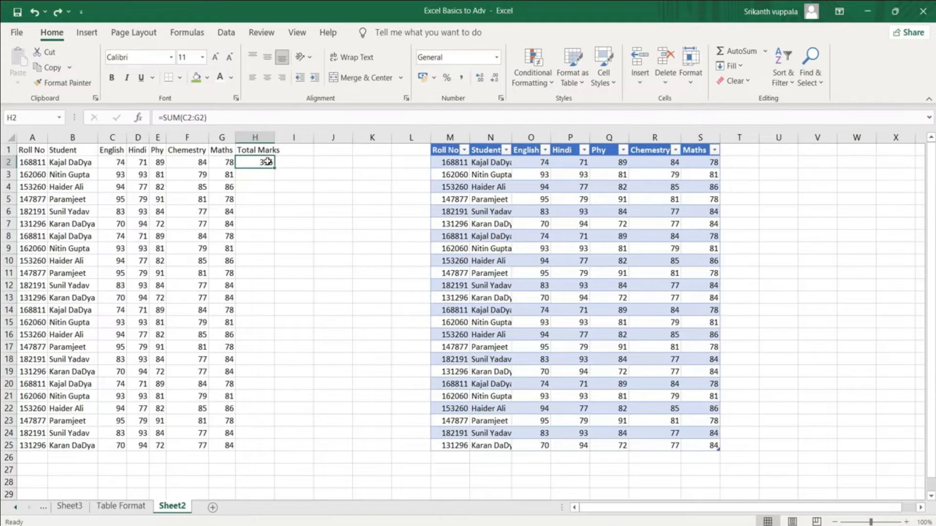
- Fill the H2 formula down through H25, and clear the totals in H3:H25
drag(268, 162, 248, 445)
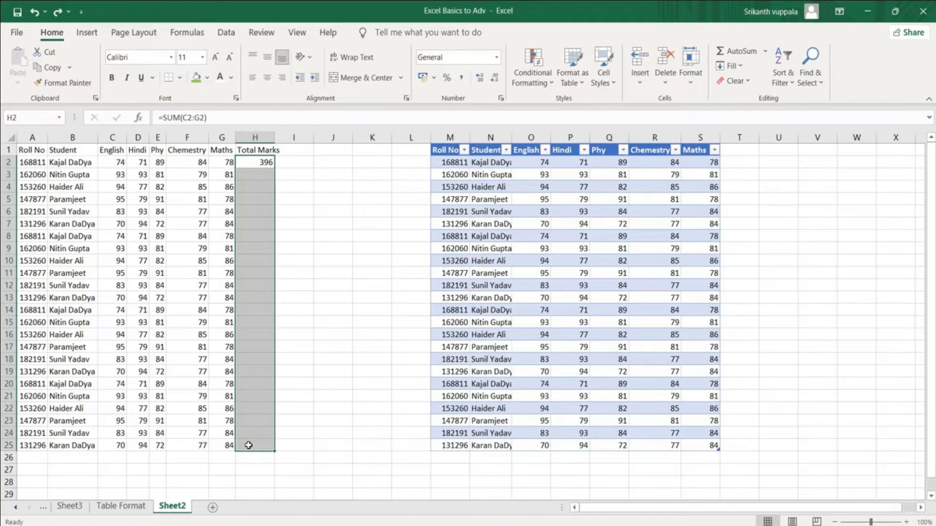
key(ctrl+d)
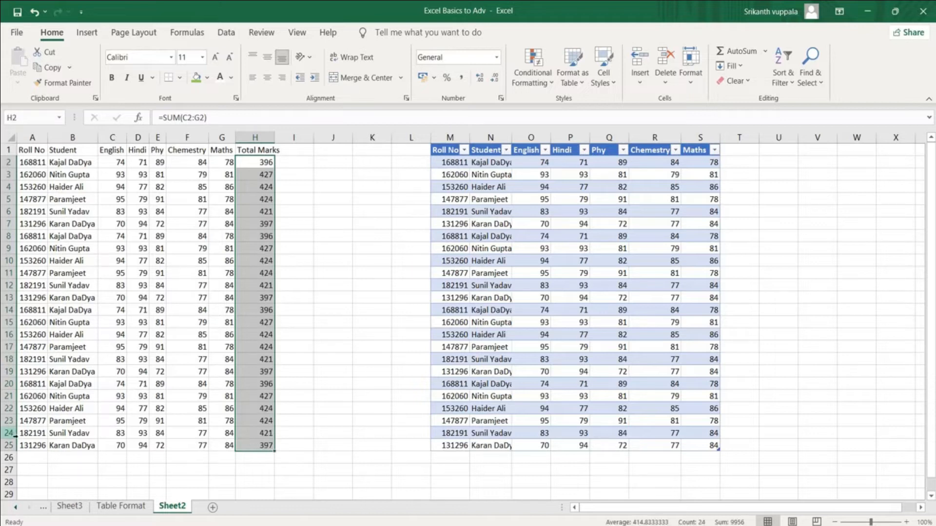
click(23, 444)
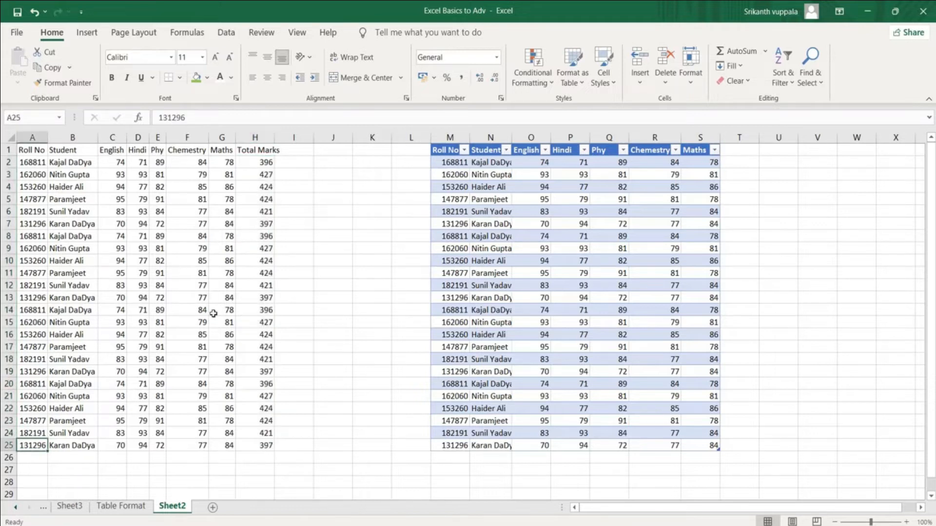
drag(269, 172, 249, 442)
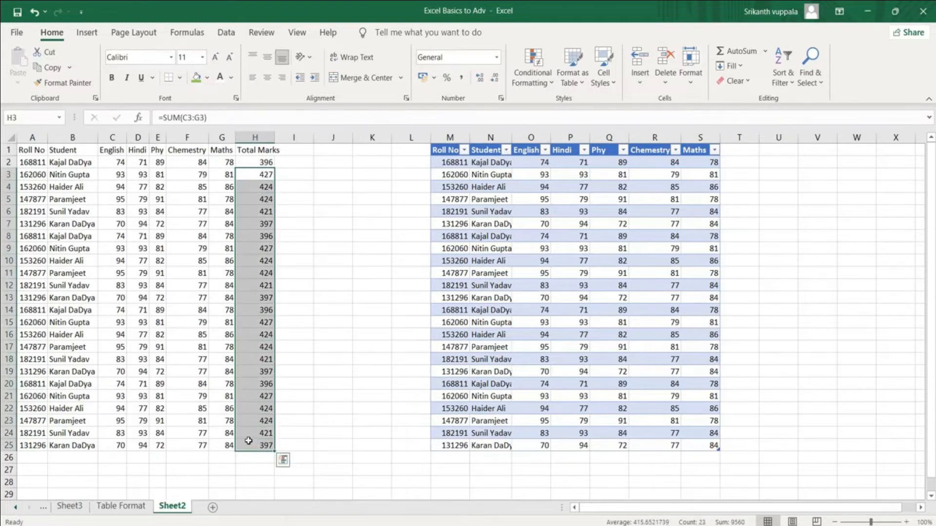
key(Delete)
click(334, 322)
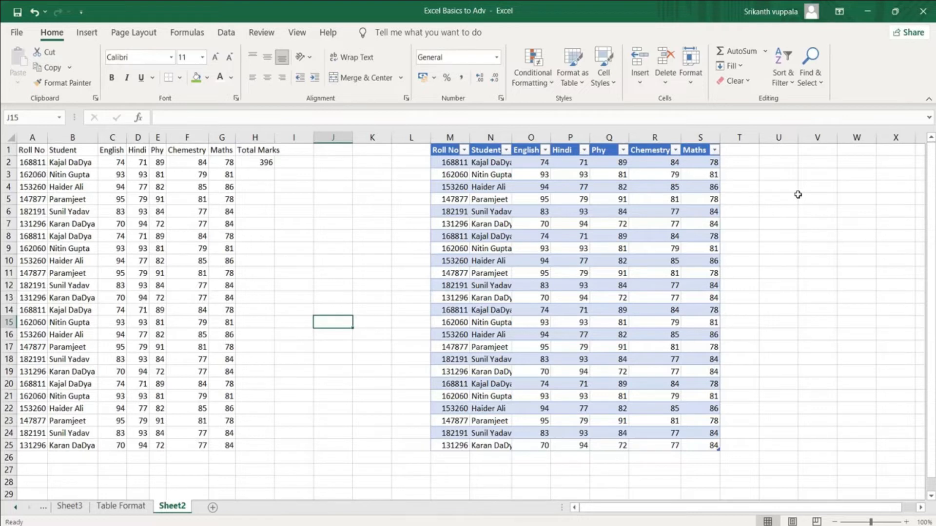
- Extend the marks table with a new Total Marks column by entering that header in T1
click(741, 151)
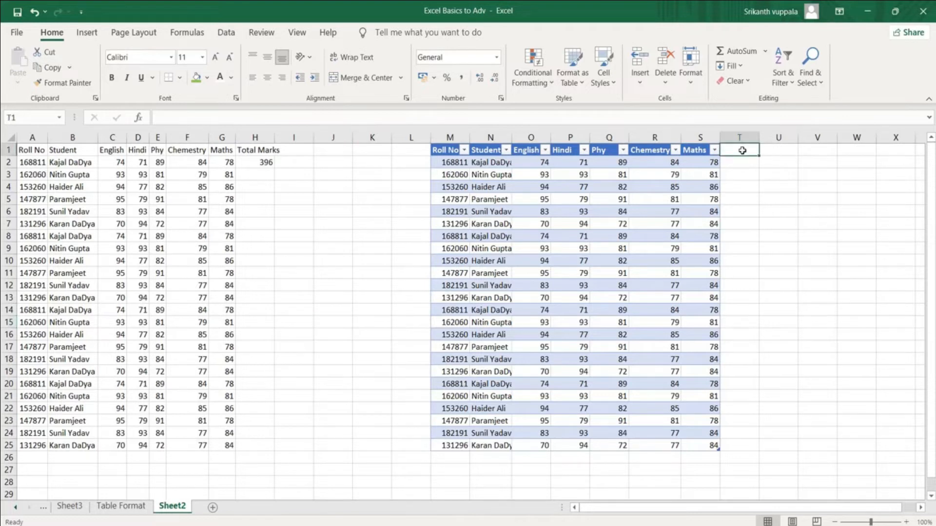
text(Total Marks)
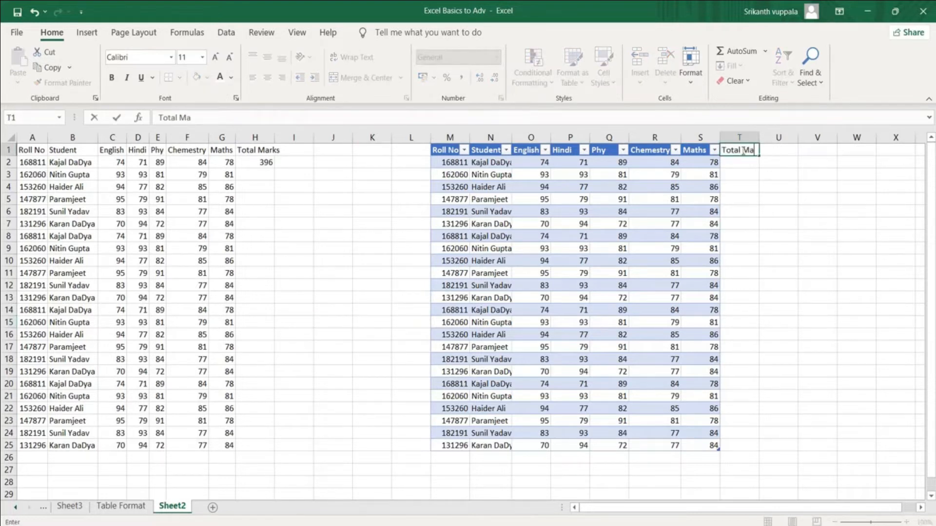
key(Return)
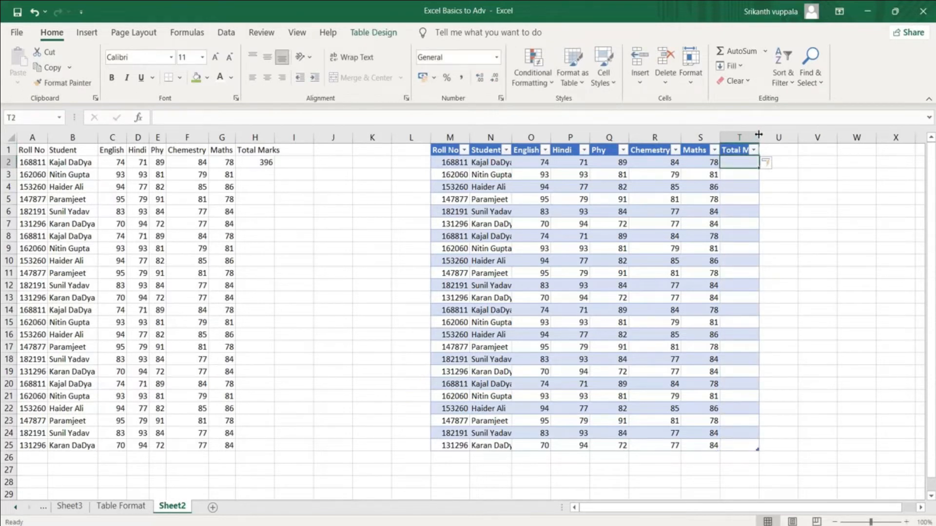
click(733, 150)
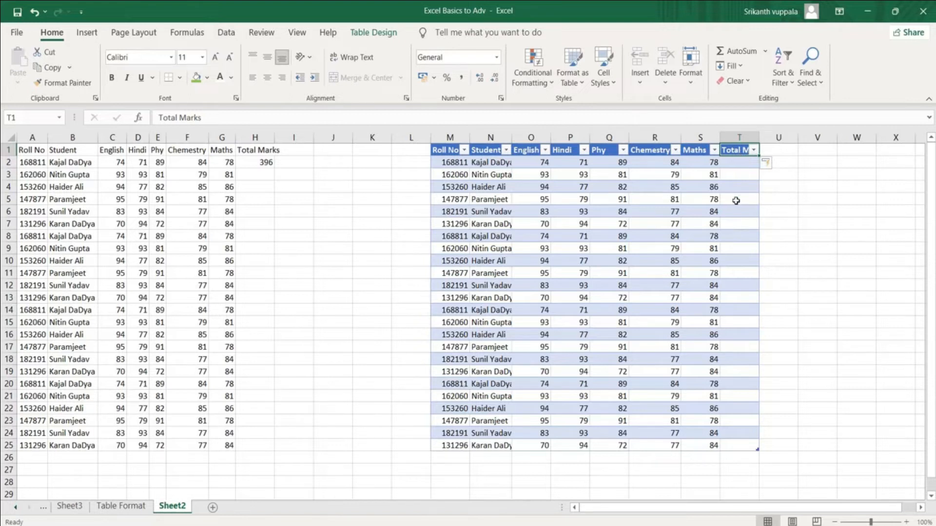
- Fill the table's Total Marks column by entering a SUM formula in T2 that adds the row's English, Hindi, Phy, Chemestry and Maths marks
click(735, 162)
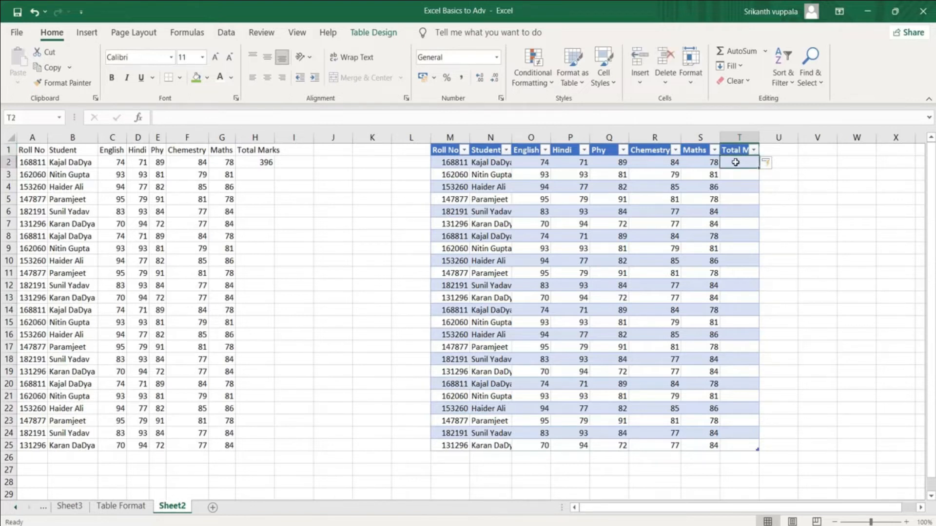
text(=s9)
key(BackSpace)
key(BackSpace)
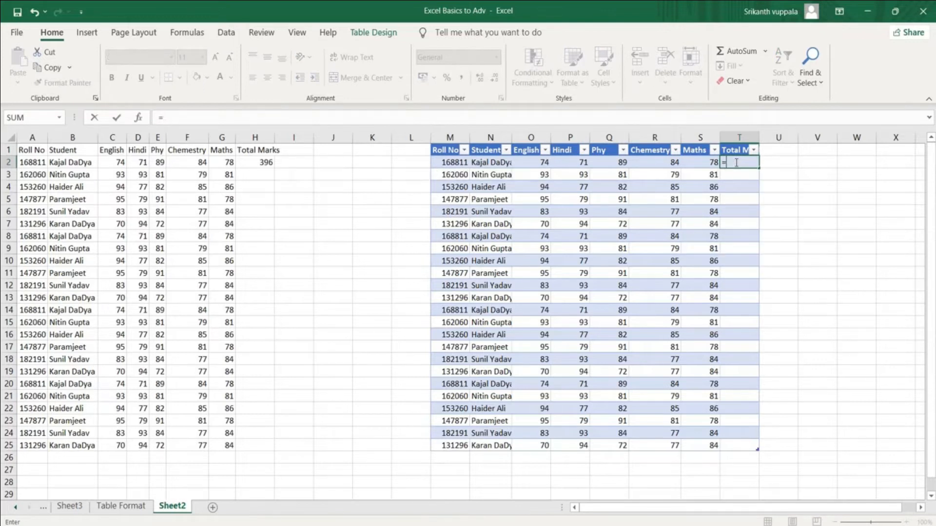
text(sum)
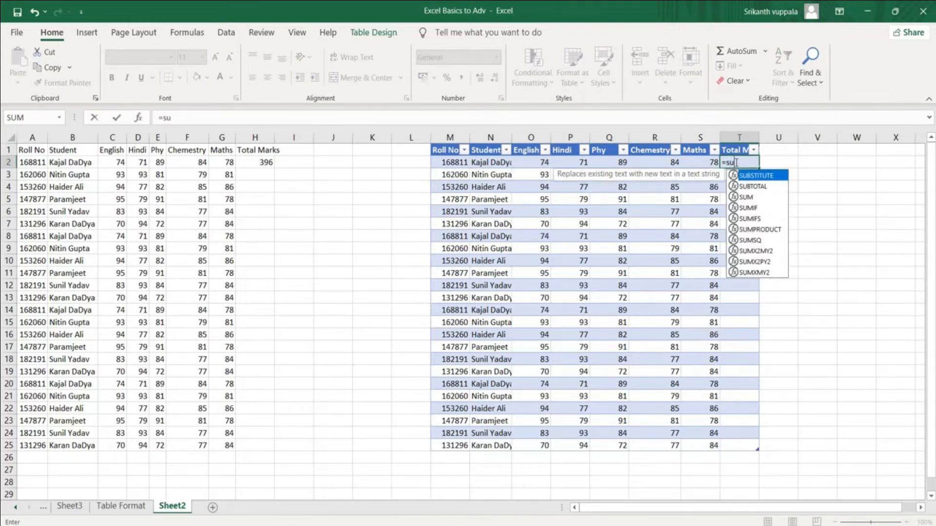
double_click(761, 178)
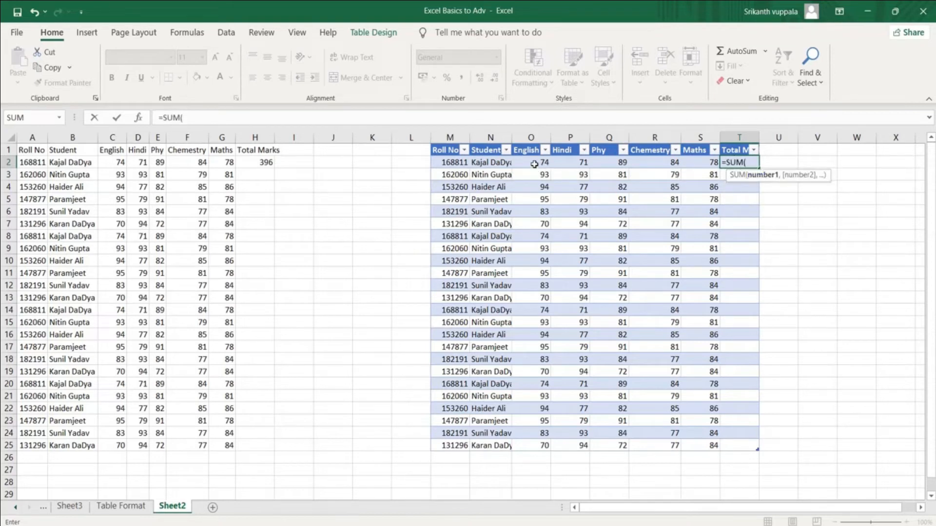
click(534, 164)
text(+)
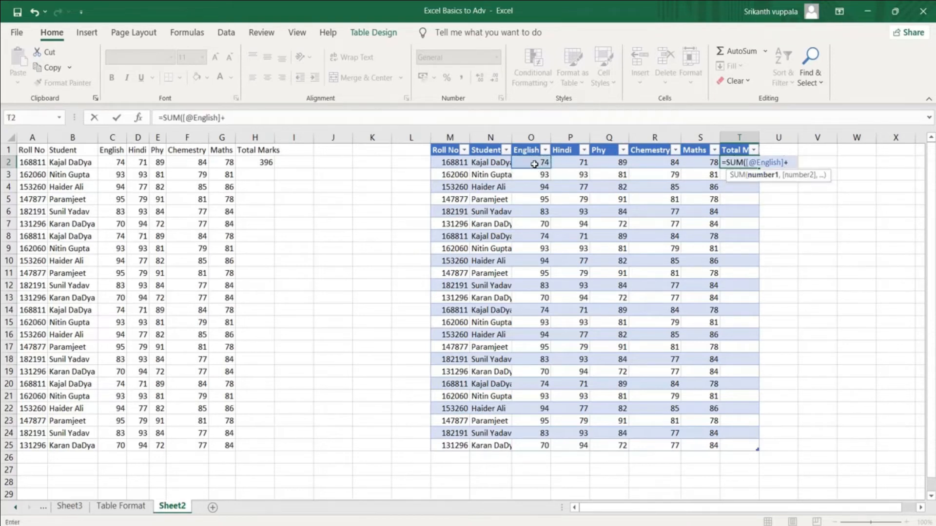
click(566, 162)
text(+)
click(601, 162)
text(+)
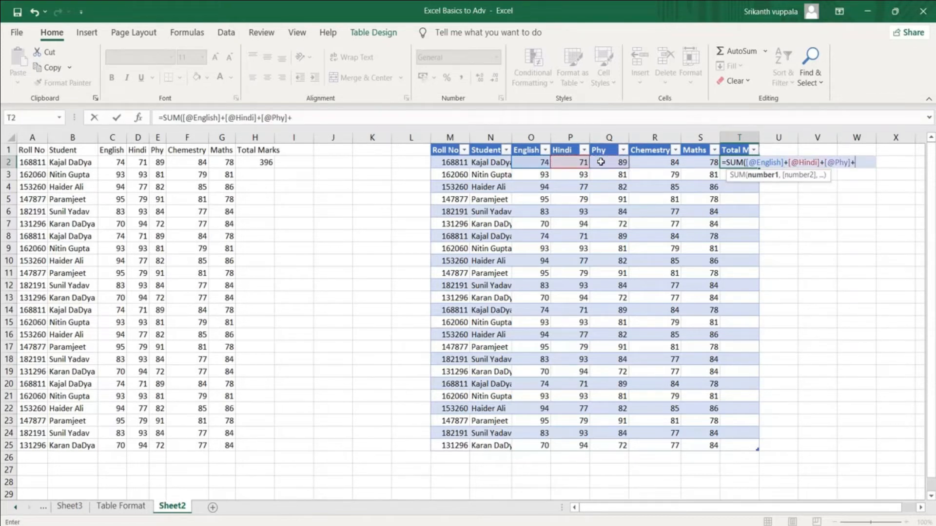
click(663, 162)
text(+)
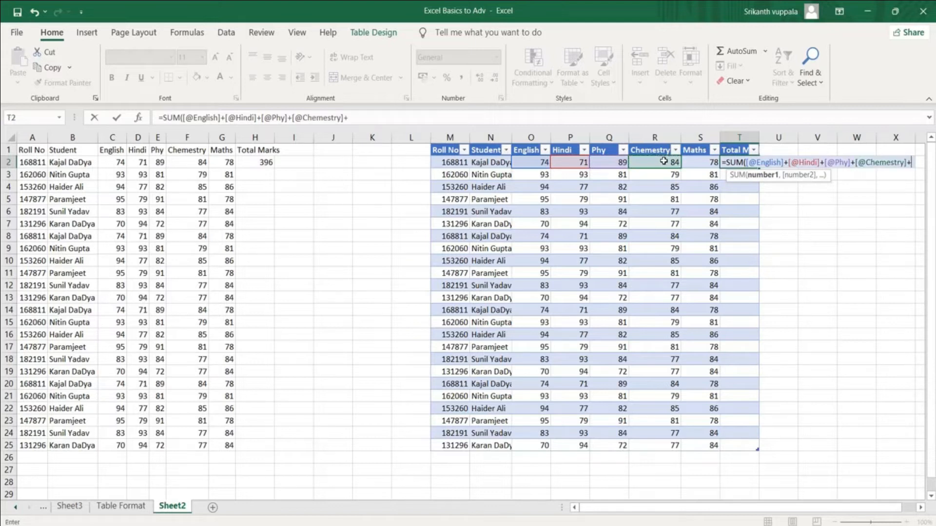
click(698, 162)
text(+)
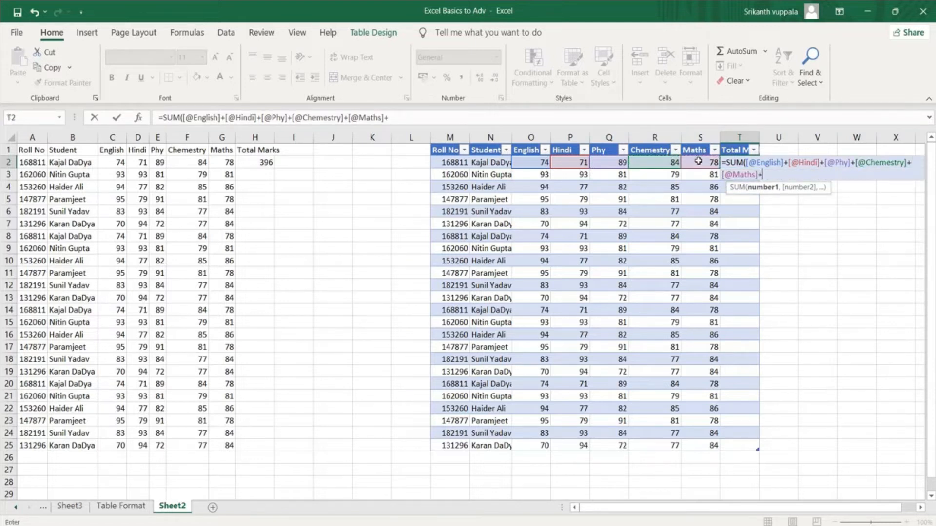
key(BackSpace)
text())
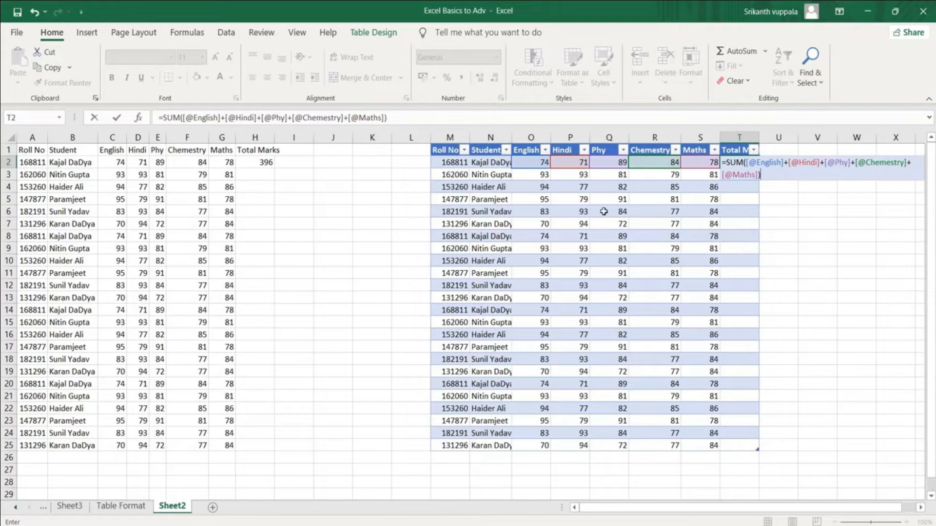
key(Return)
key(Up)
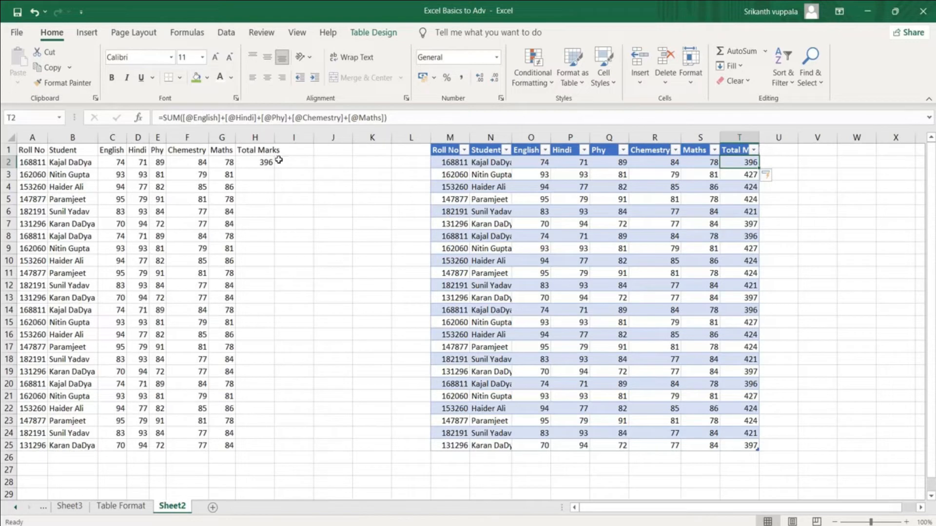
- Compare the Total Marks formula in H2 of the plain data with the structured formula in T2 of the table
click(258, 161)
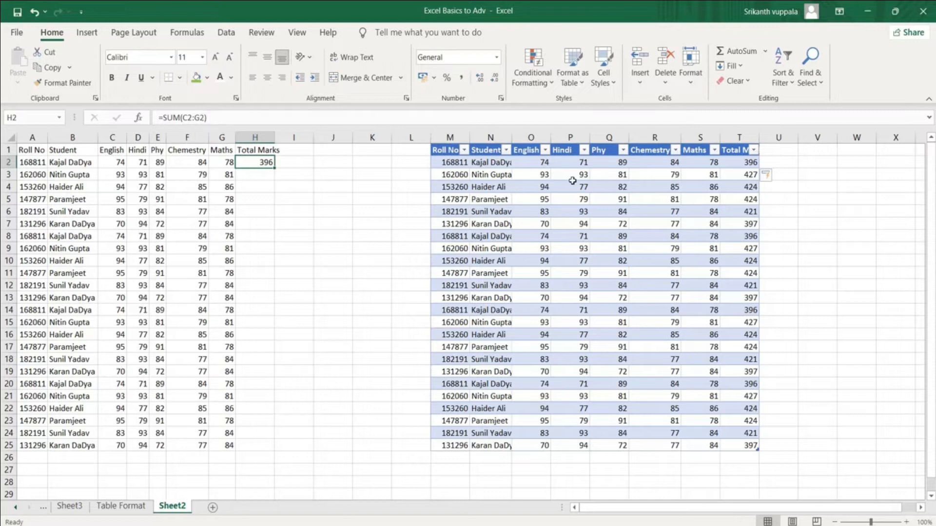
click(747, 162)
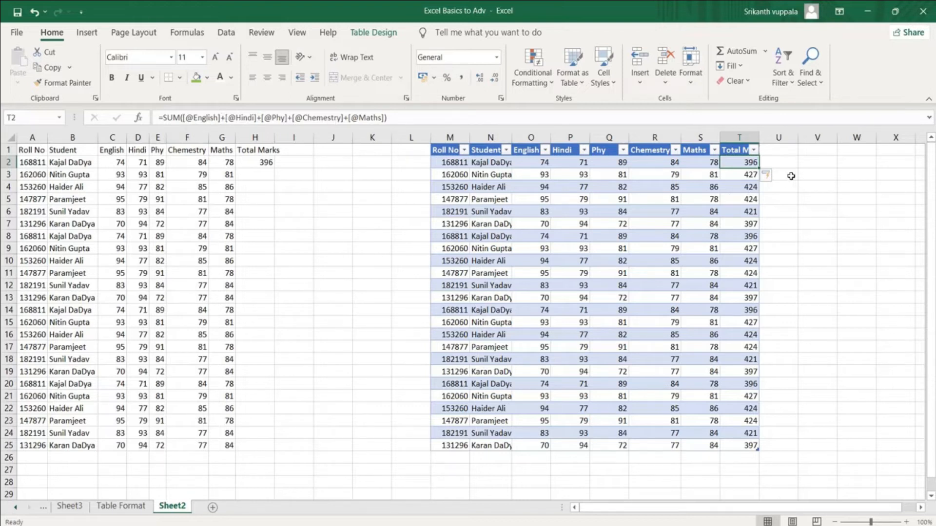
double_click(745, 162)
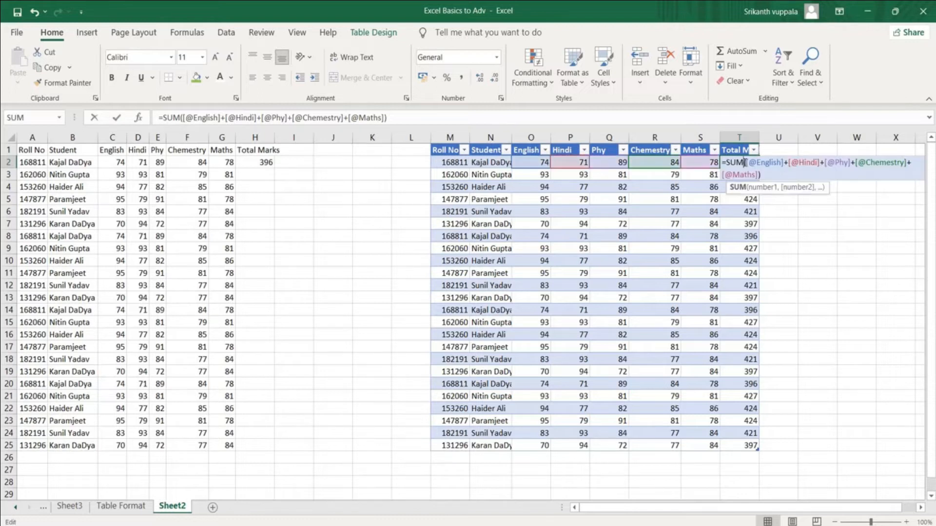
click(770, 176)
key(Return)
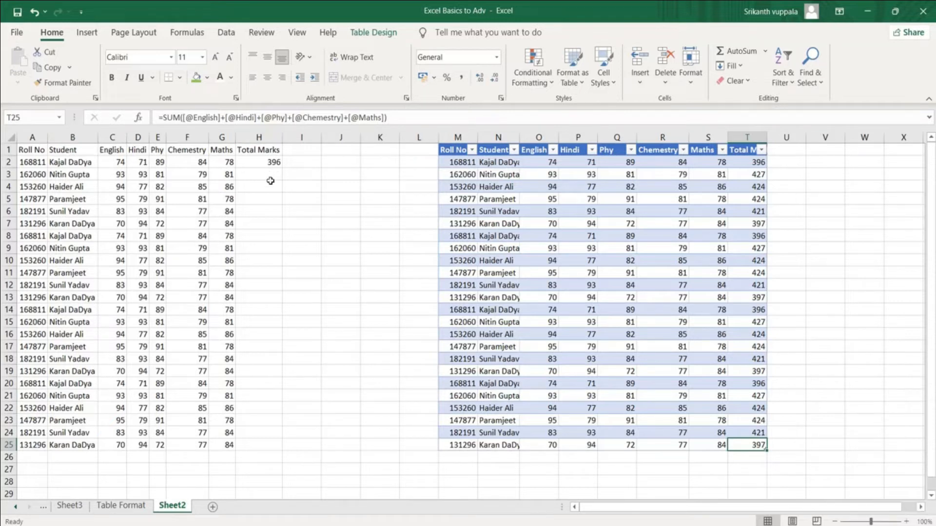
- Add a List data validation to cell I3 with the plain data's student names in B2:B25 as its source
click(300, 173)
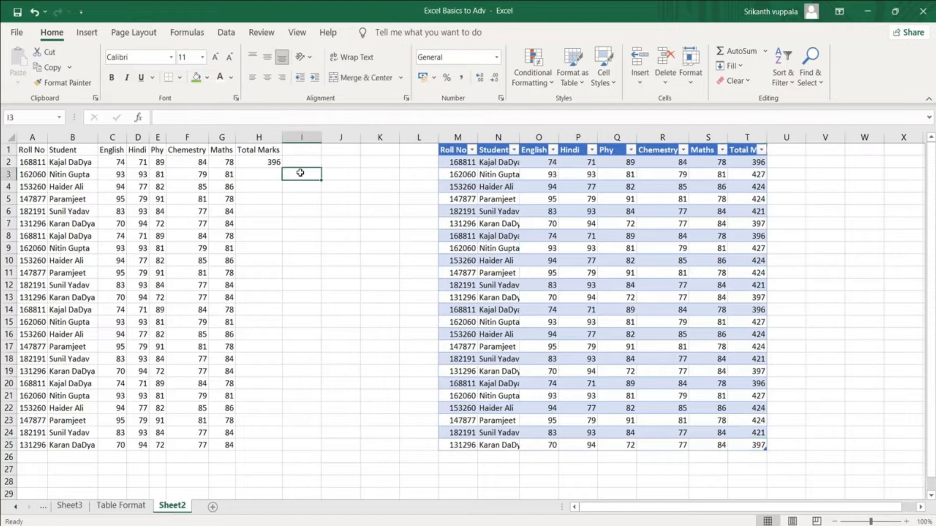
click(225, 32)
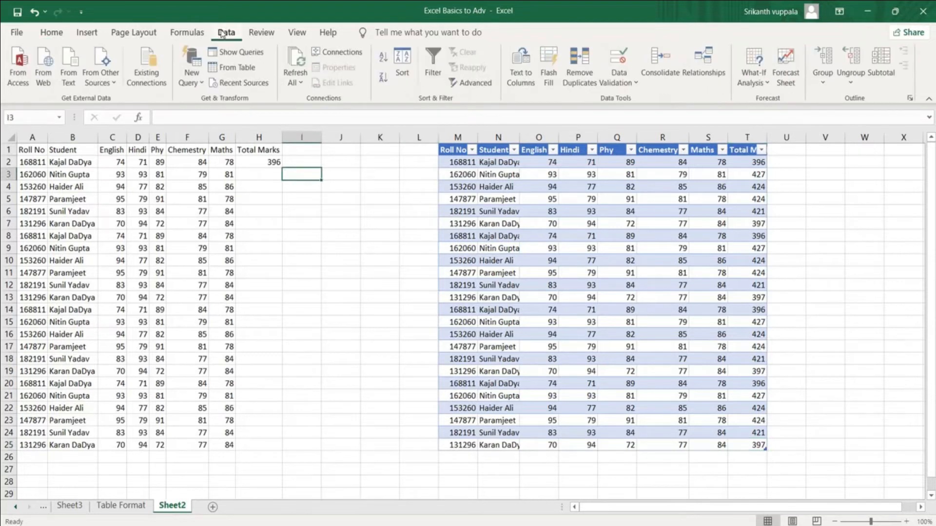
click(607, 83)
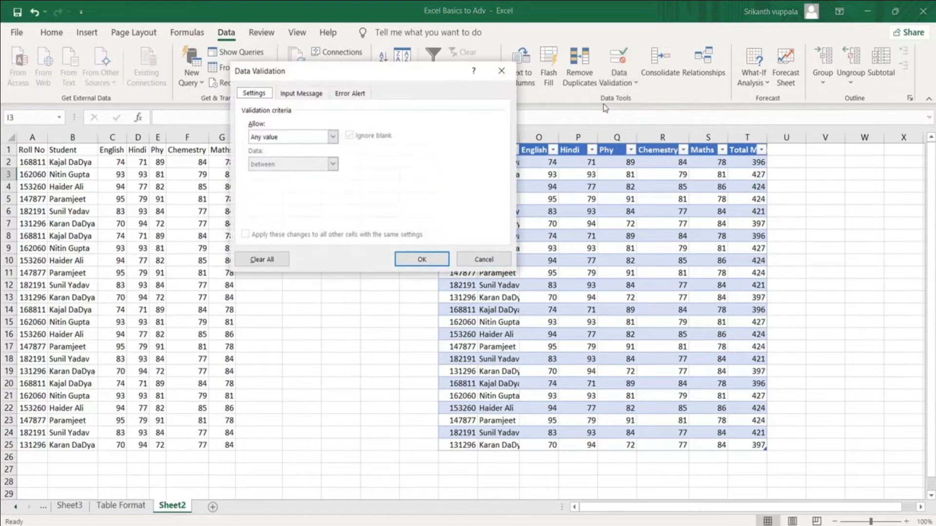
click(333, 138)
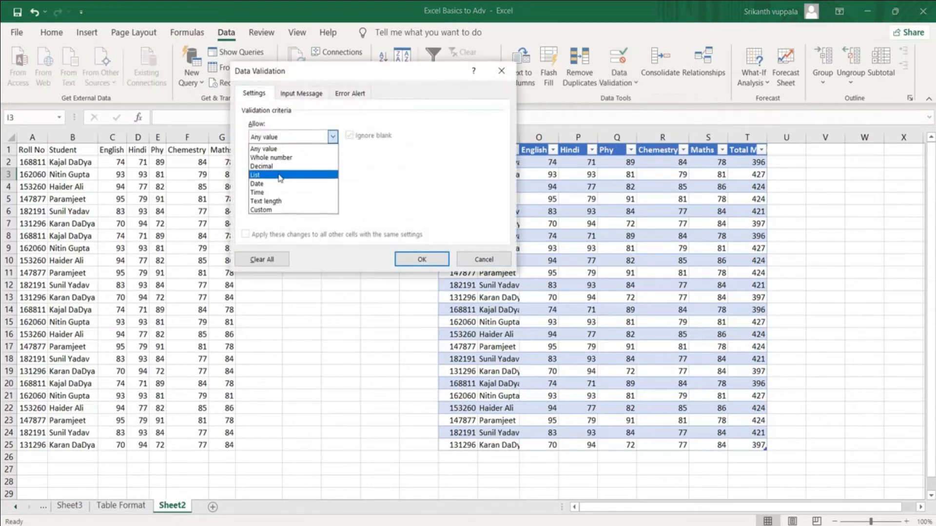
click(280, 176)
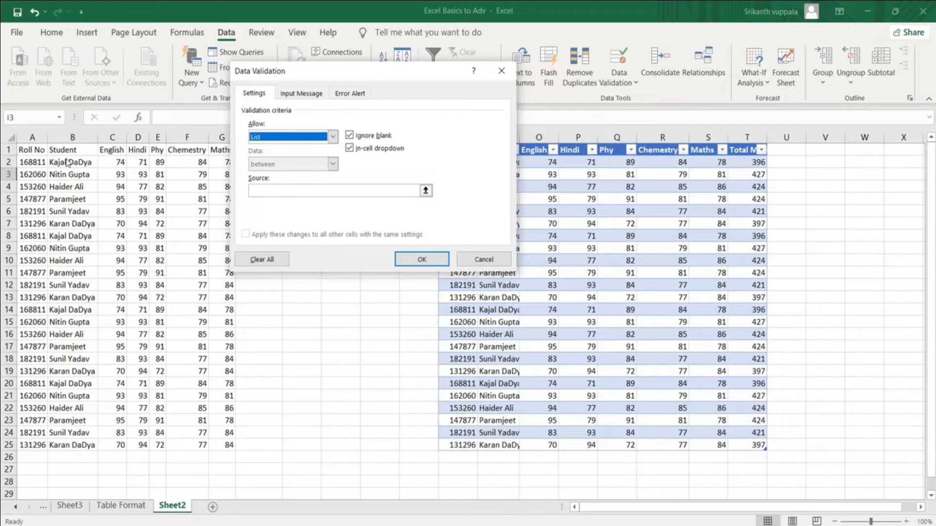
click(273, 190)
drag(74, 157, 53, 445)
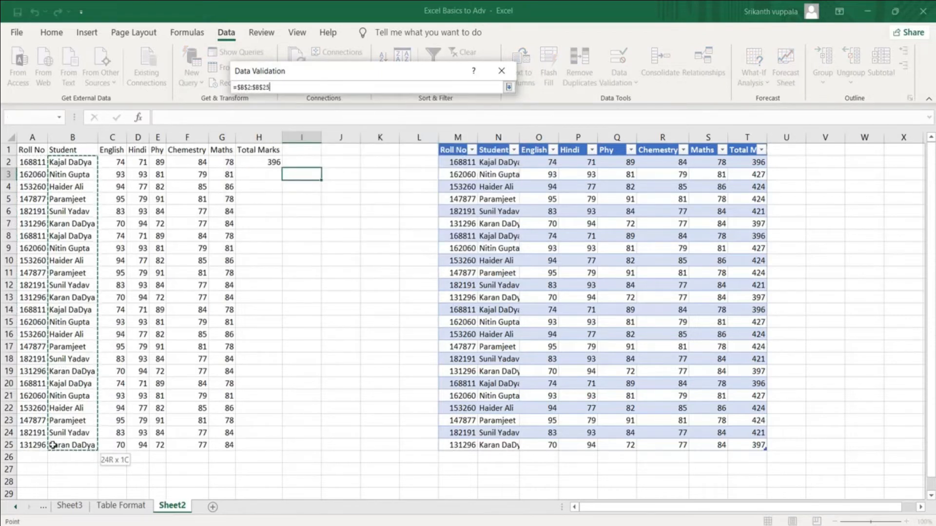
click(425, 260)
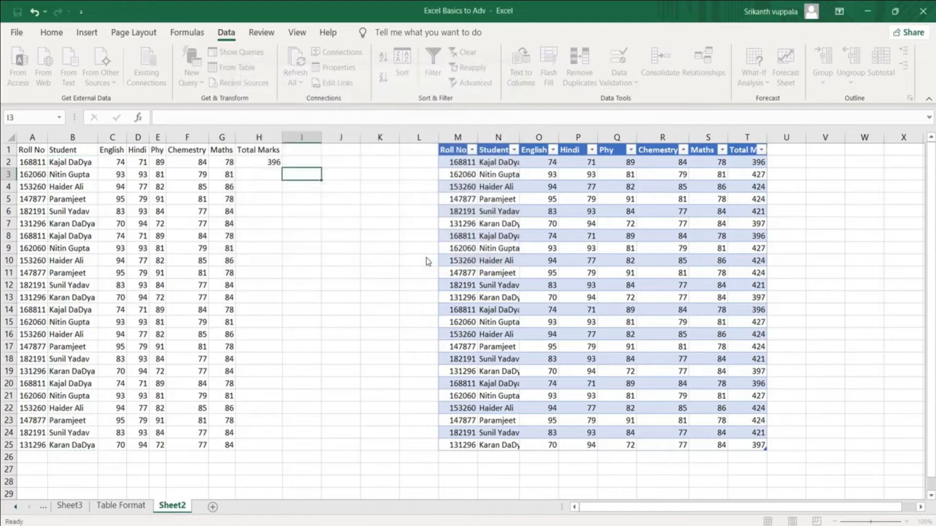
- Browse the student names offered by the dropdown list in I3
click(341, 226)
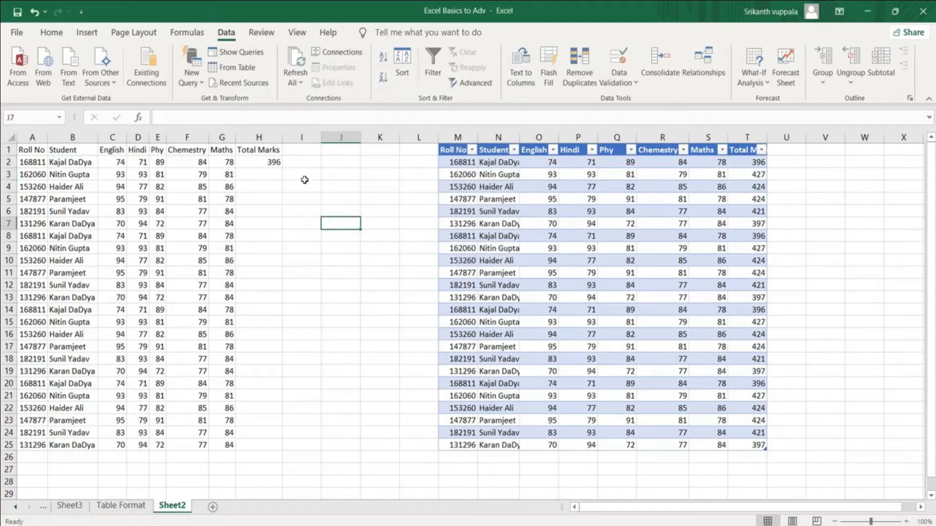
click(305, 180)
click(327, 175)
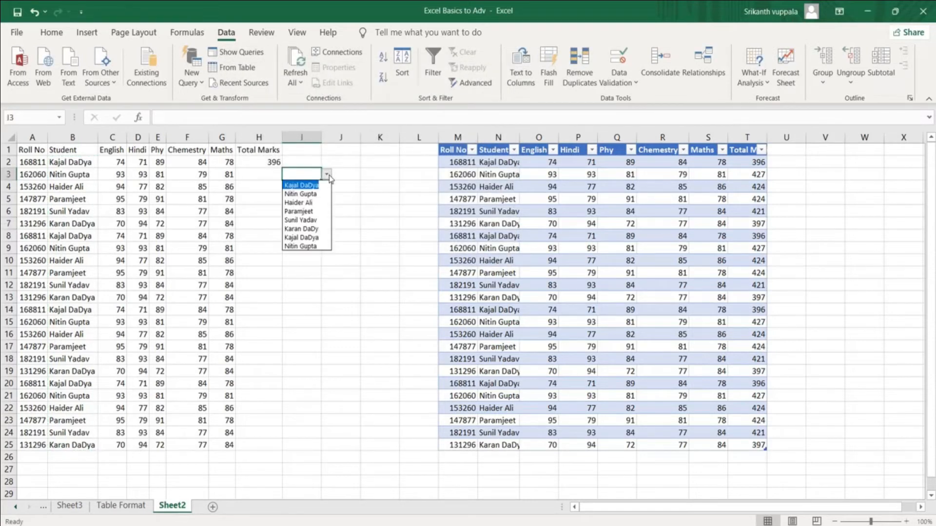
drag(325, 203, 323, 165)
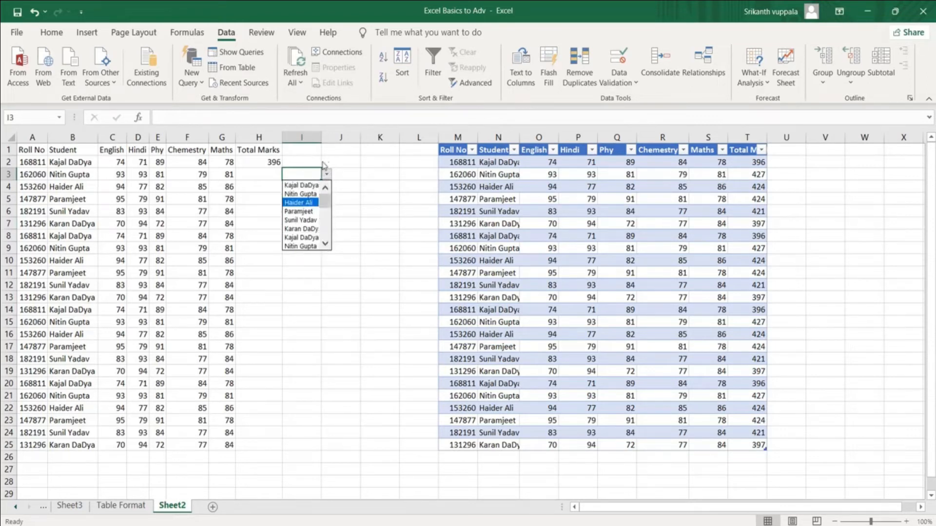
drag(327, 204, 326, 240)
click(49, 444)
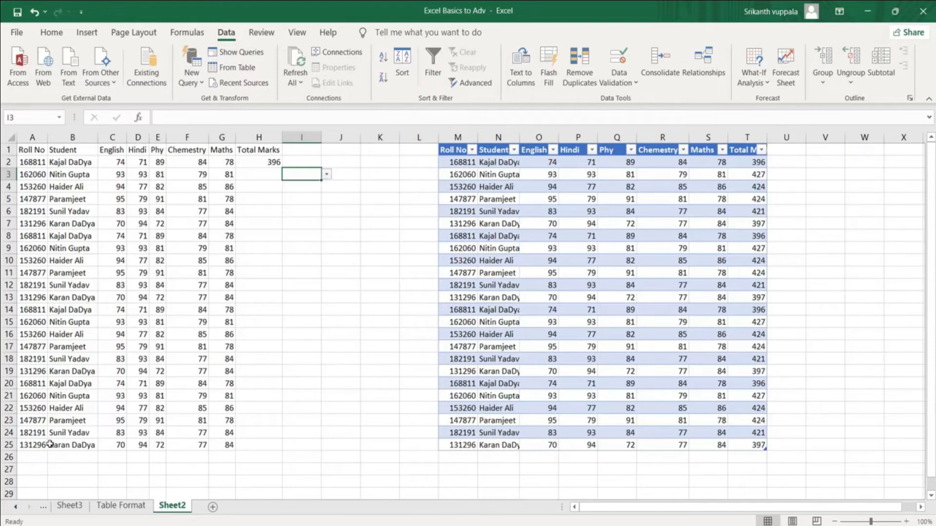
- Enter a new student's name in B26, directly below the plain data's Student column
click(58, 454)
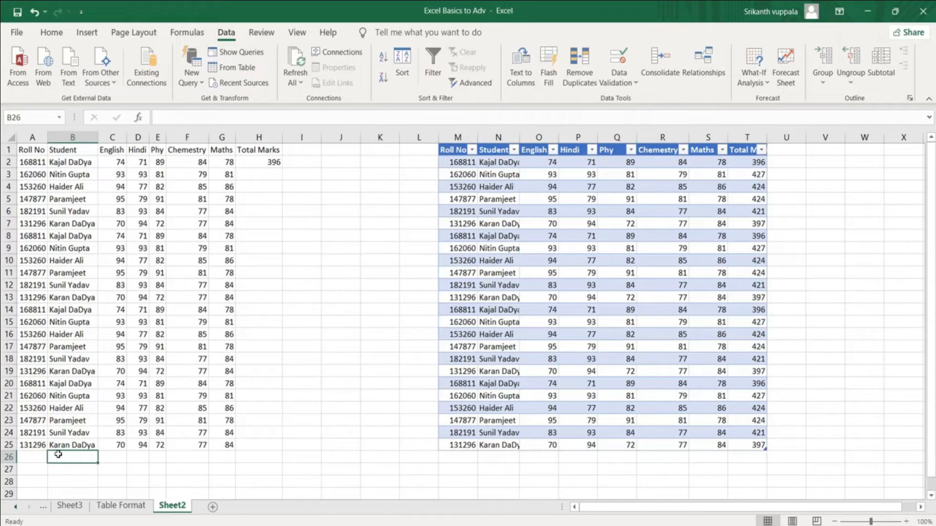
text(Sachin)
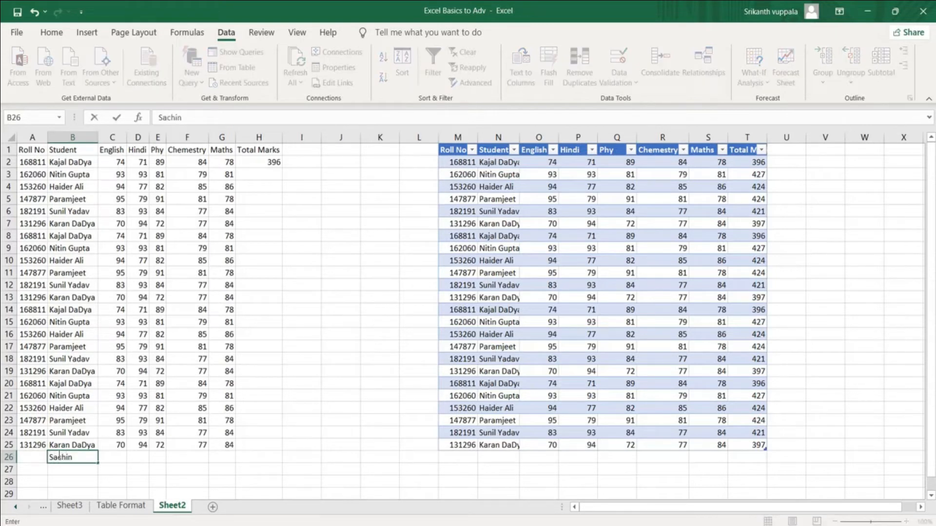
key(Return)
click(58, 454)
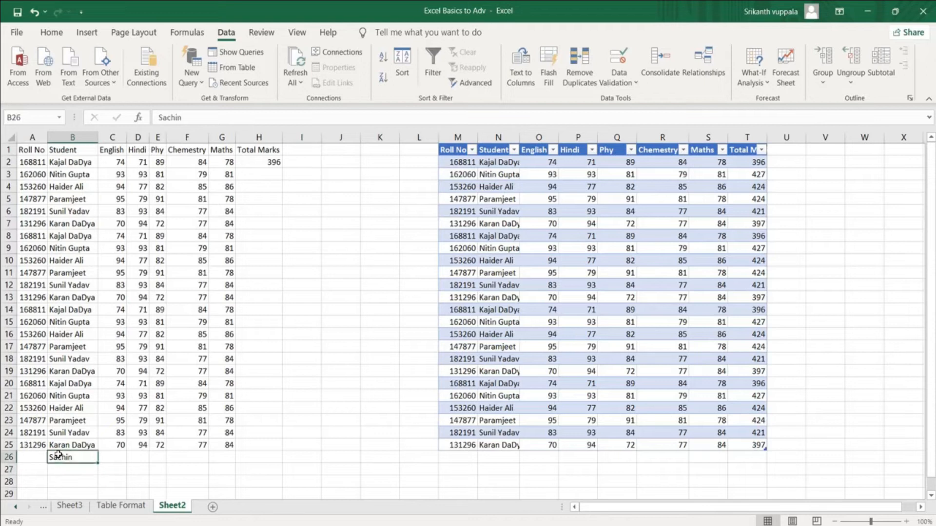
- Check the I3 dropdown list for the student name added in B26
click(263, 185)
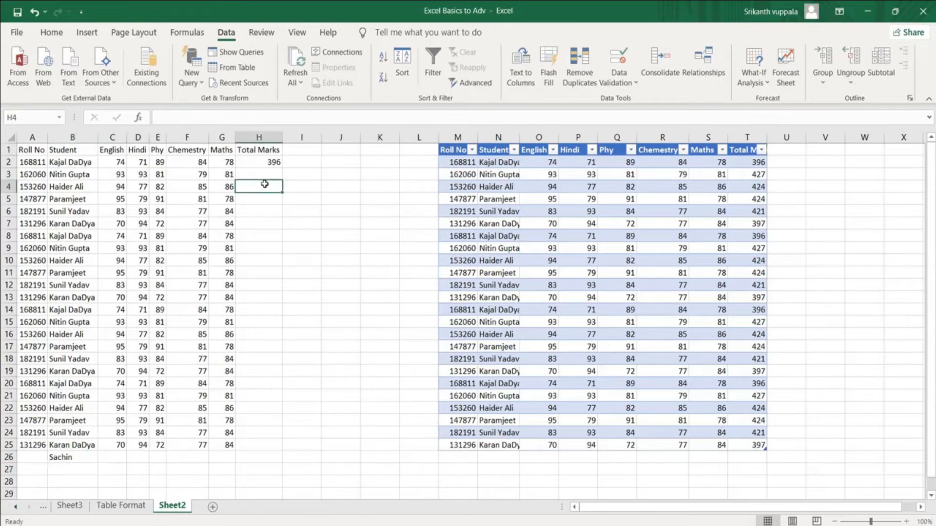
click(287, 185)
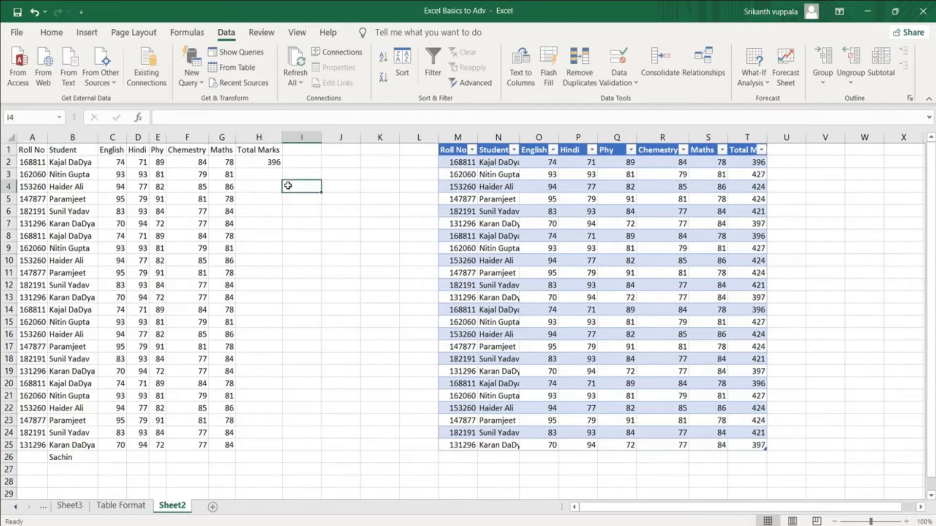
click(306, 175)
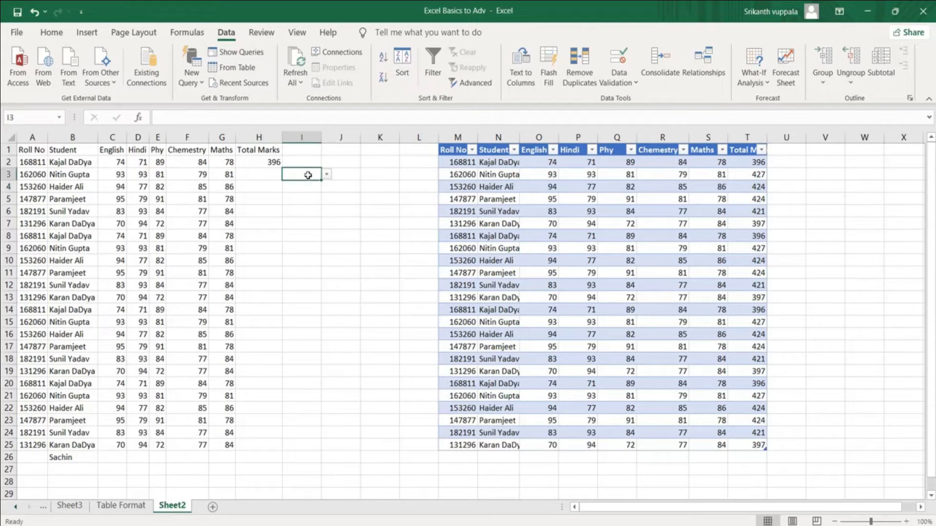
click(326, 177)
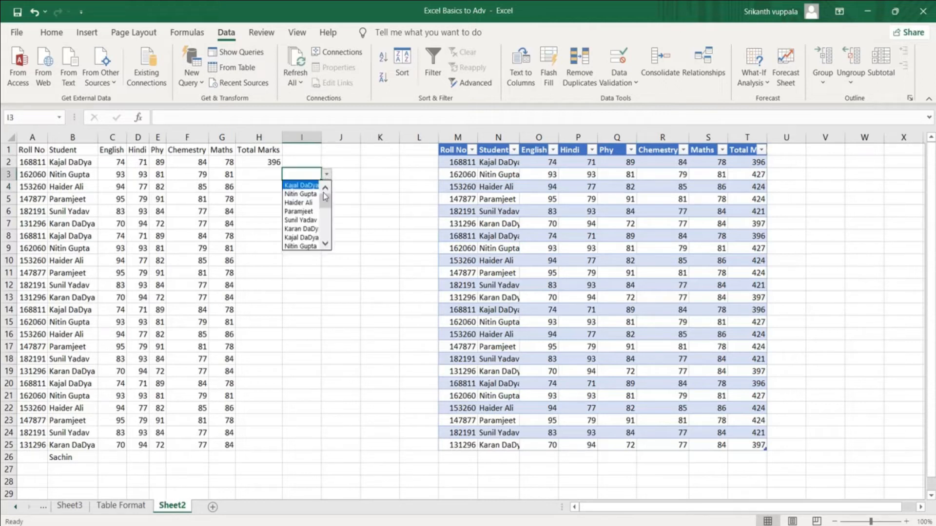
drag(324, 204, 330, 179)
click(321, 345)
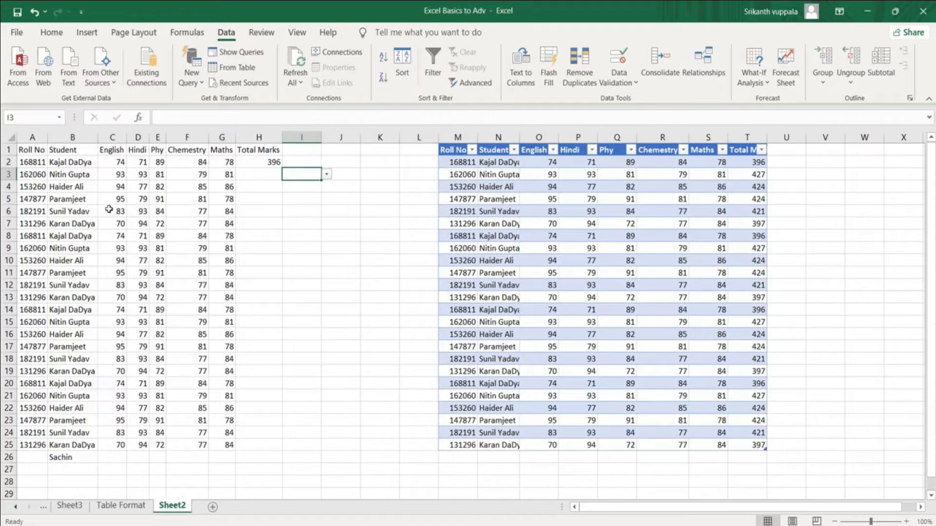
- Review the source range in I3's data validation settings, leaving the settings as they are
click(629, 73)
click(626, 99)
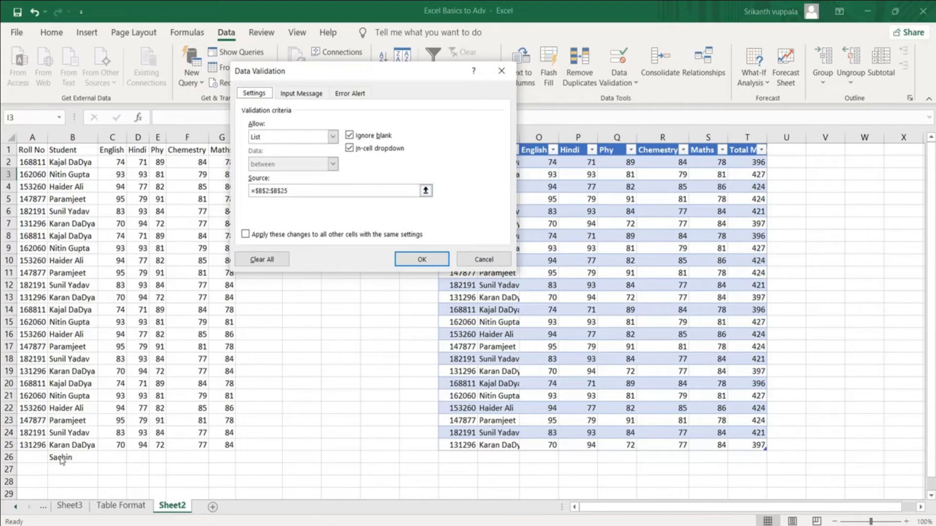
click(483, 259)
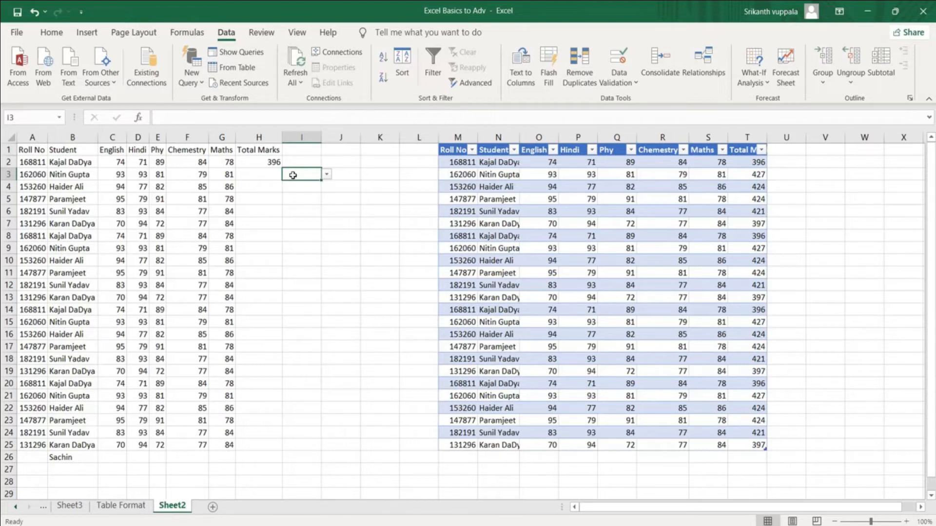
- Fill cell K3 with green
click(380, 172)
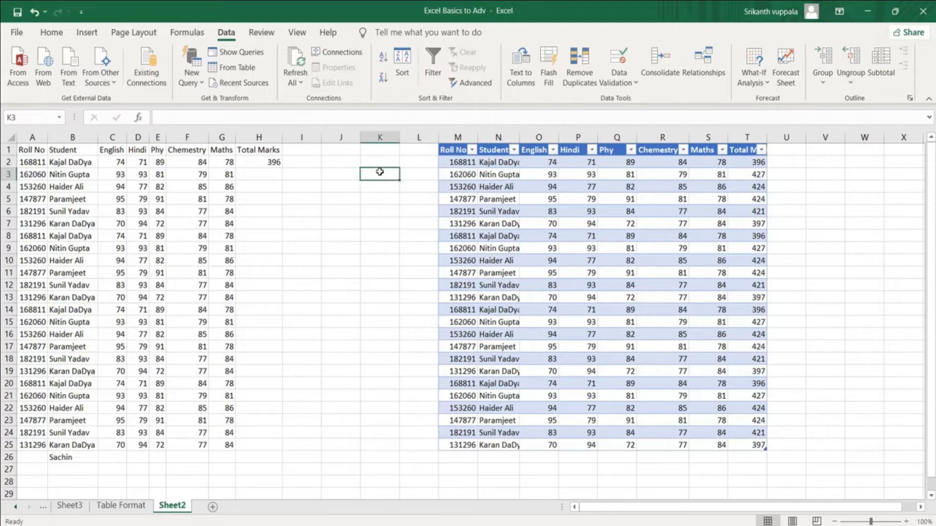
click(63, 37)
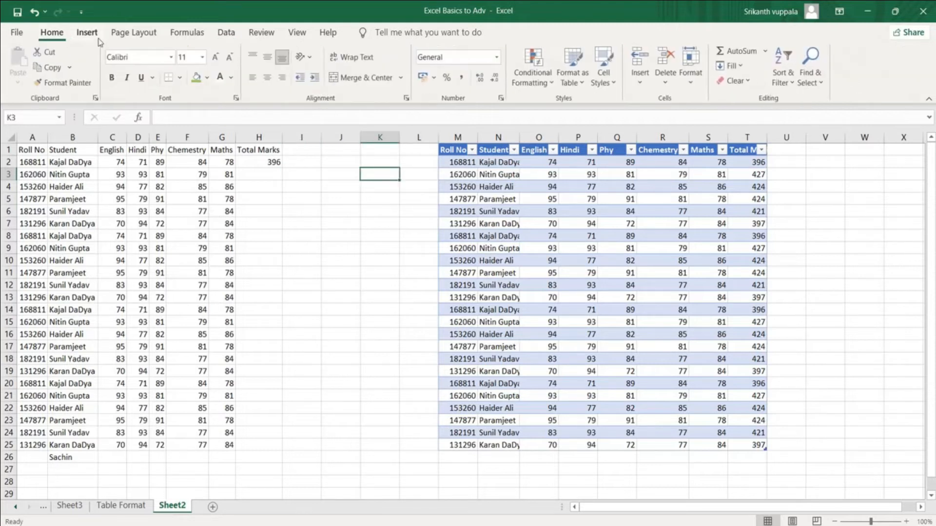
click(196, 78)
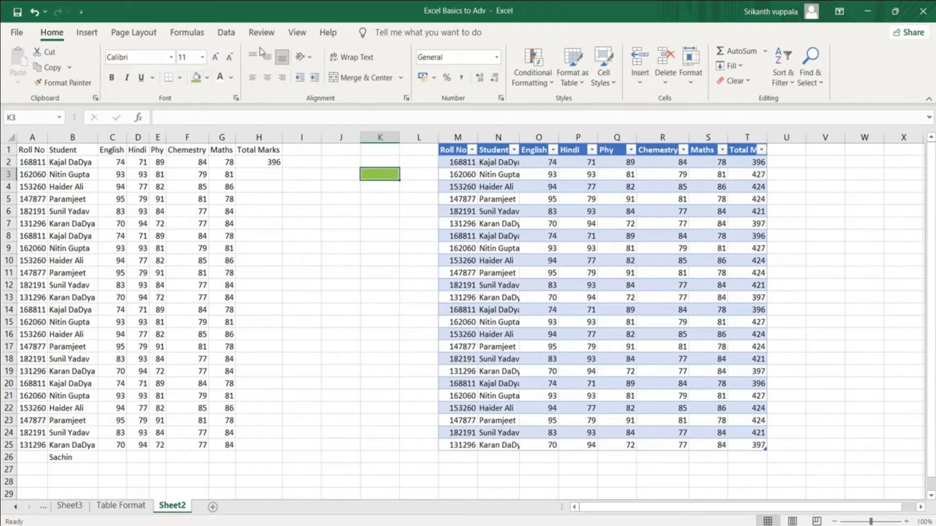
- Add a List data validation to cell K3 with the table's Student column, N2:N25, as its source
click(231, 33)
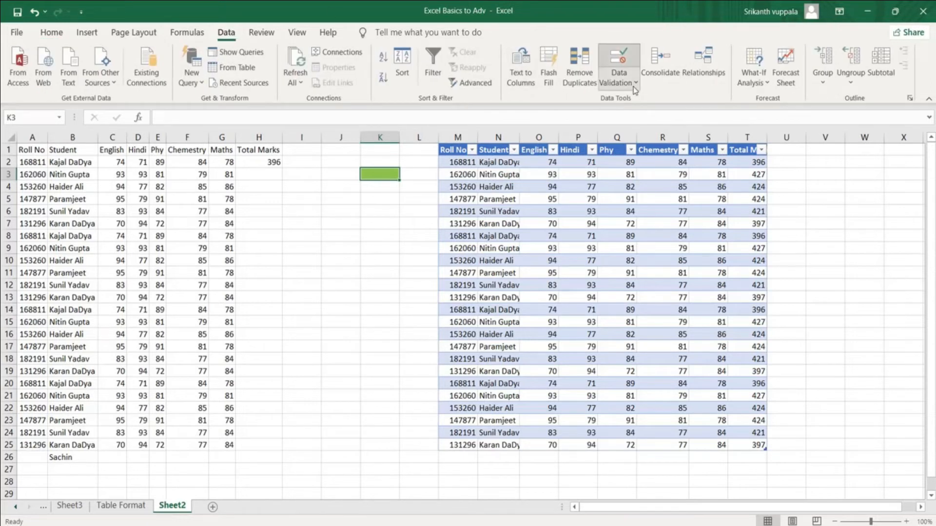
click(635, 84)
click(633, 98)
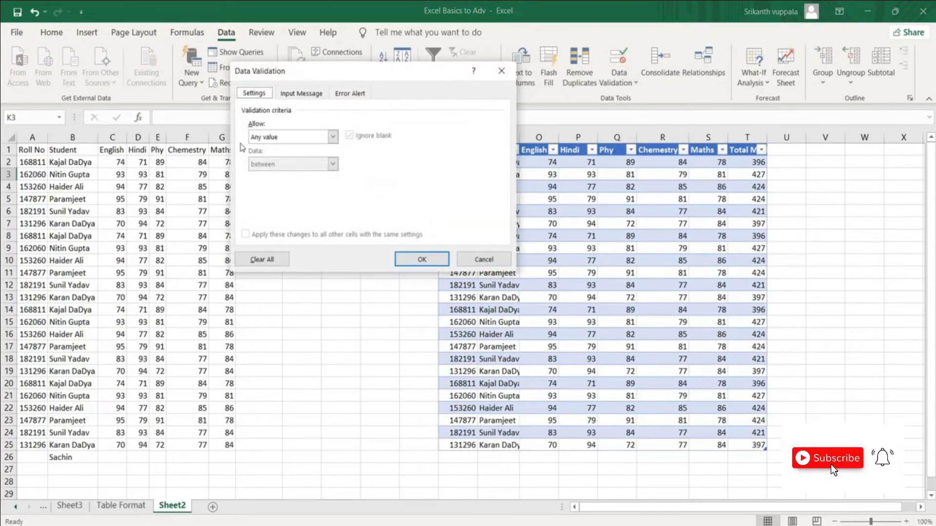
click(332, 137)
click(263, 178)
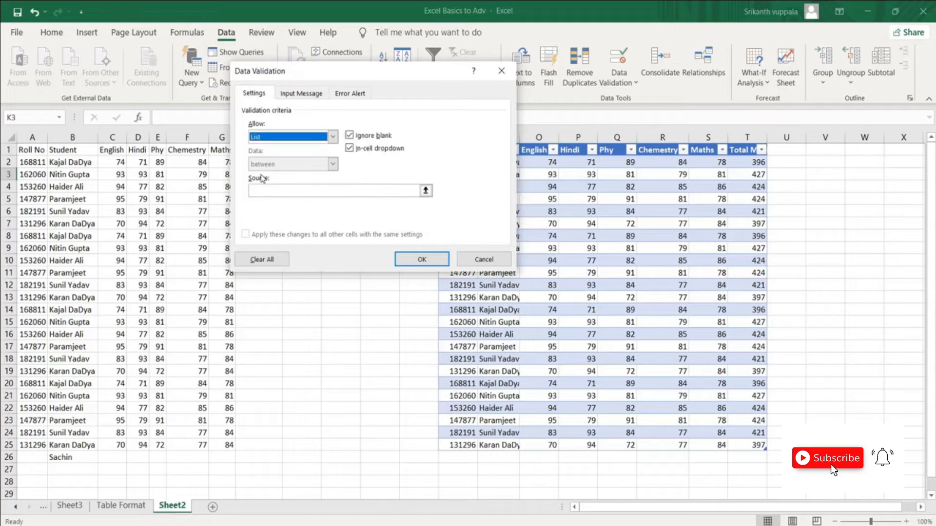
drag(328, 76, 772, 136)
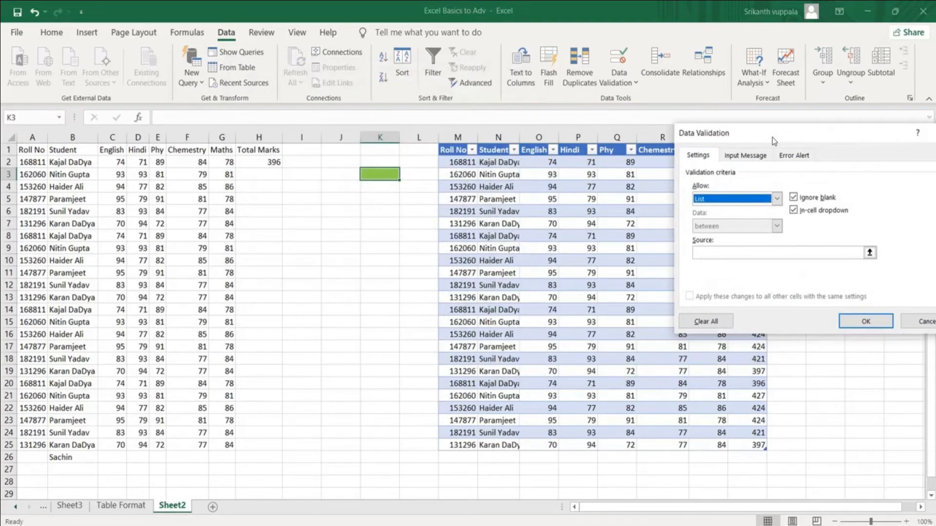
click(721, 253)
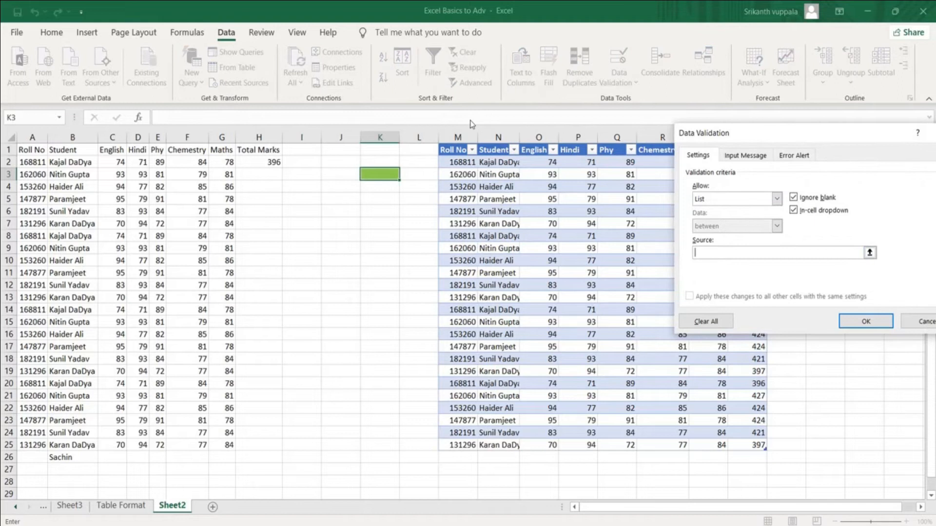
drag(495, 163, 483, 441)
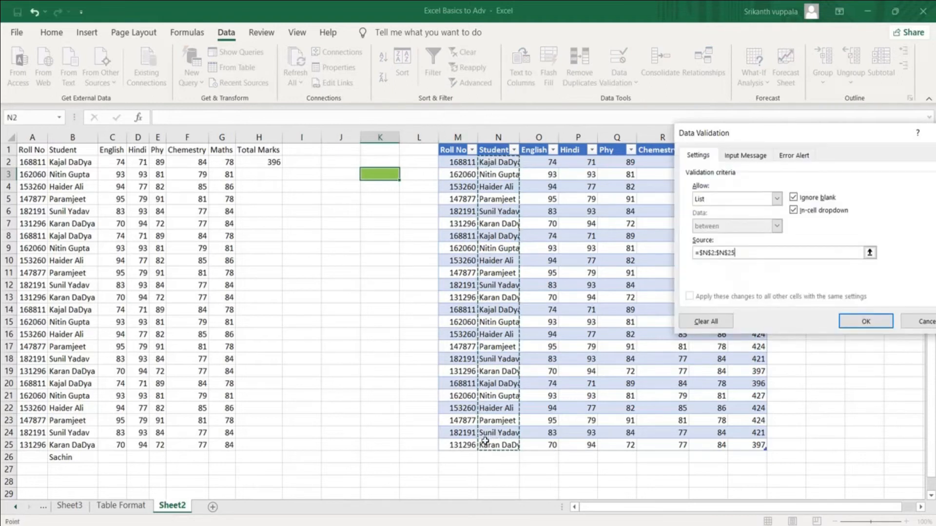
click(866, 321)
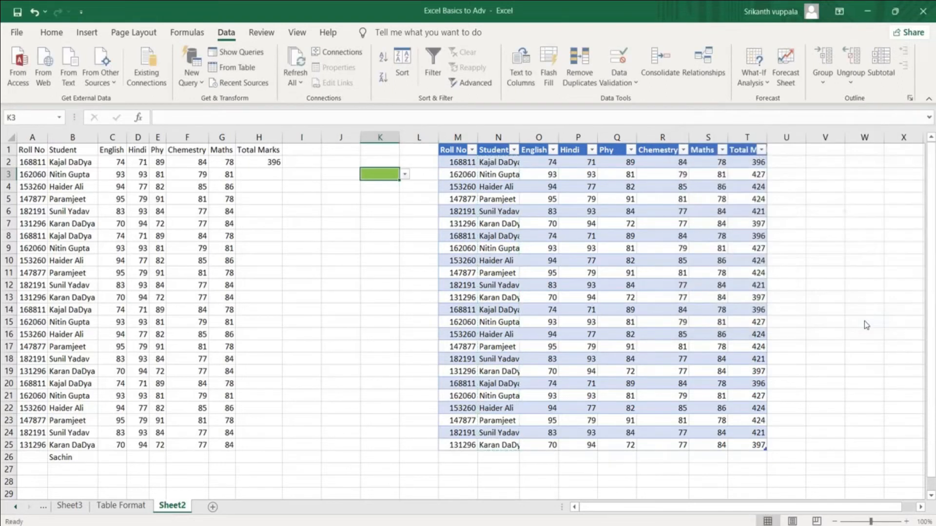
- Look through K3's dropdown list down to its last student name
click(405, 174)
drag(404, 202, 405, 241)
click(411, 407)
- Enter the new student's name in cell N26, directly below the table's Student column
click(486, 454)
text(Sa)
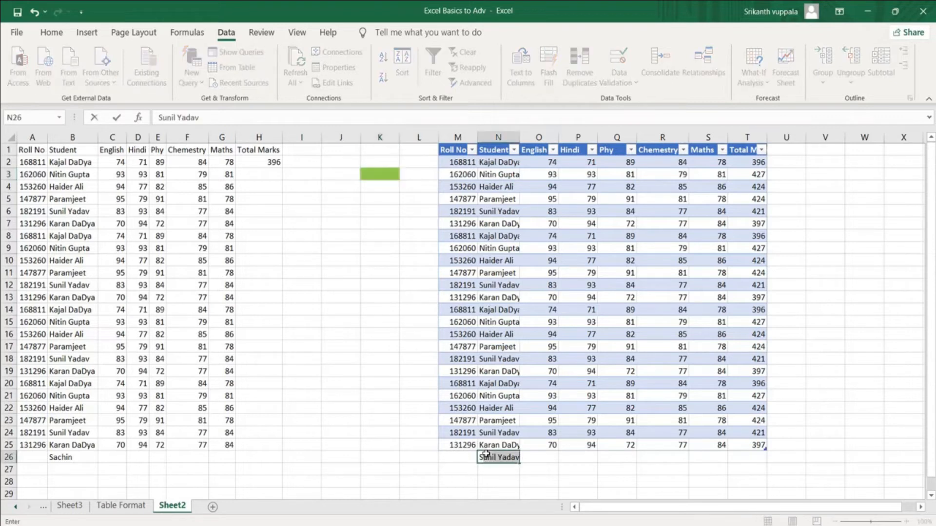
text(cjo)
key(BackSpace)
key(BackSpace)
text(h)
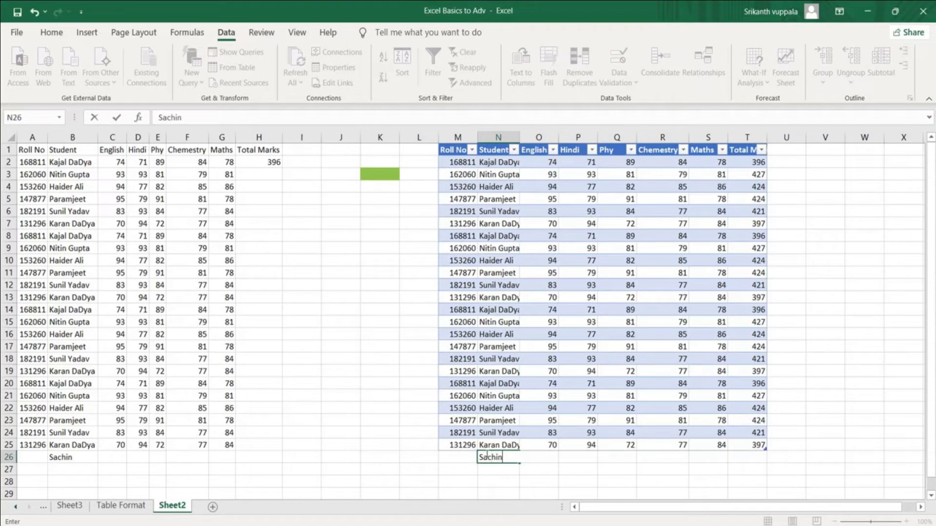
text(in)
key(Return)
click(486, 456)
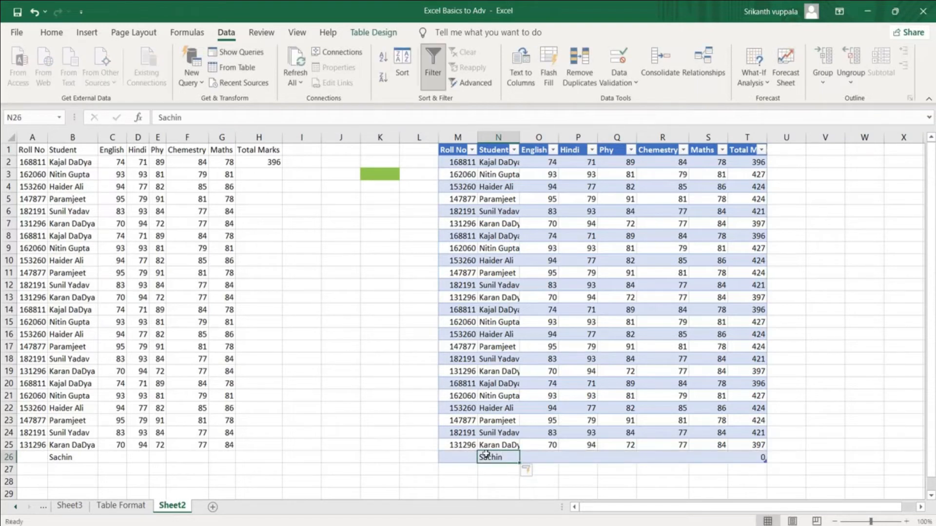
- Check the end of K3's dropdown list for the student name added in N26
click(380, 174)
click(405, 176)
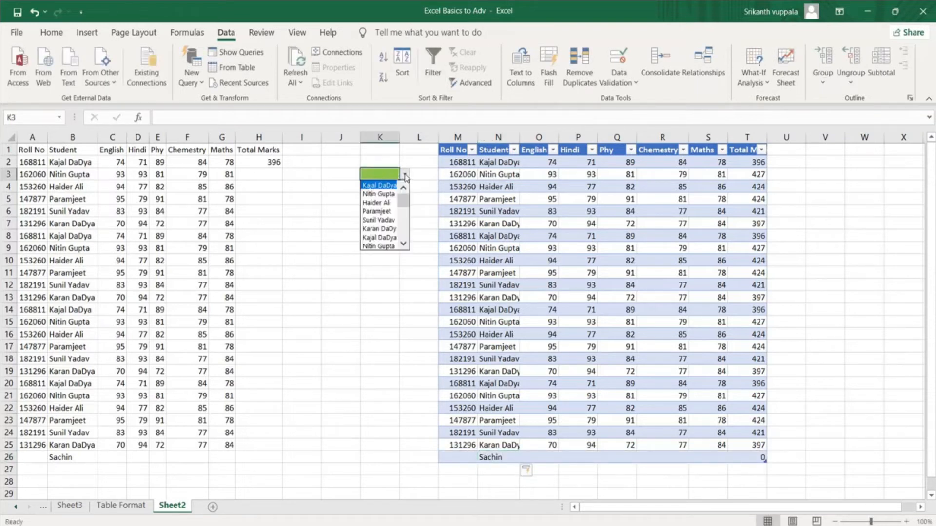
drag(404, 202, 404, 239)
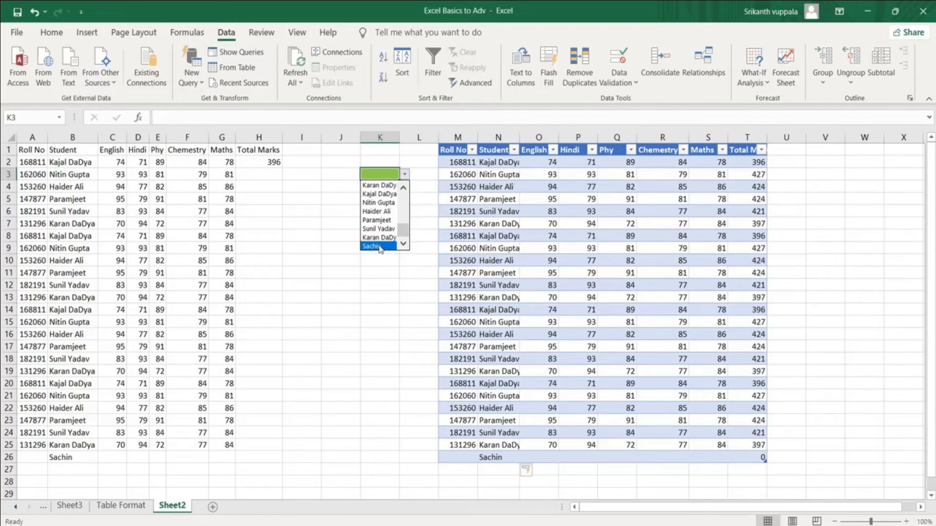
click(525, 234)
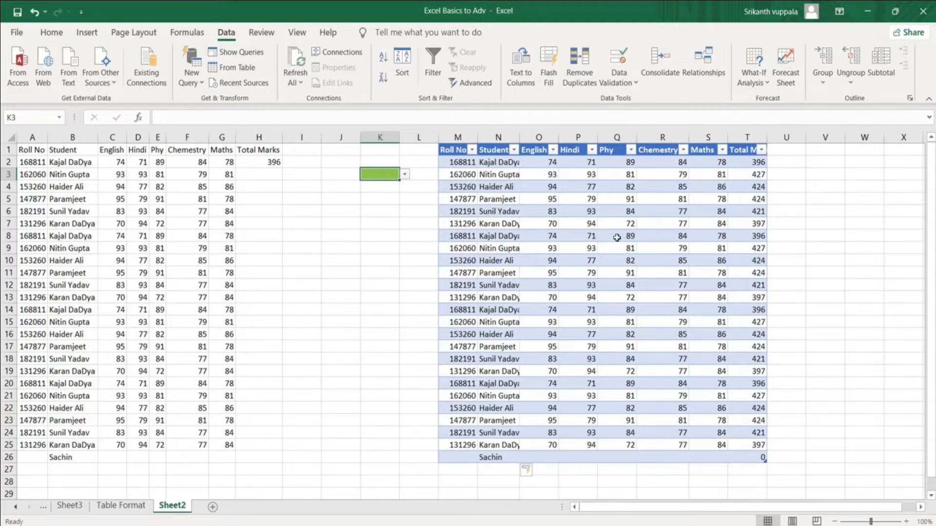
- Apply the green style from the second row of the Medium table styles to the marks table
click(456, 151)
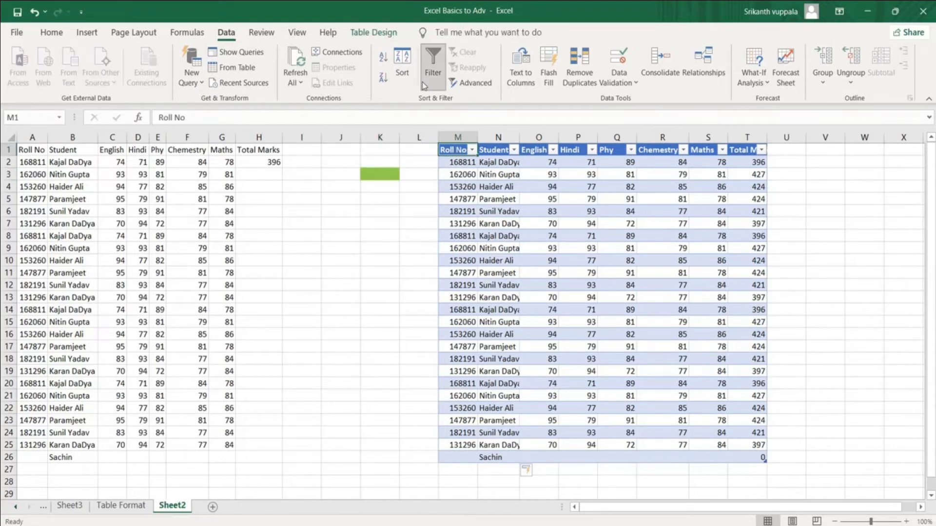
click(360, 32)
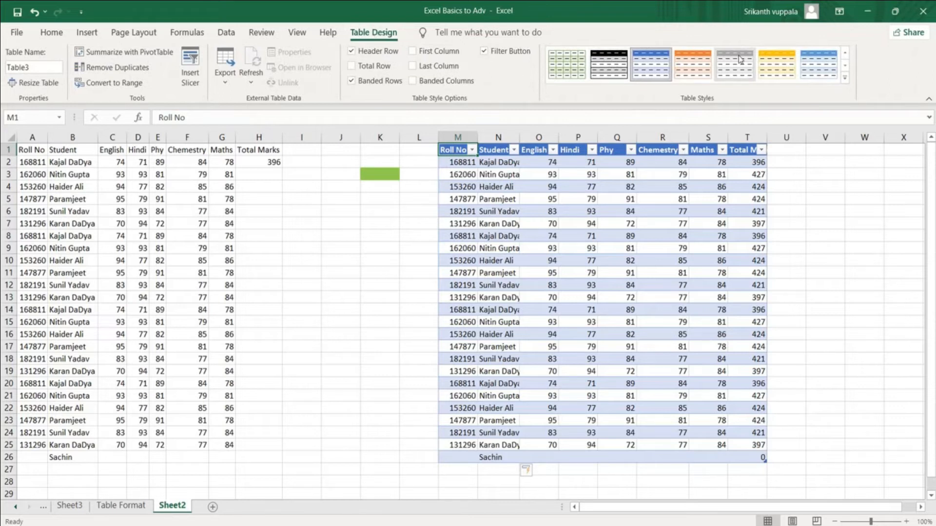
click(845, 77)
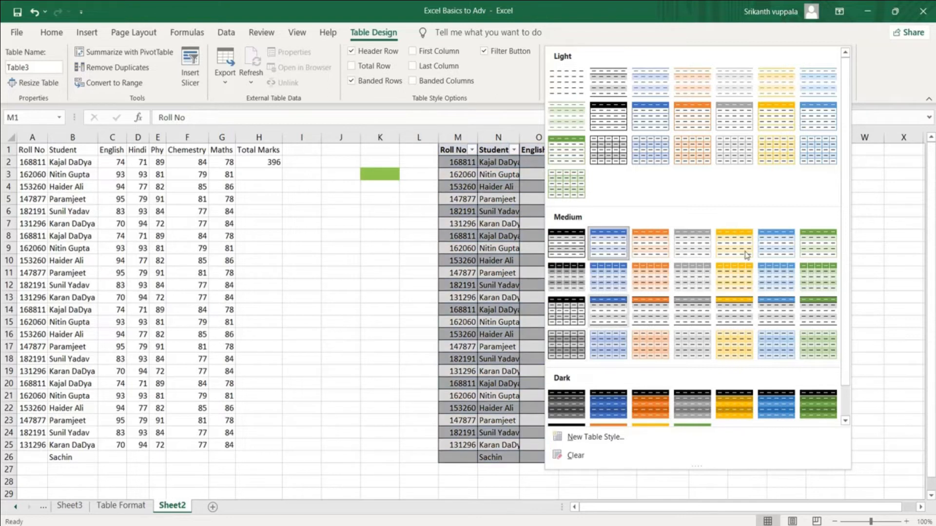
click(815, 275)
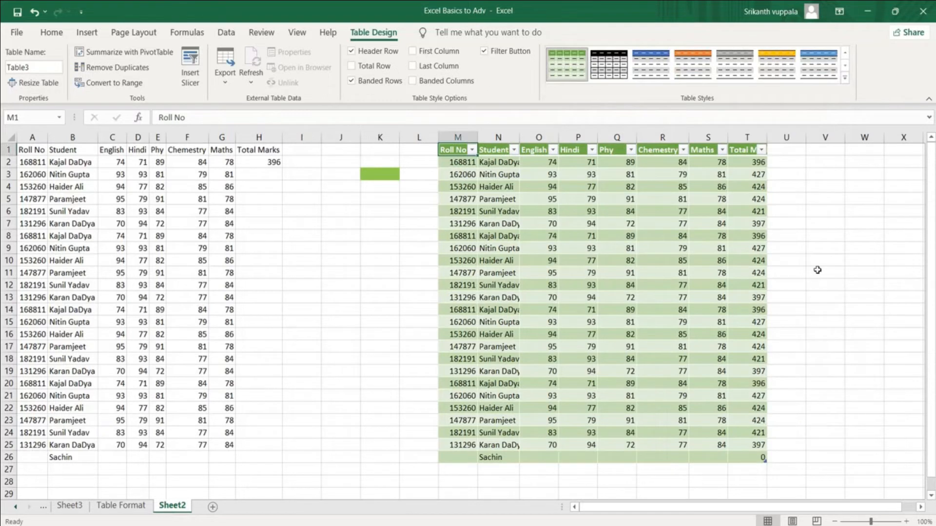
click(818, 270)
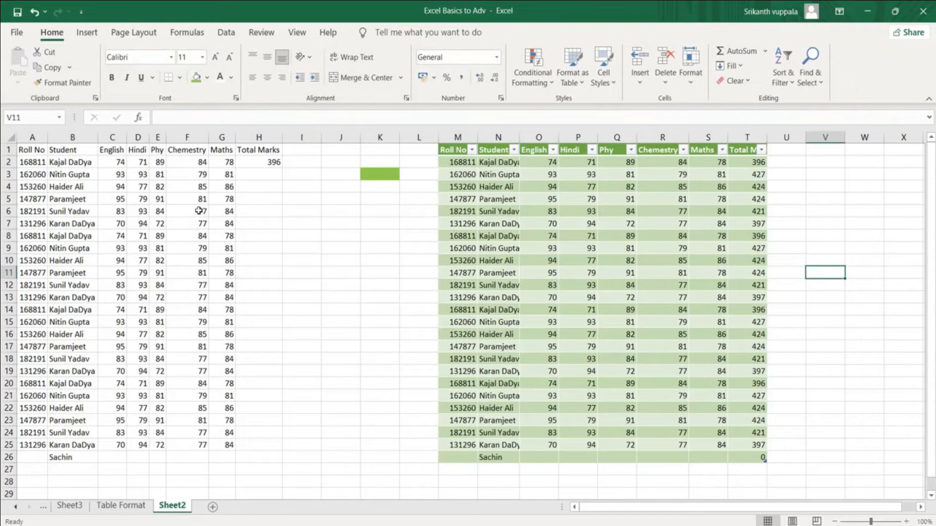
- Select the plain marks range A1:G25, the Roll No column alone, and the whole data region around A1
click(313, 240)
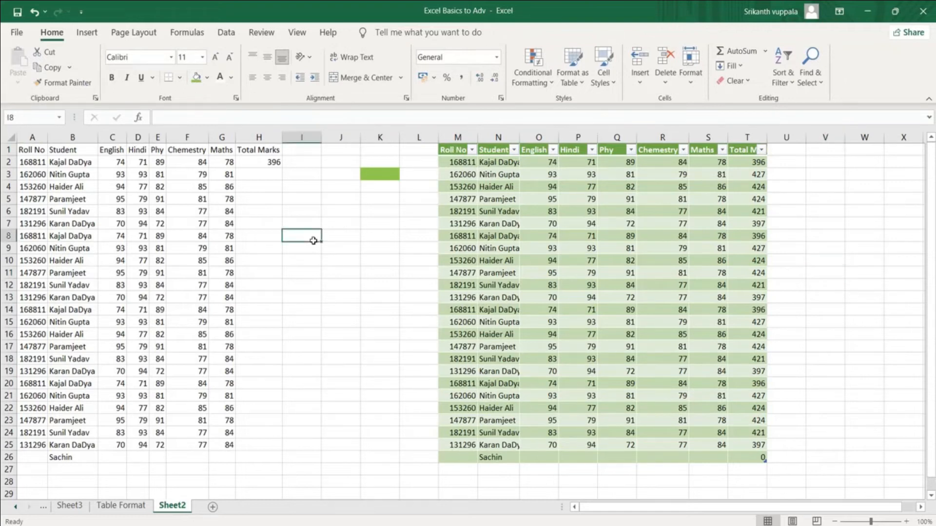
click(93, 223)
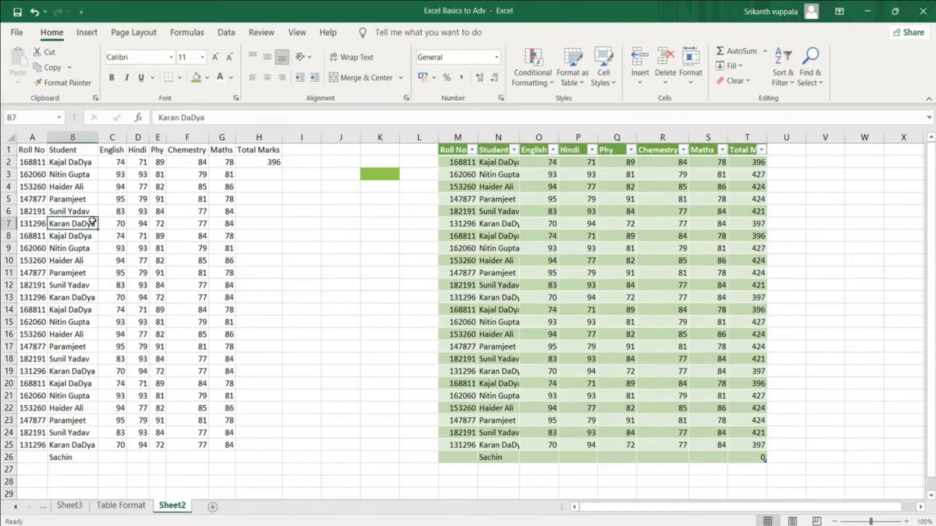
click(29, 150)
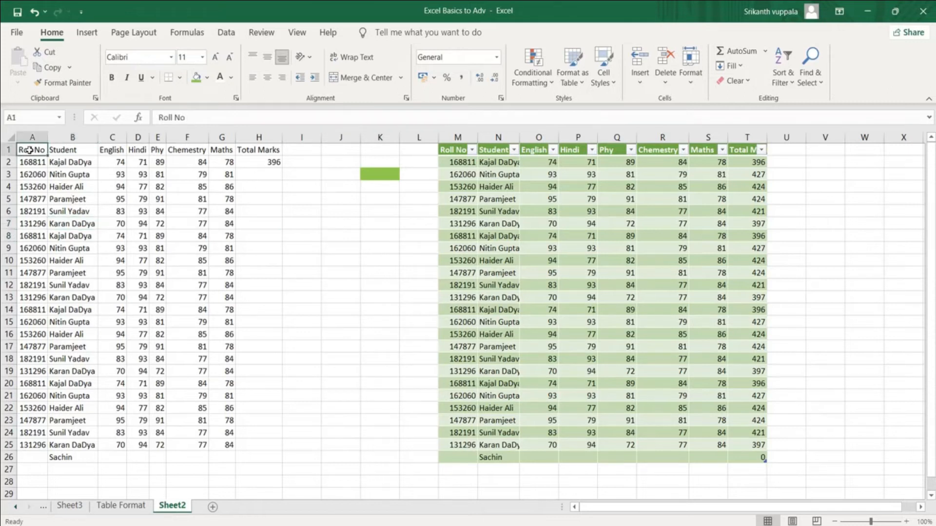
drag(30, 150, 228, 446)
click(28, 151)
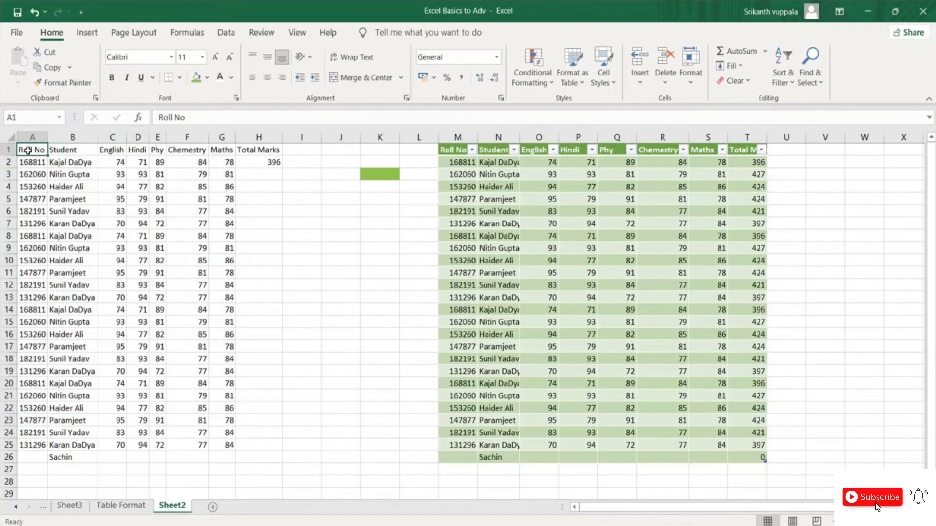
key(ctrl+shift+Down)
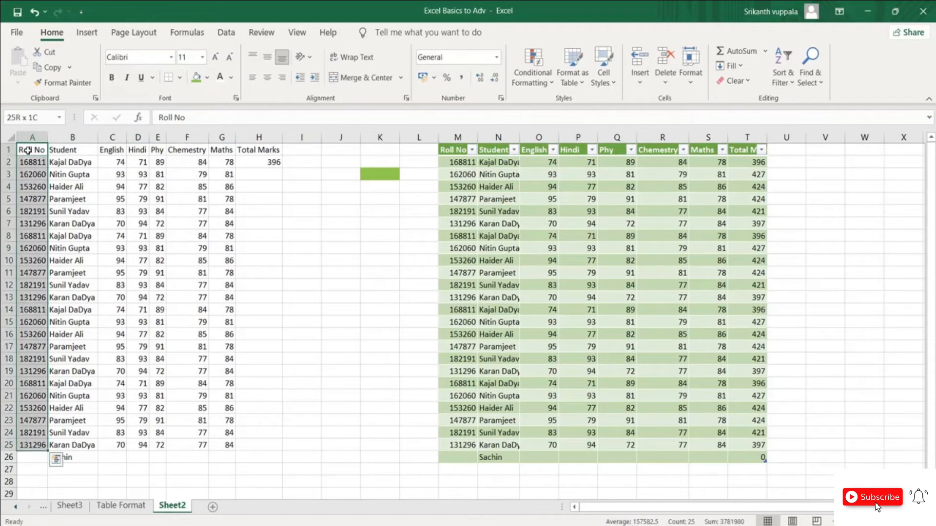
key(ctrl+a)
click(28, 151)
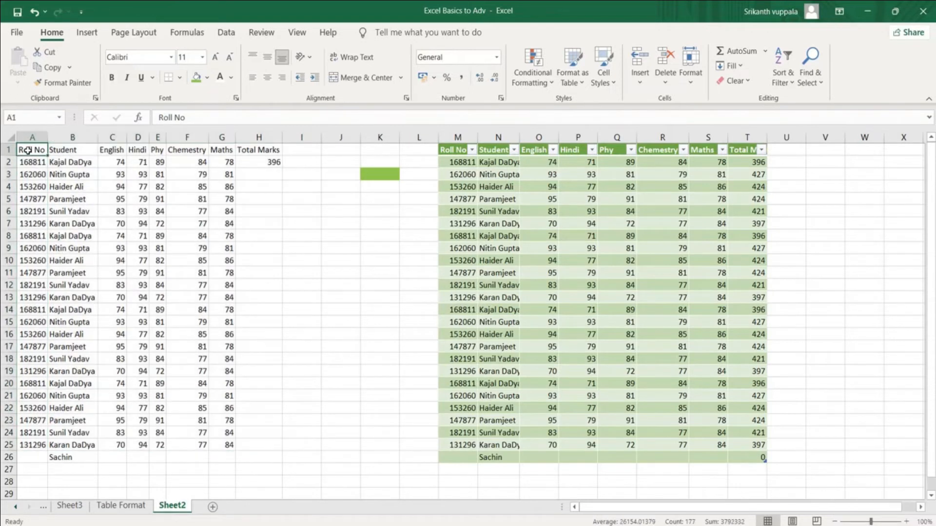
- Clear the student record in A9:G9 to leave a blank row inside the plain range
click(34, 252)
key(shift+Right)
key(shift+Right)
key(shift+Right)
key(shift+Right)
key(shift+Right)
key(shift+Right)
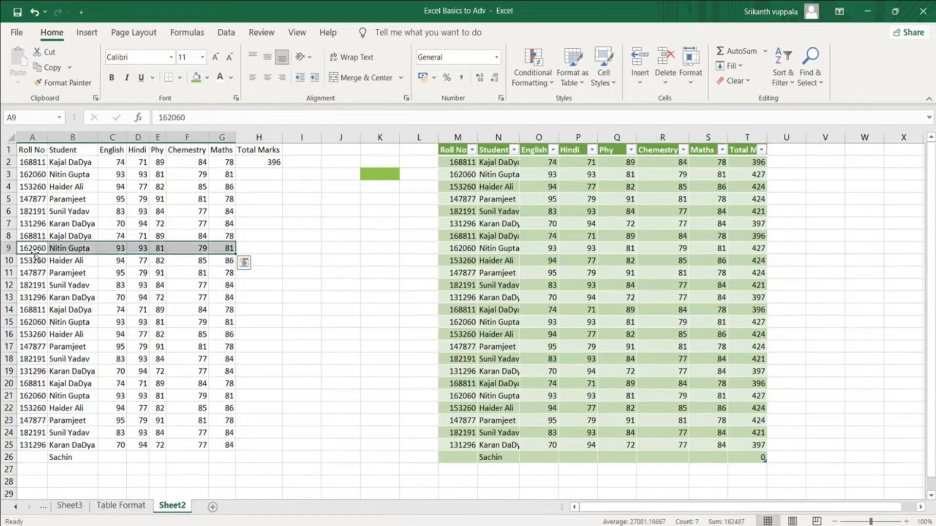
key(Delete)
- Extend a selection from A1 down the Roll No column across blank row 9, and undo the clearing of A9:G9
click(29, 150)
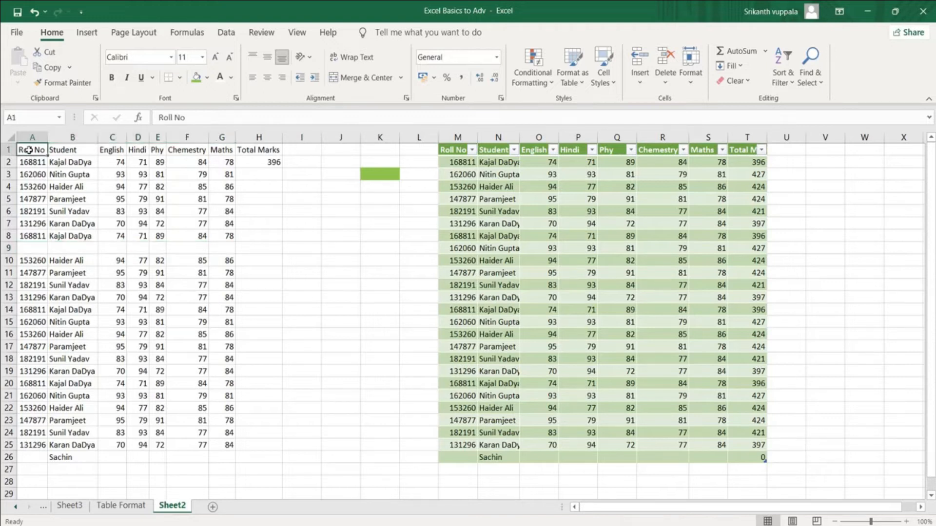
key(ctrl+shift+Down)
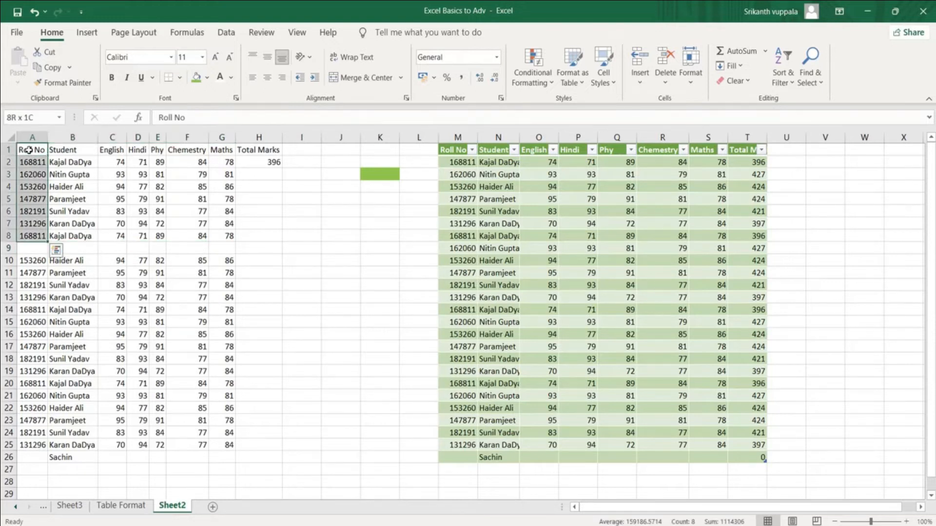
key(ctrl+shift+Down)
key(ctrl+shift+Down)
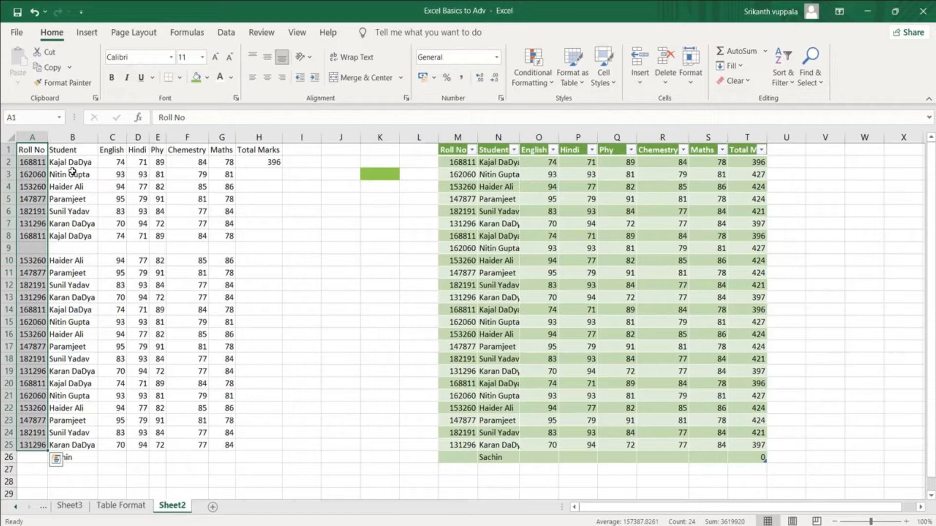
key(ctrl+z)
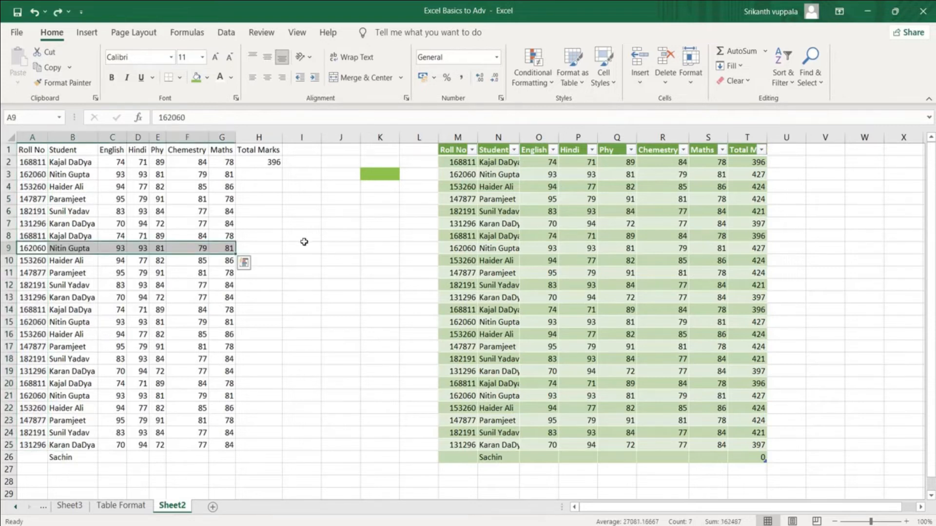
- Select all of the green table's data at once from its corner
click(606, 280)
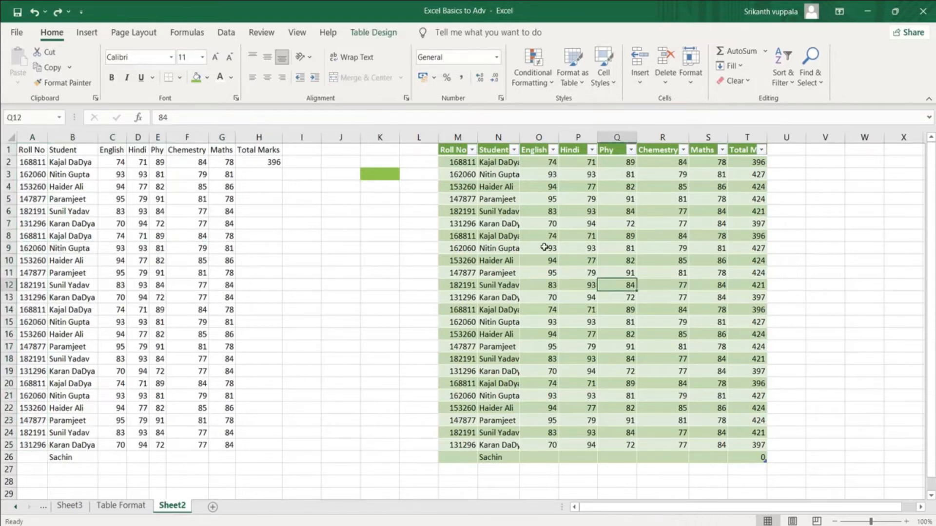
click(431, 156)
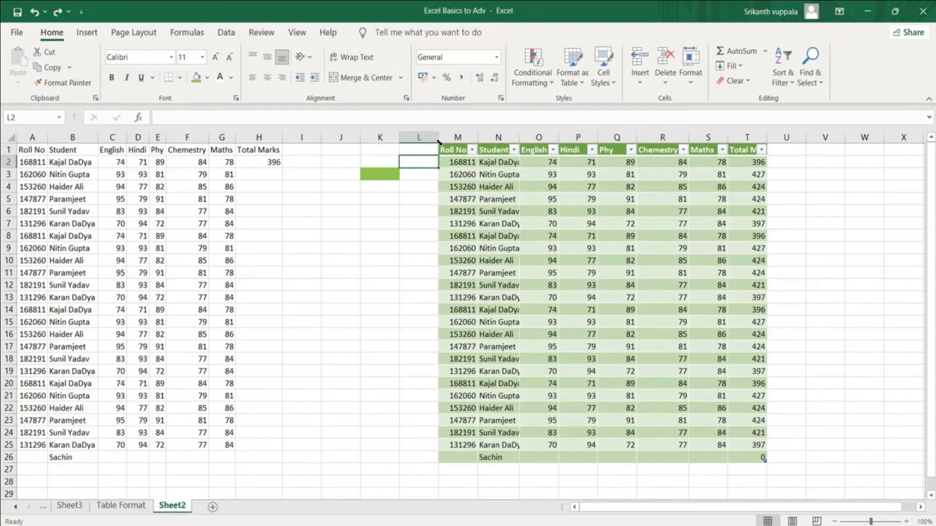
click(441, 145)
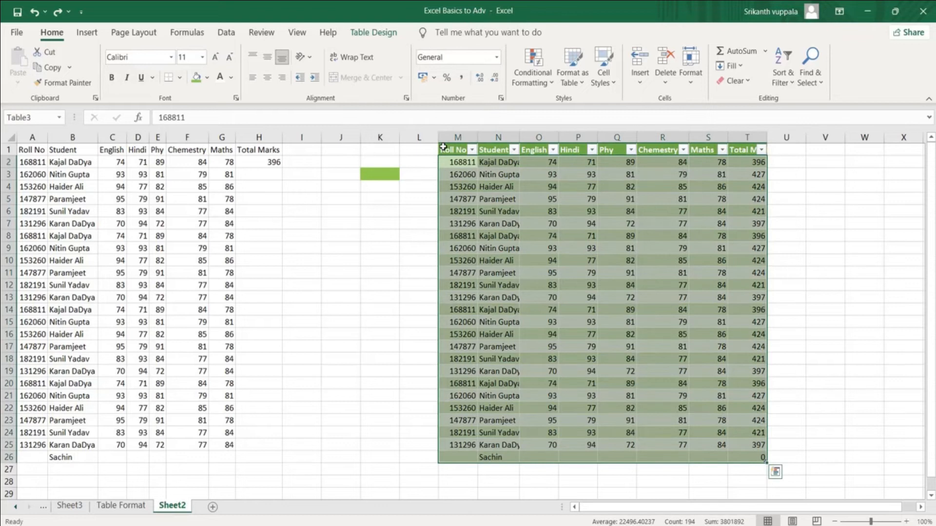
- Clear the contents of table row M13:T13, and select the table again from its corner
click(464, 320)
drag(465, 298, 744, 299)
key(Delete)
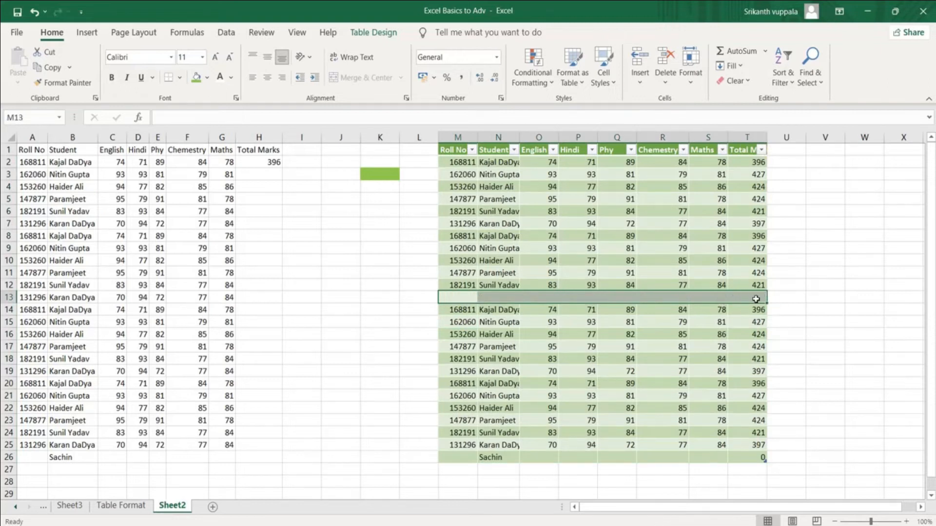
click(811, 287)
click(392, 194)
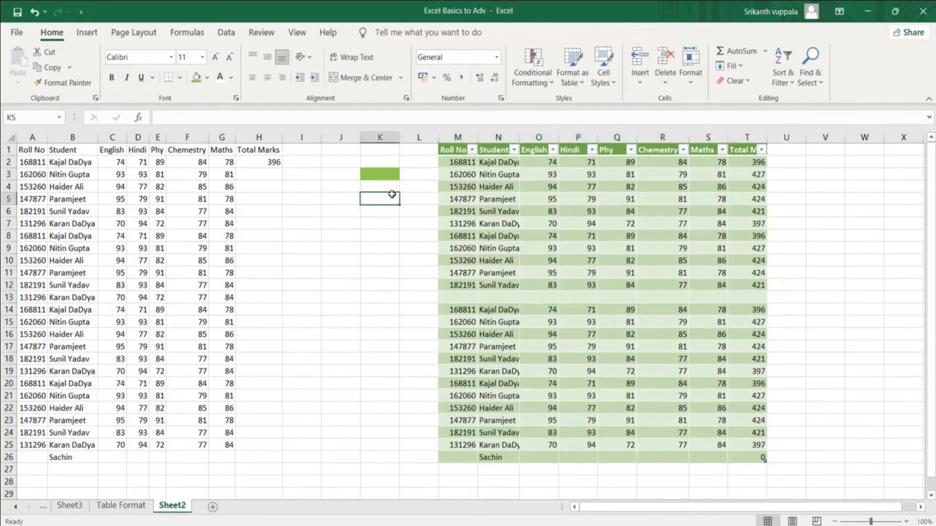
click(437, 141)
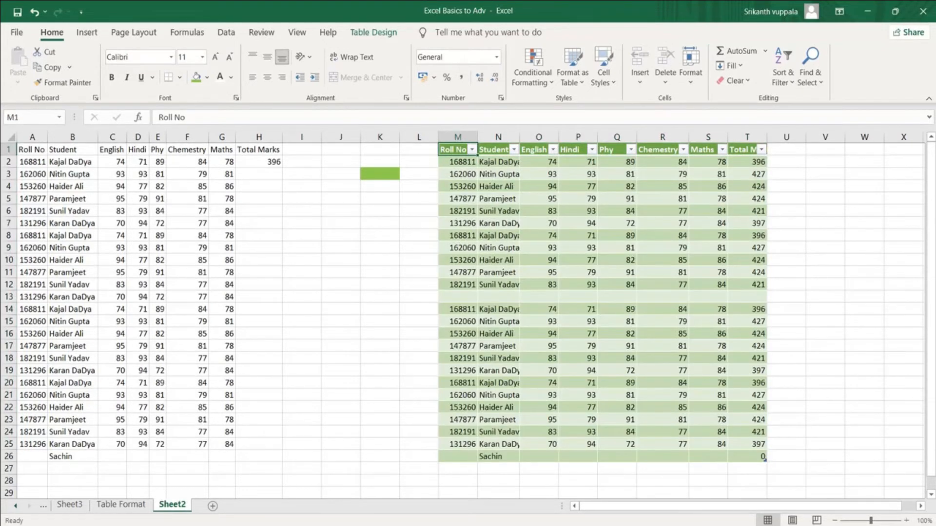
- Clear the contents of the table's last row, row 26
drag(866, 509, 893, 510)
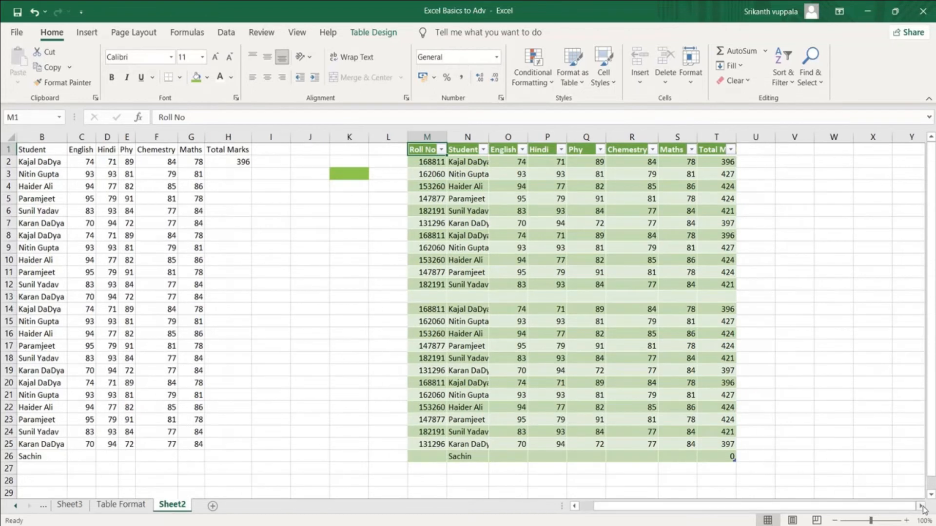
click(922, 507)
click(922, 507)
click(922, 508)
drag(328, 455, 637, 456)
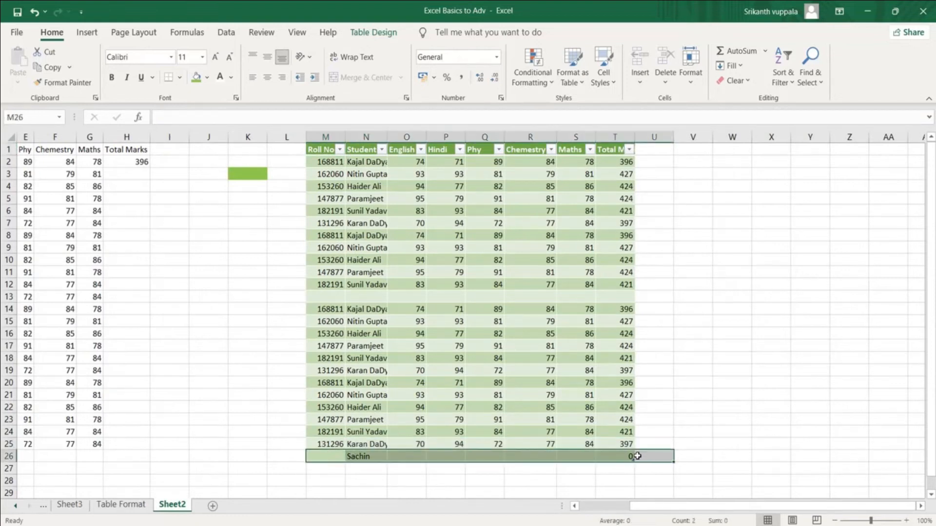
key(Delete)
click(736, 306)
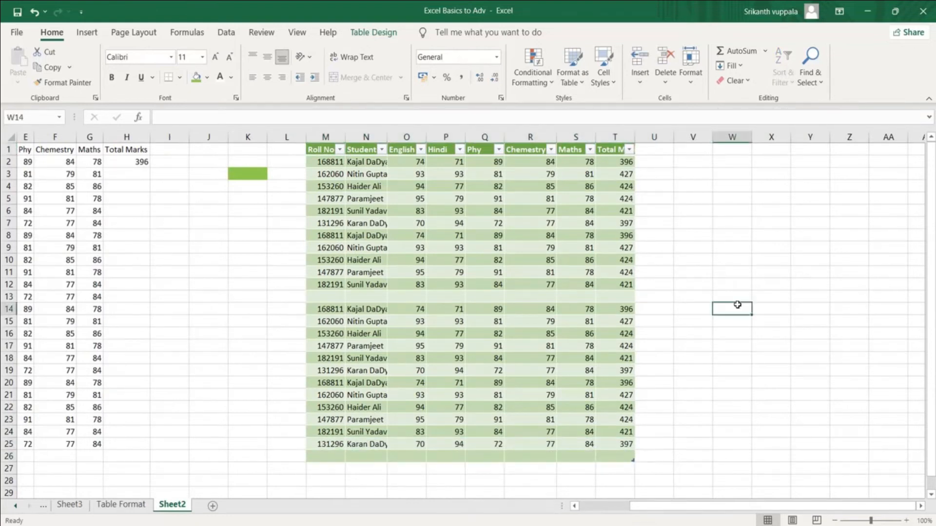
- Delete the whole of sheet row 26
click(7, 457)
key(ctrl+minus)
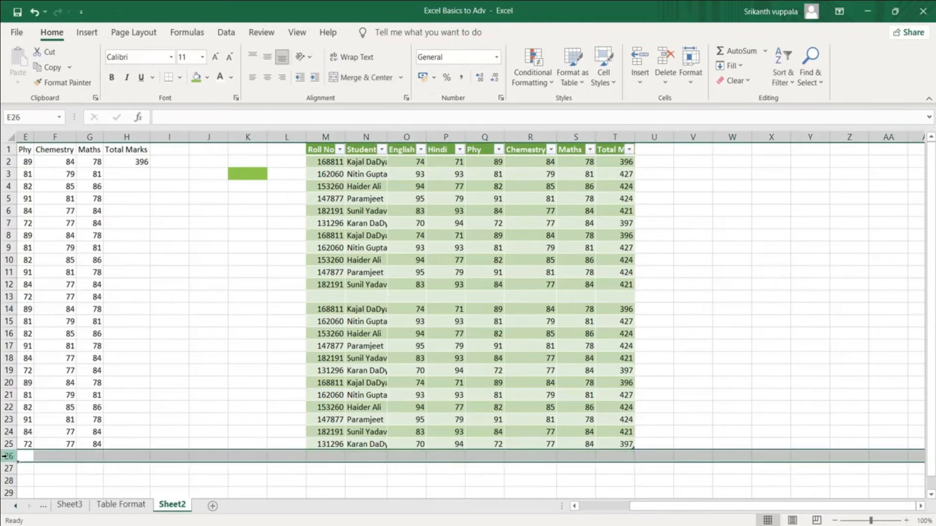
click(746, 369)
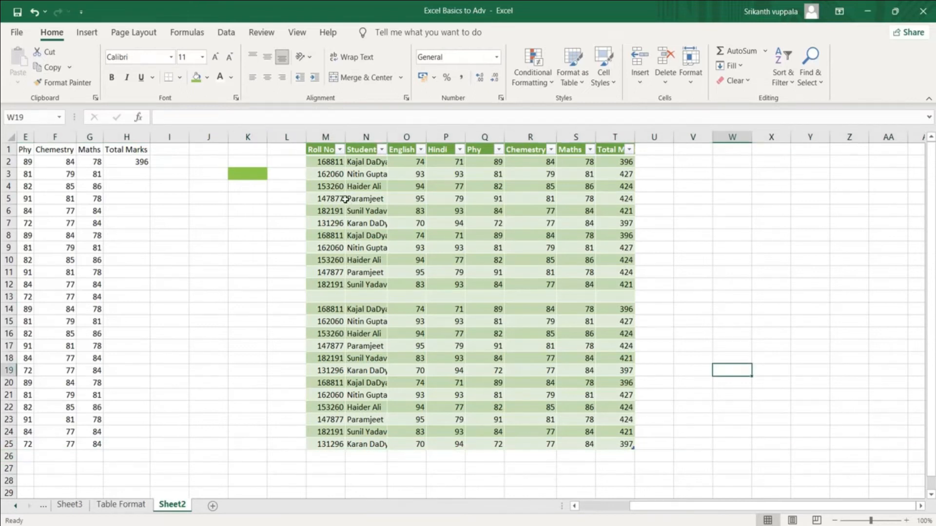
- Rename the green table as Students_Marks
click(326, 149)
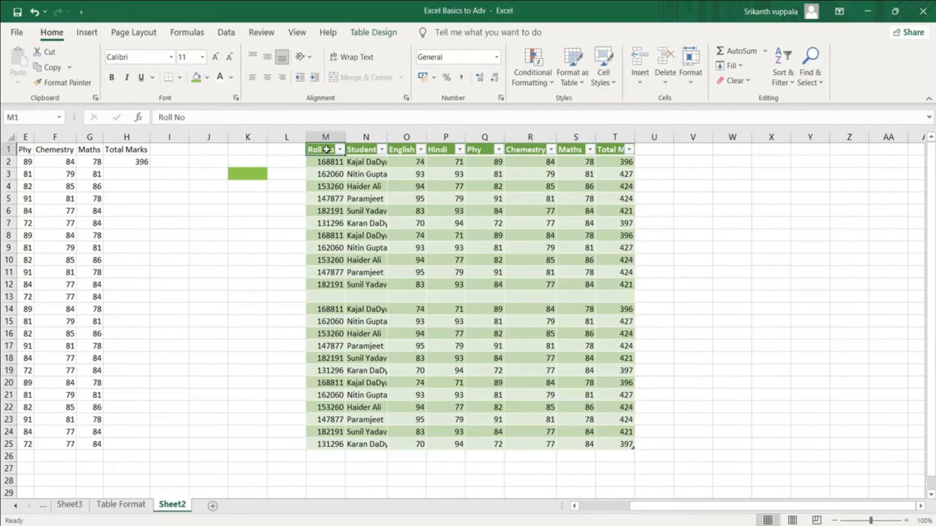
click(373, 33)
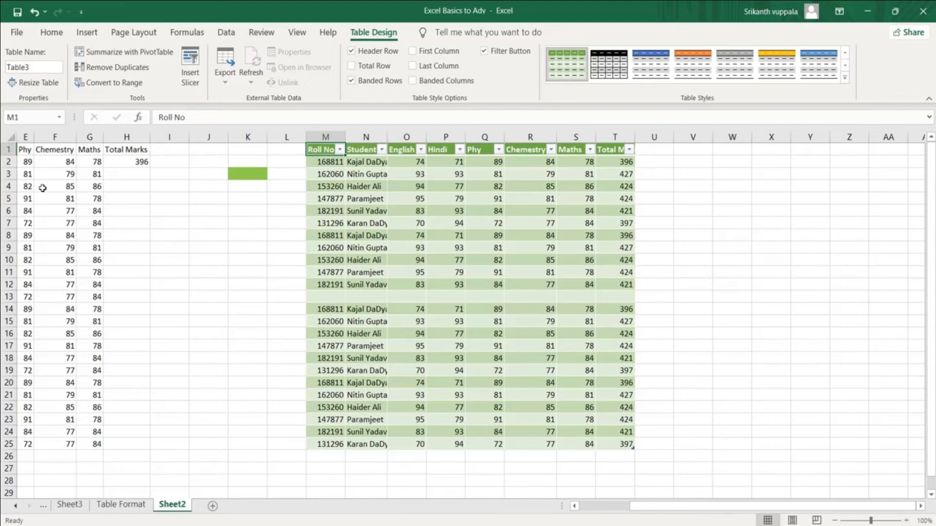
click(8, 67)
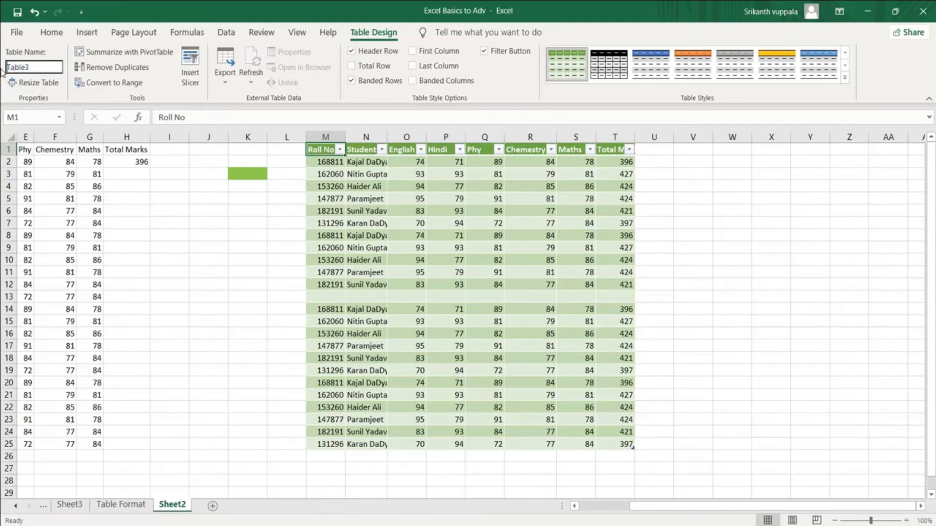
drag(34, 67, 8, 68)
text(Stude)
text(nts_Marks)
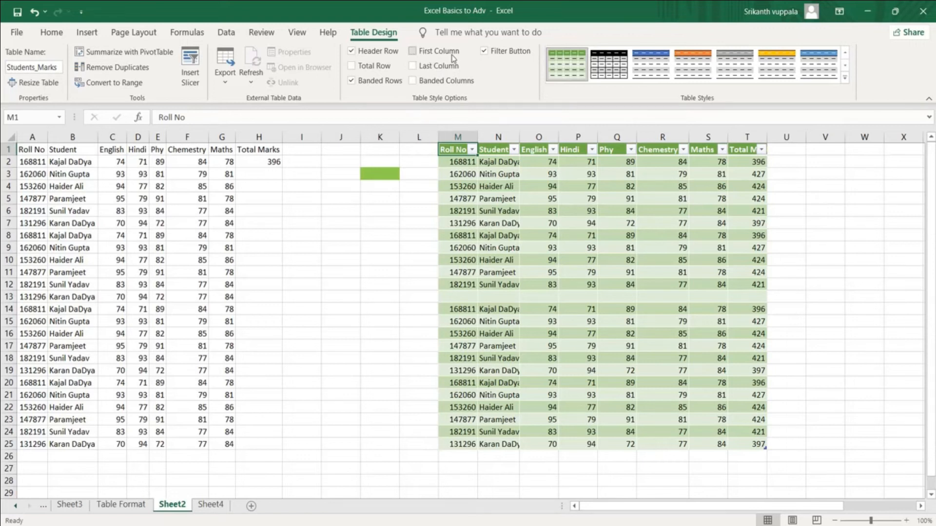
- Turn on the First Column and Last Column style options for the Students_Marks table
click(412, 52)
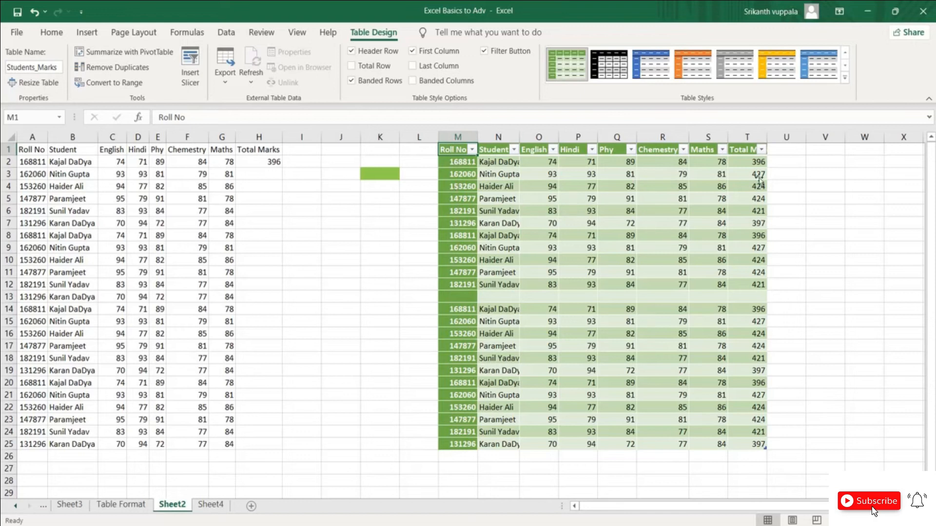
click(749, 153)
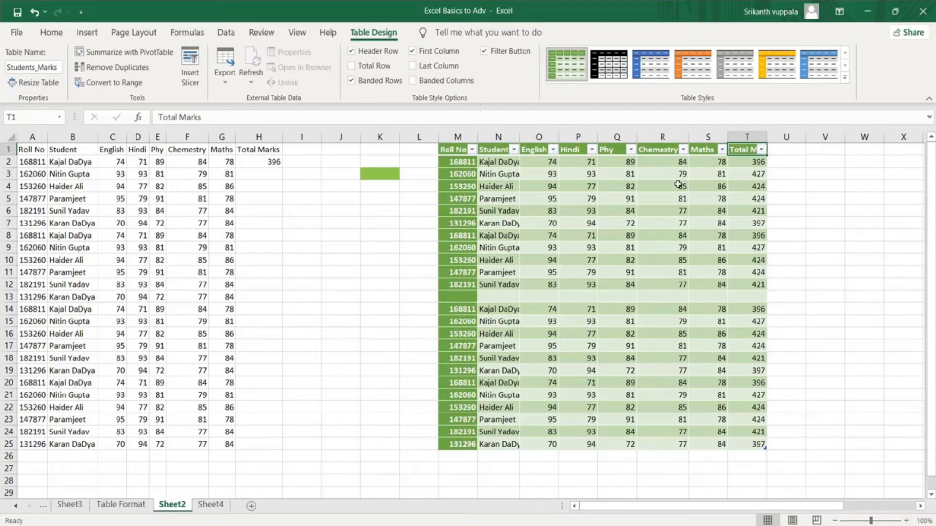
click(414, 68)
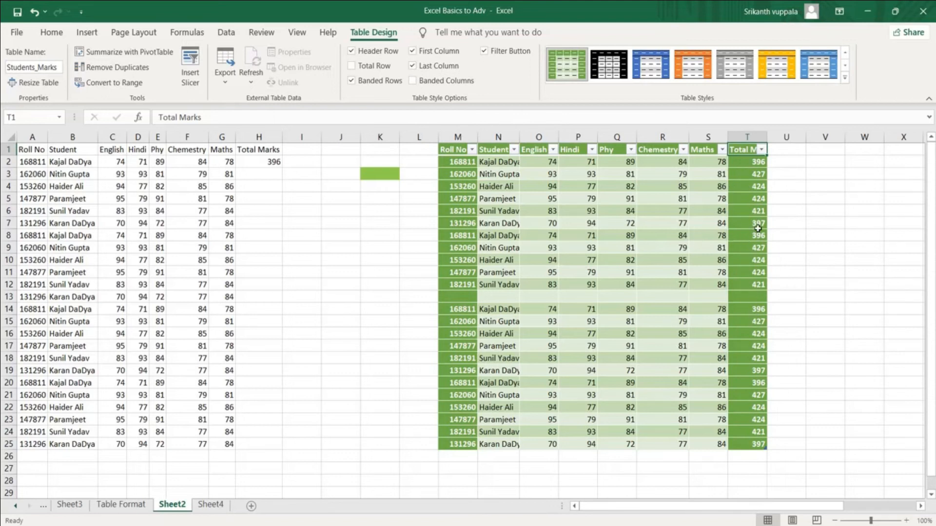
- Try the Banded Columns style option on the Students_Marks table, switching it on and off twice
click(413, 81)
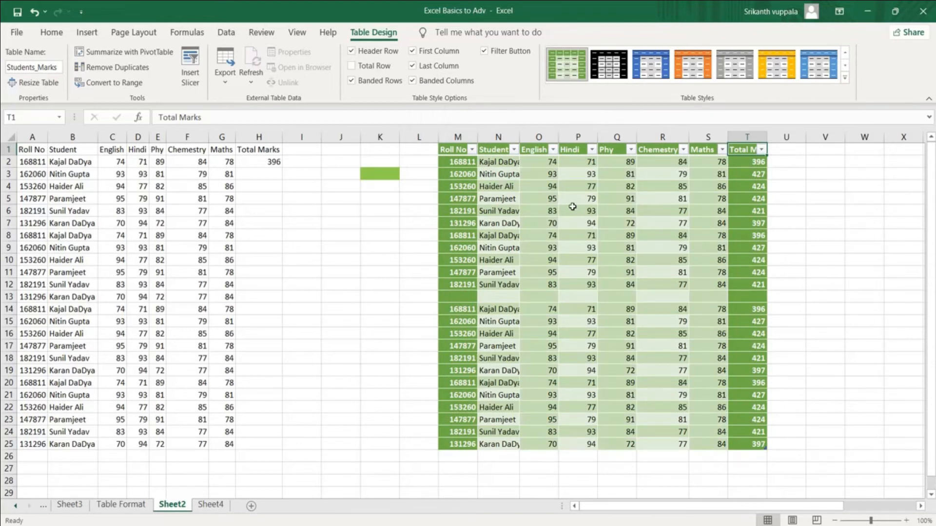
click(412, 81)
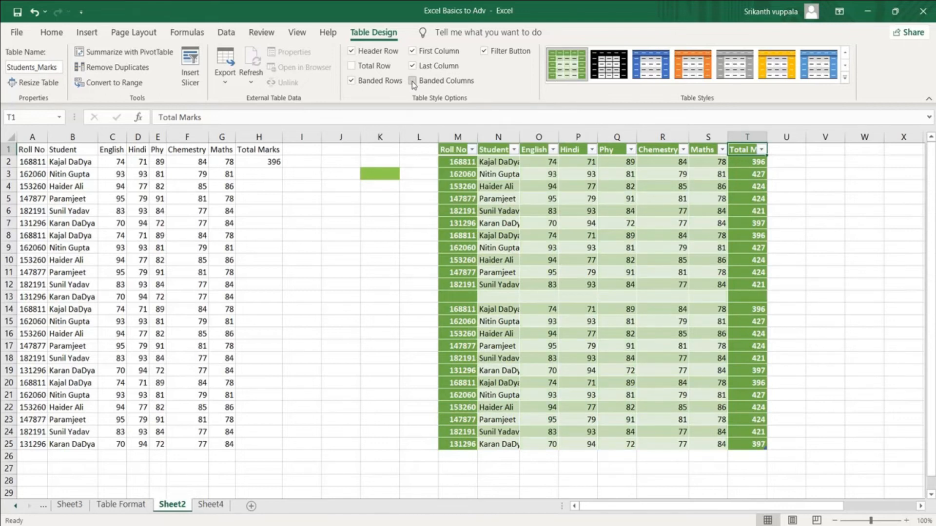
click(413, 81)
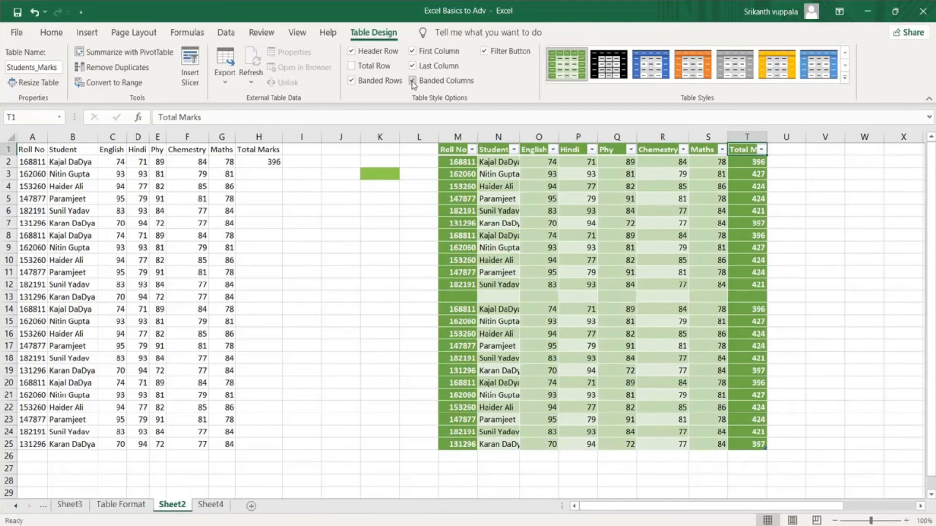
click(412, 81)
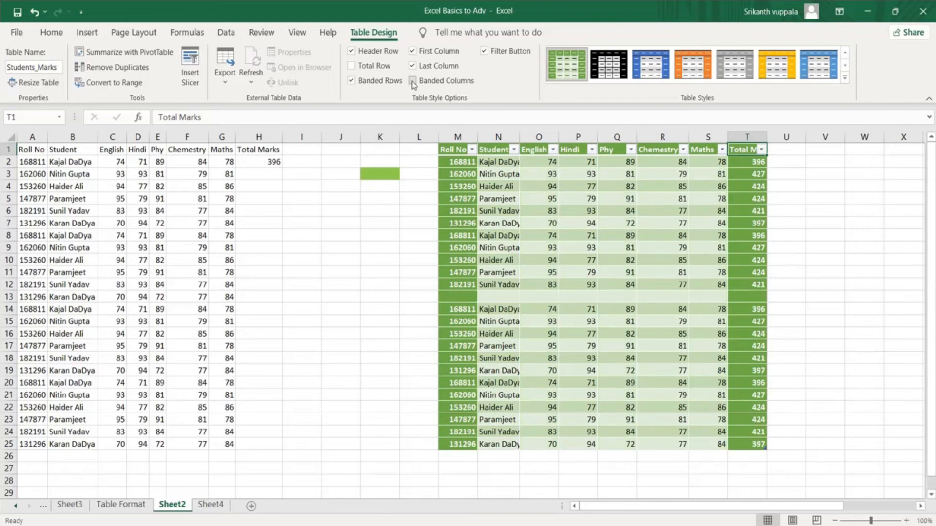
click(859, 273)
drag(933, 286, 934, 279)
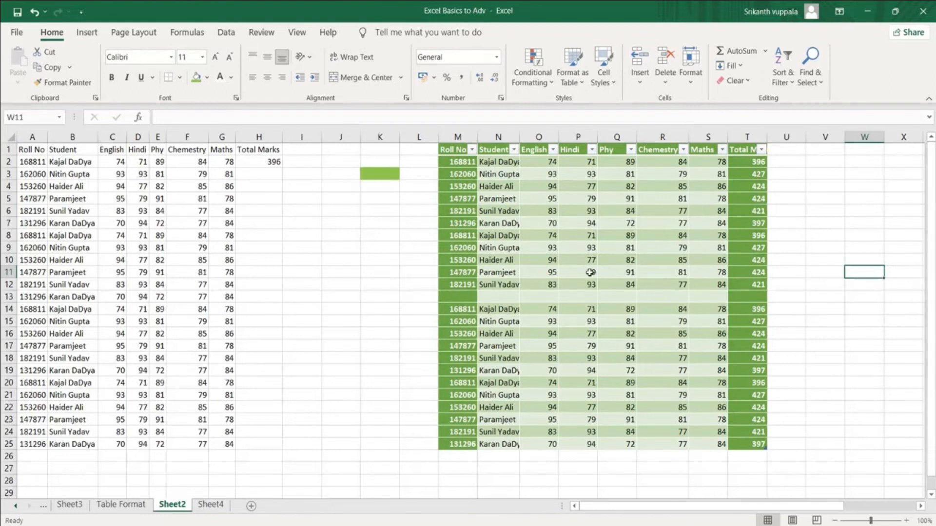
- Insert slicers for the Roll No and Student columns of the Students_Marks table
click(444, 154)
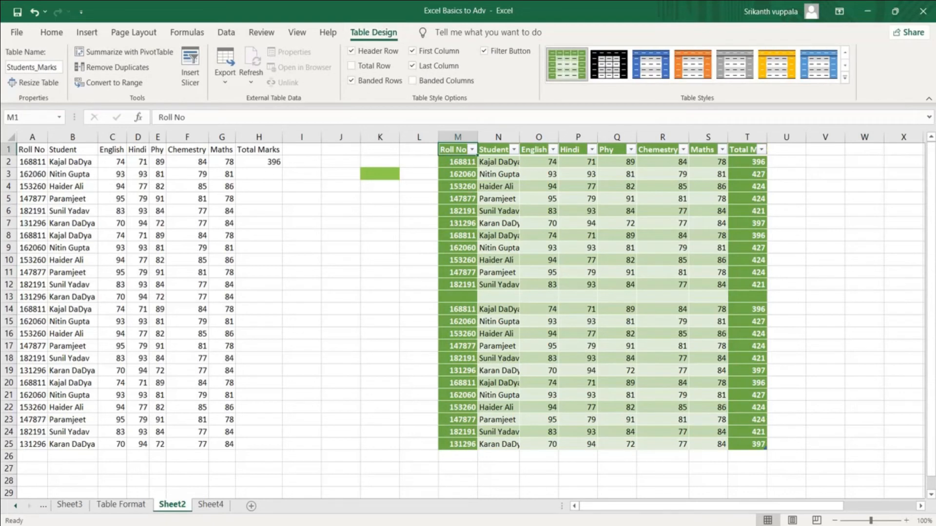
drag(612, 510, 708, 513)
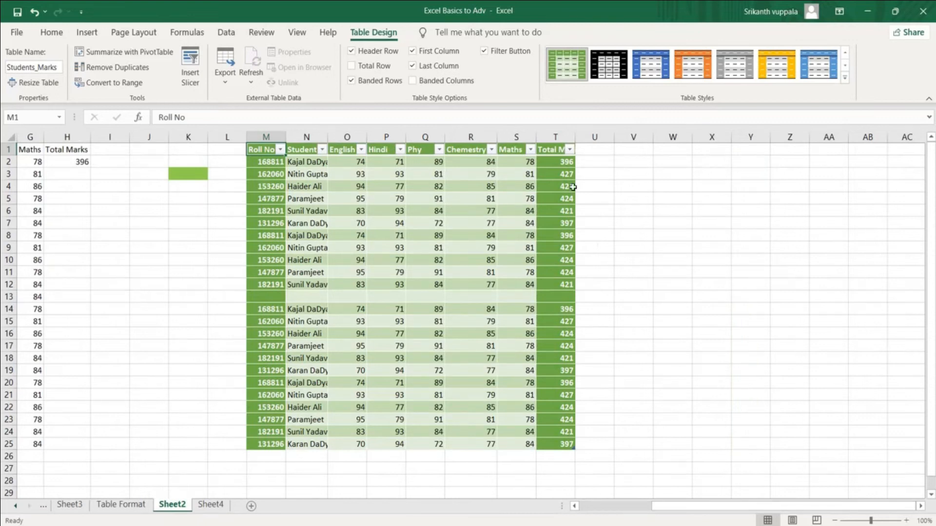
click(191, 76)
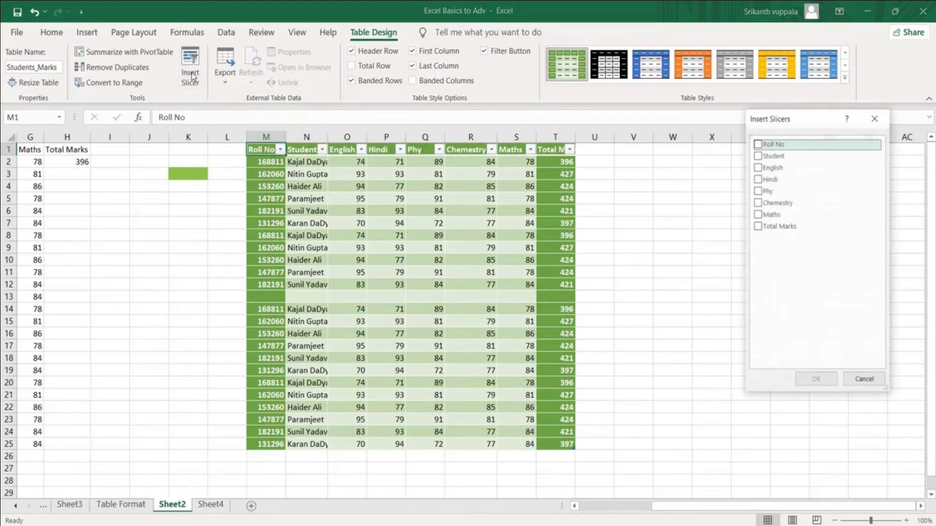
drag(785, 124, 733, 139)
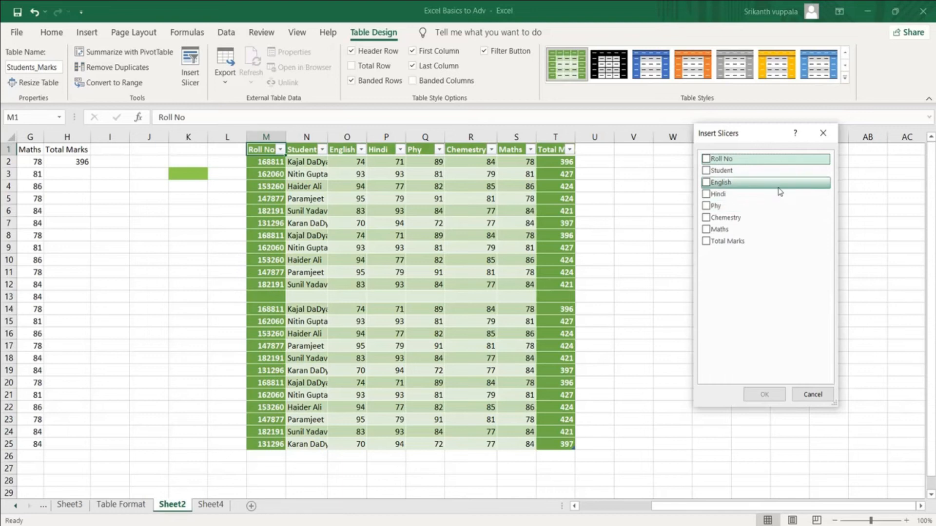
click(706, 171)
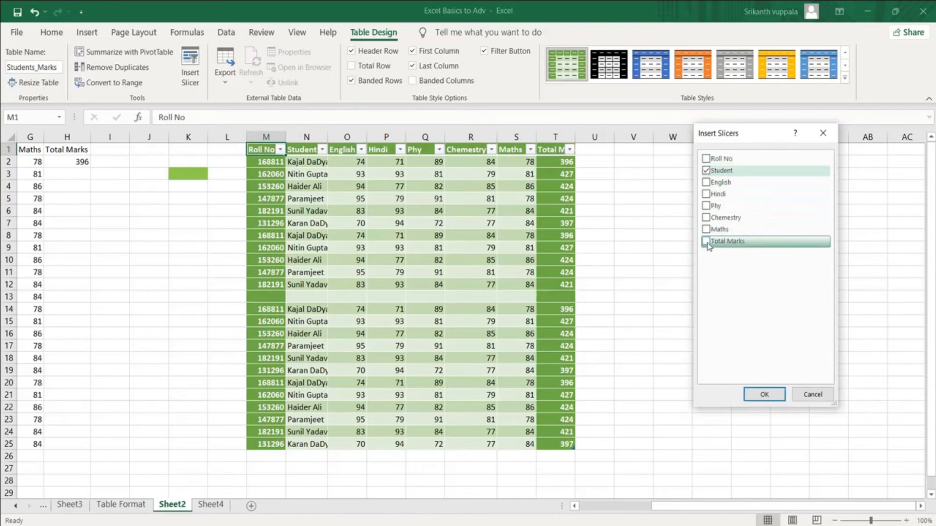
click(706, 159)
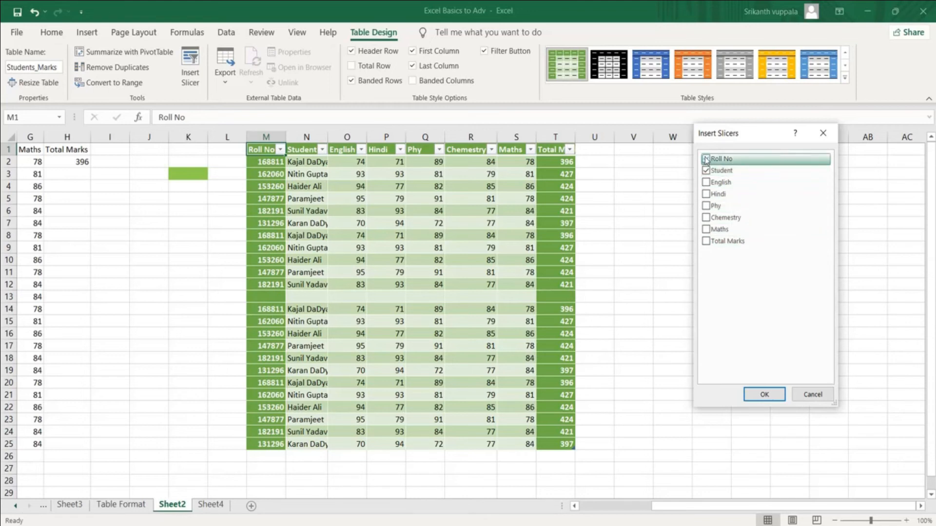
click(758, 399)
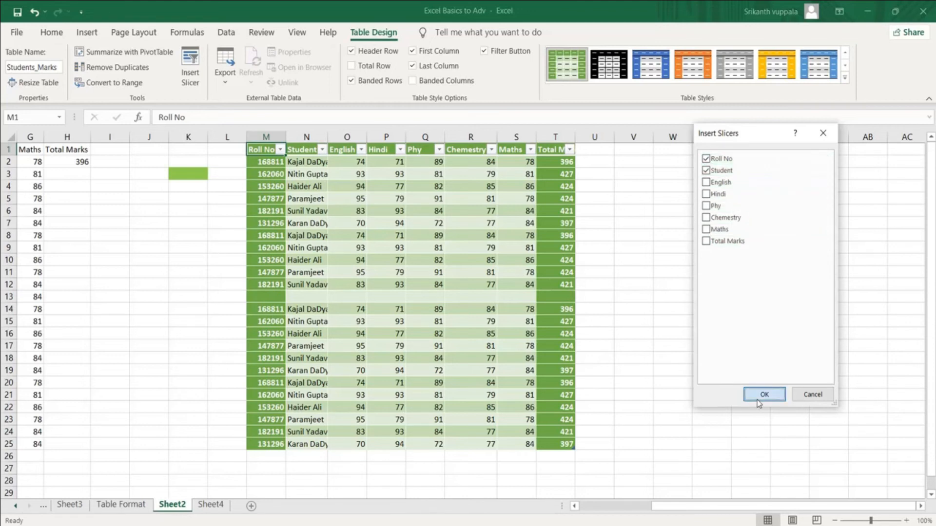
- Place the Roll No and Student slicers side by side in the empty columns beyond Total Marks, clear of the table
drag(491, 263, 729, 205)
drag(451, 234, 608, 210)
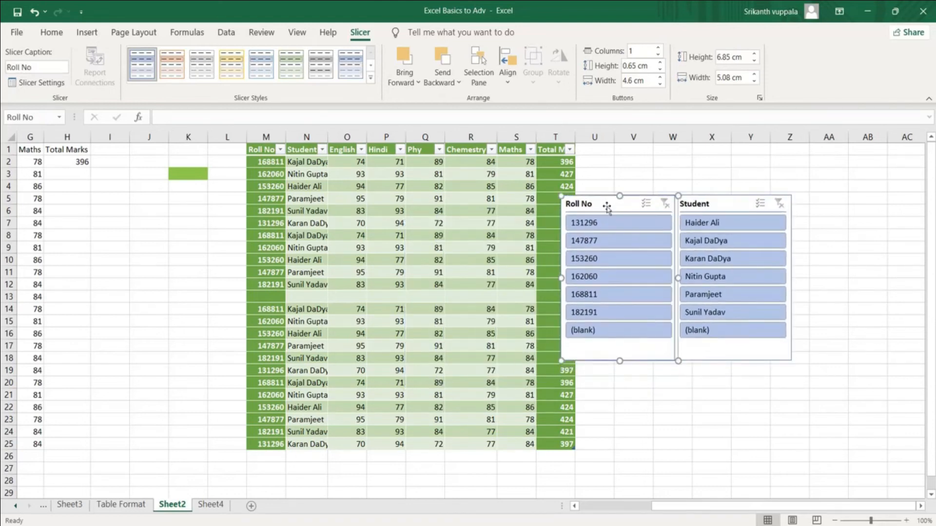
drag(714, 210, 766, 201)
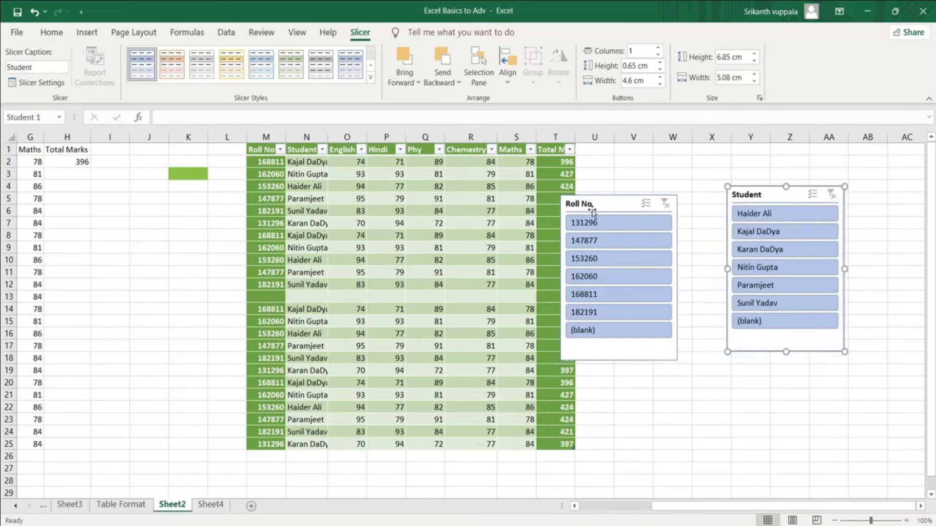
drag(597, 206, 645, 193)
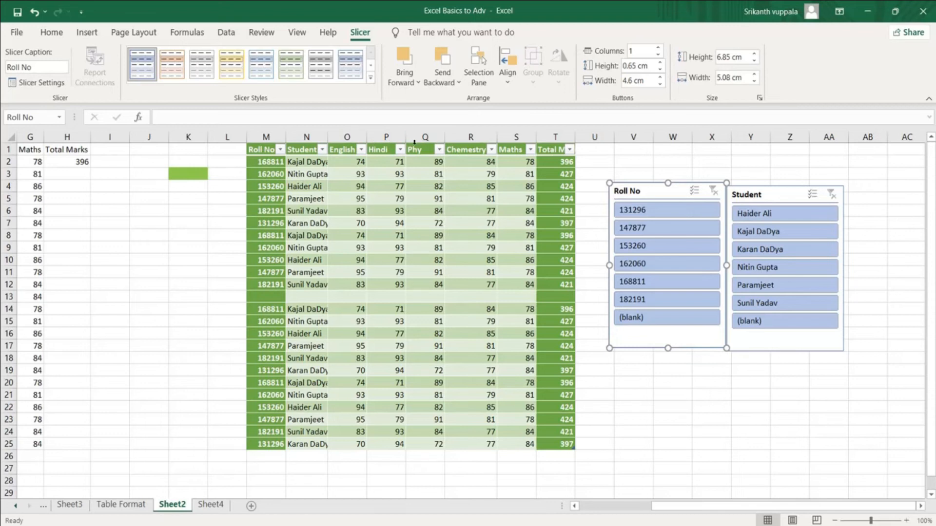
- Filter the table with the Student slicer by the second listed student, and switch the filter to the fourth
click(772, 233)
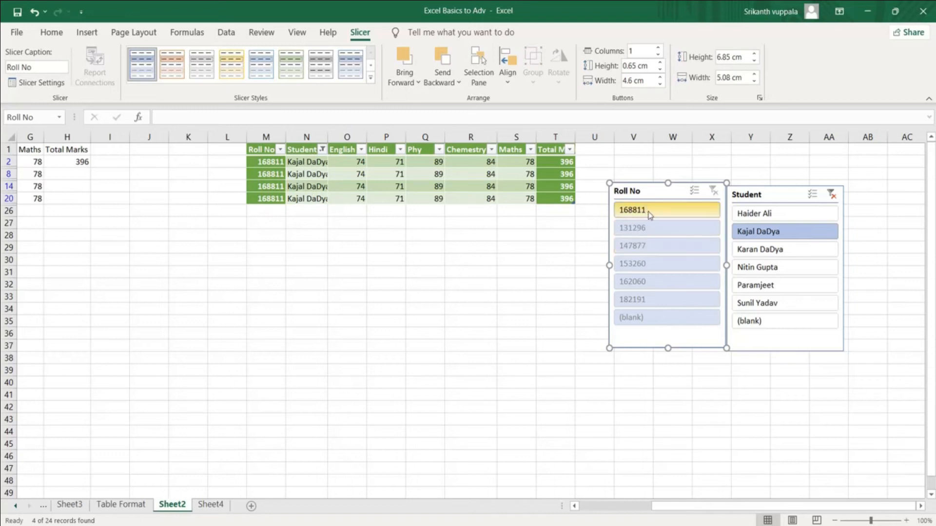
click(794, 265)
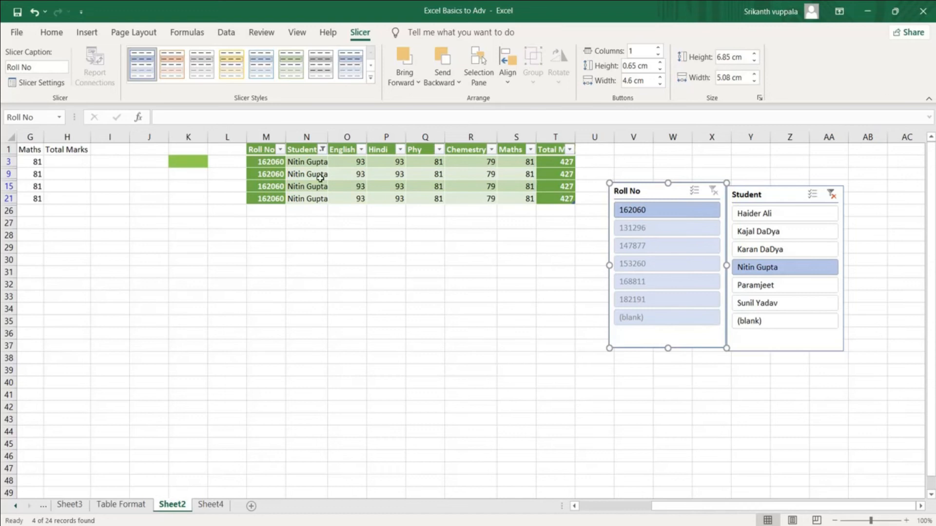
- Try the greyed-out roll numbers in the Roll No slicer, and filter by the first one, which matches the chosen student
click(645, 232)
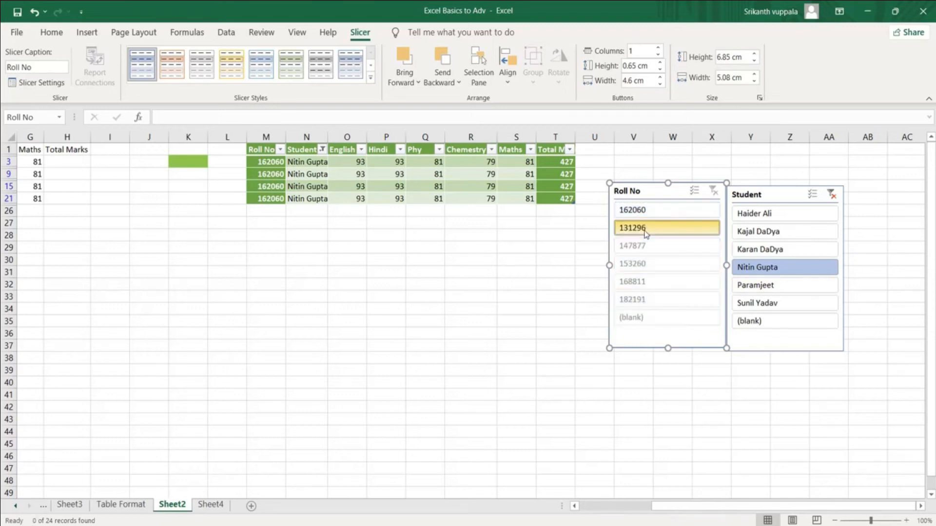
click(643, 246)
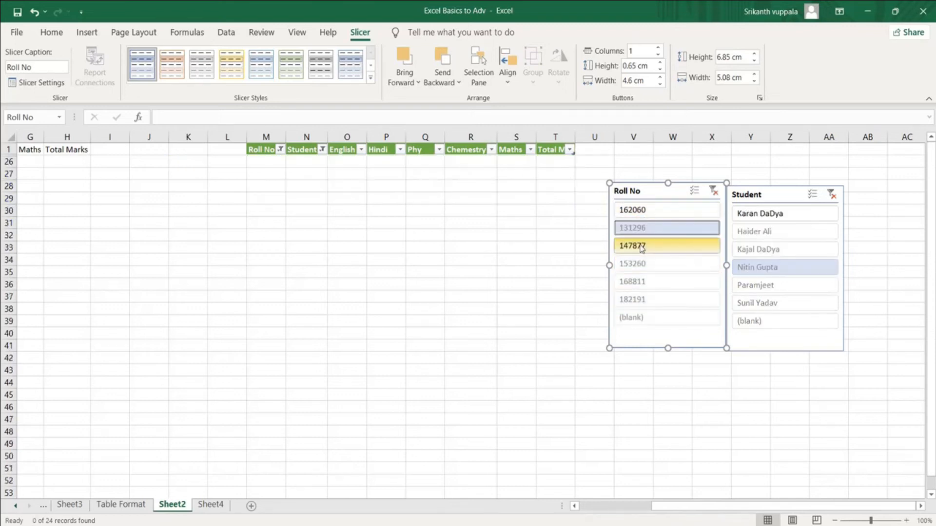
click(641, 264)
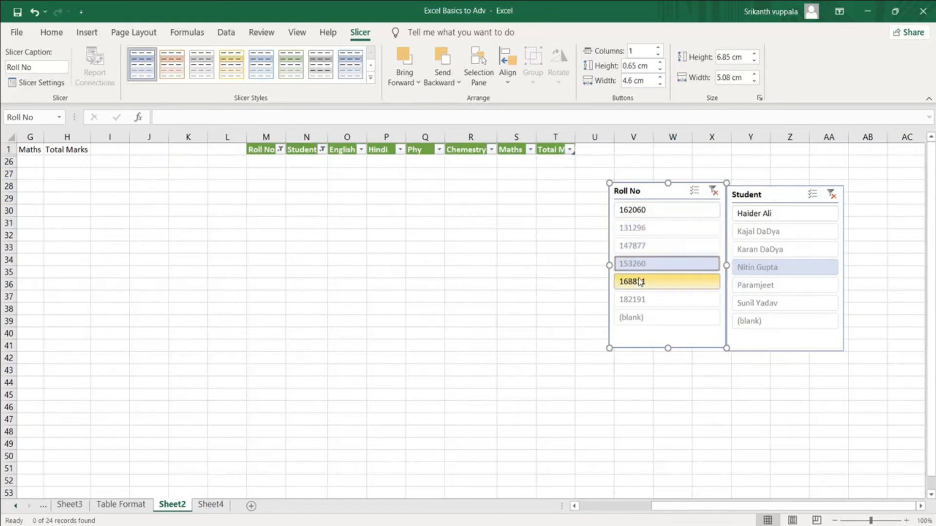
click(642, 281)
click(640, 213)
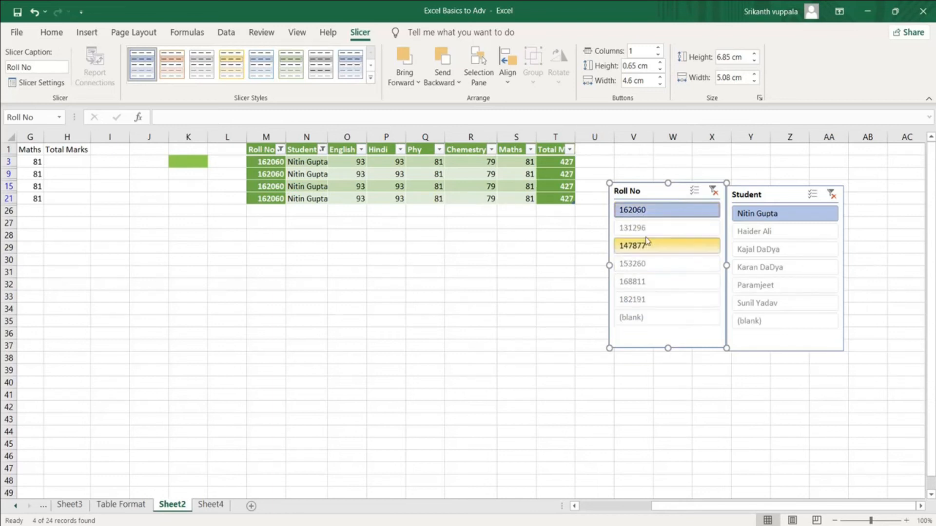
- Set the Roll No slicer to hide items with no data in its slicer settings
right_click(693, 197)
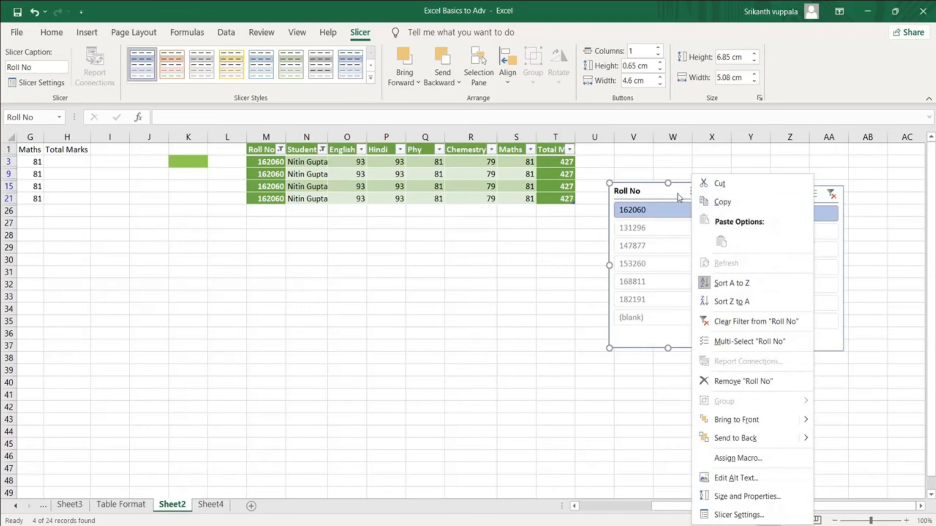
click(679, 197)
right_click(677, 193)
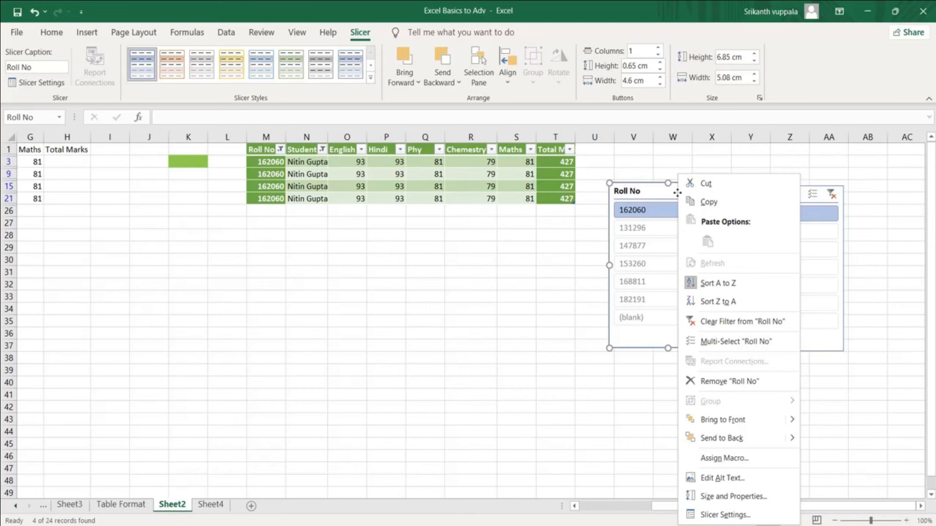
click(765, 518)
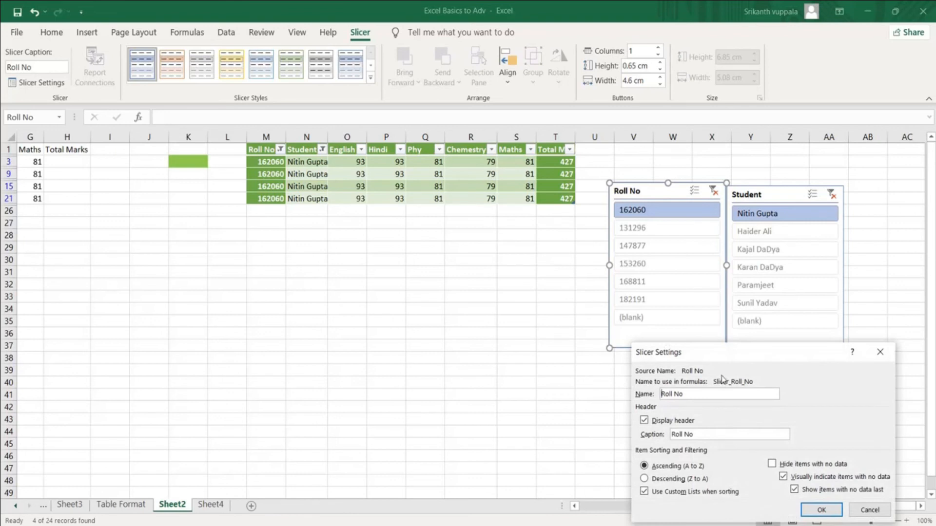
drag(723, 355, 500, 280)
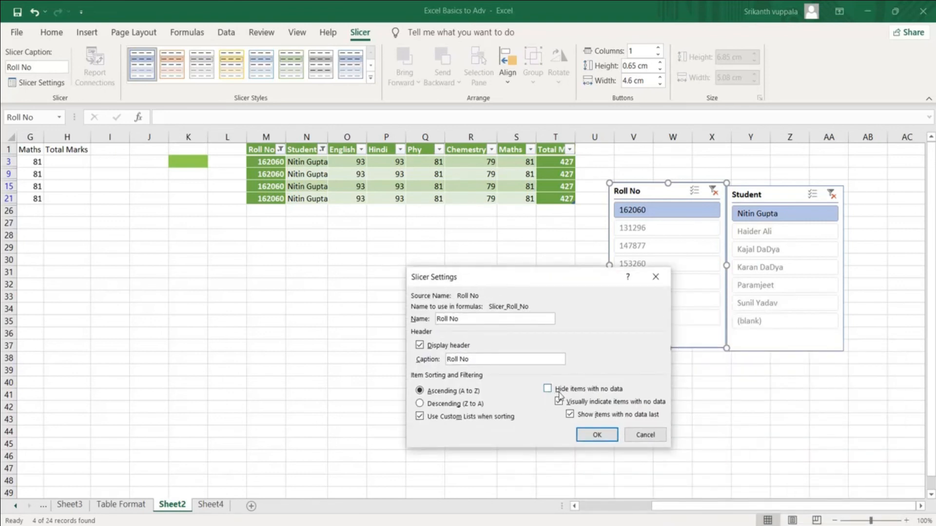
click(555, 390)
click(595, 434)
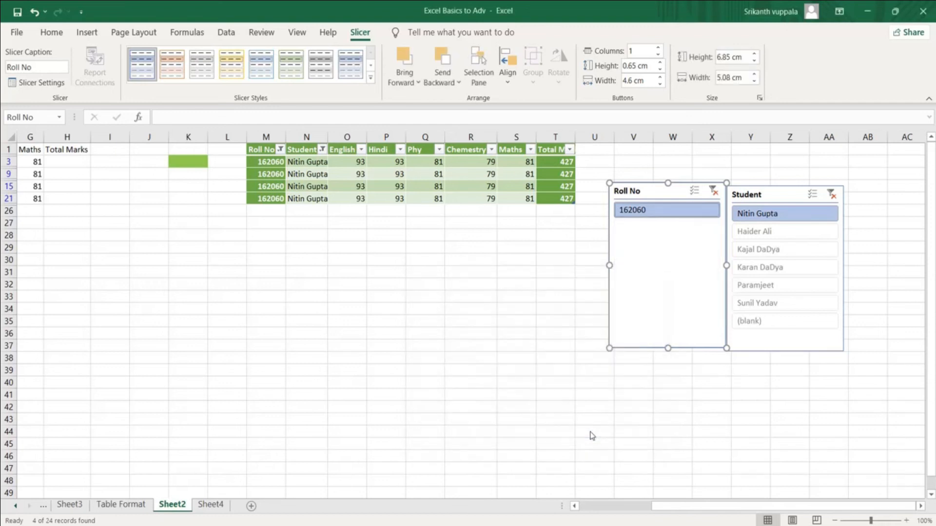
- Try a greyed-out student in the Student slicer, and return the filter to the first listed student
click(755, 251)
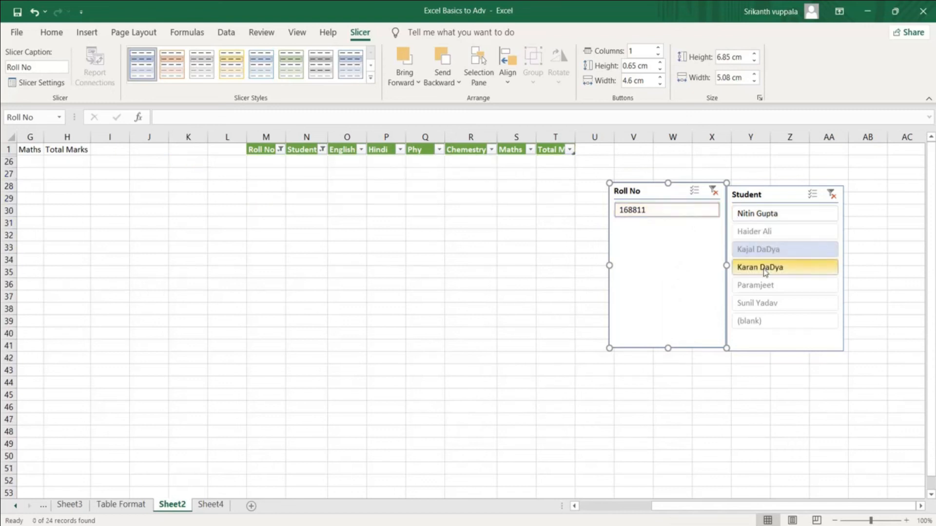
click(763, 216)
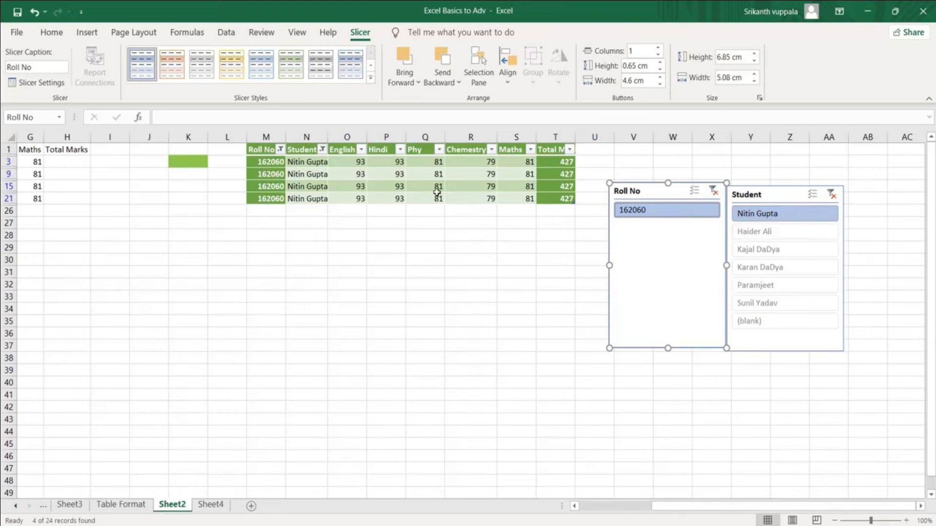
- Clear the filters of the Roll No and Student slicers, and delete both slicers from the sheet
click(714, 193)
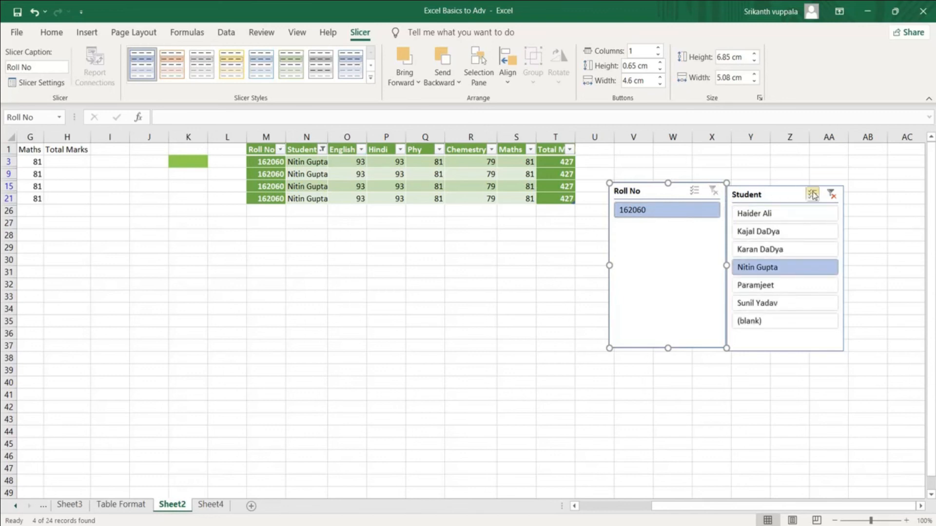
click(832, 196)
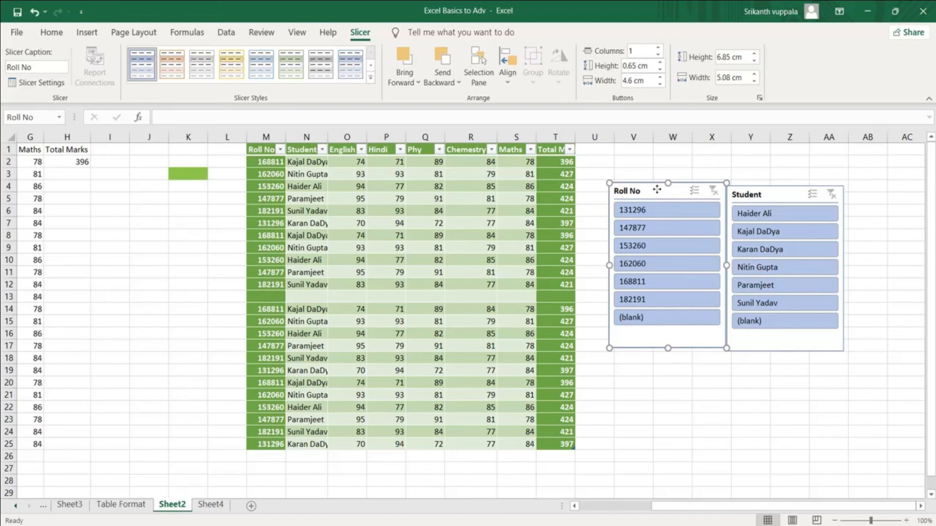
key(Delete)
click(748, 196)
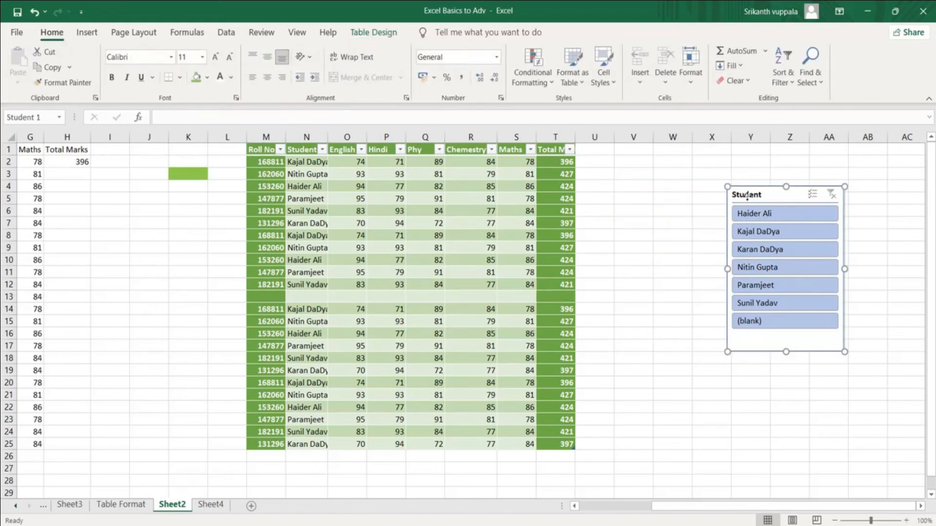
key(Delete)
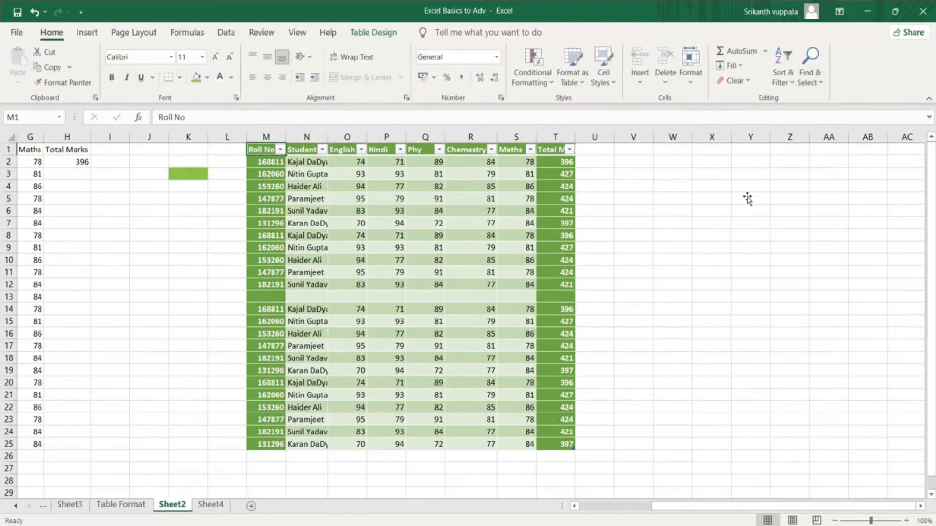
click(750, 224)
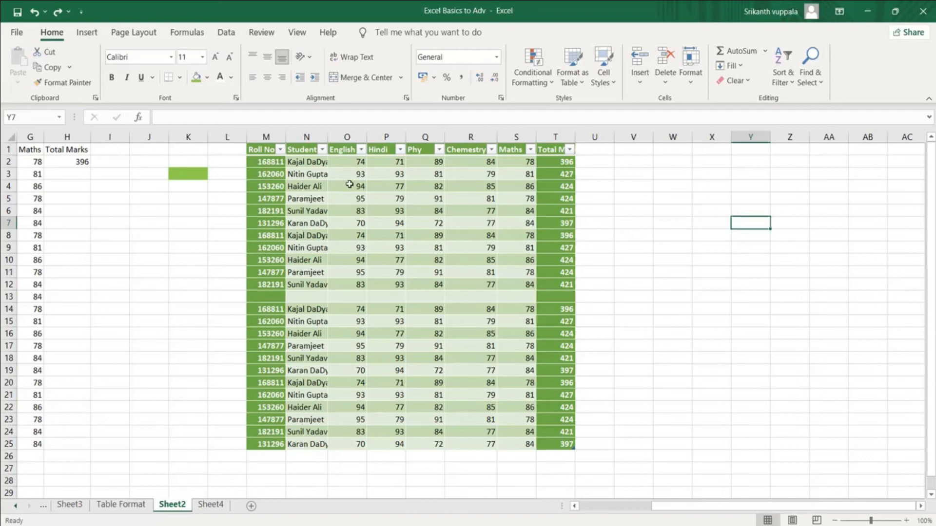
- Add a total row to the Students_Marks table, and check its Total Marks sum against the selected column values
click(259, 148)
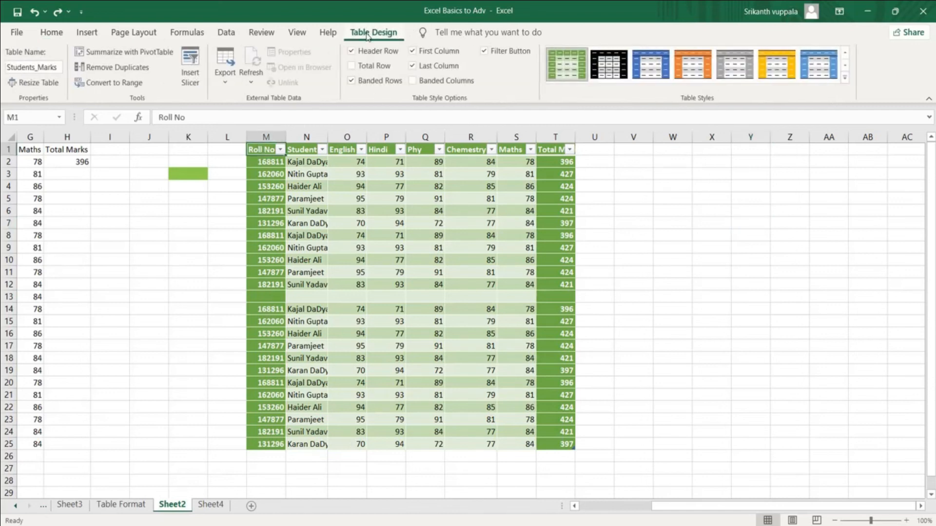
click(352, 66)
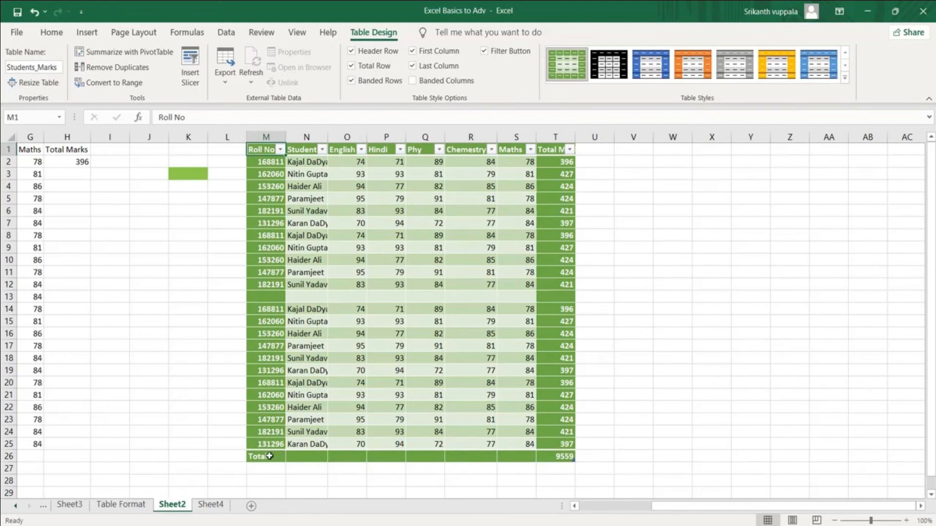
click(567, 457)
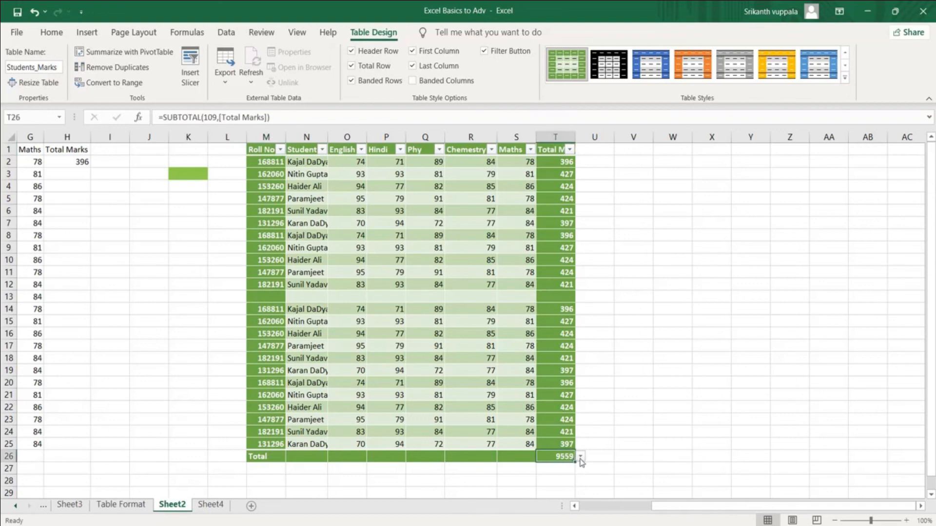
drag(555, 162, 567, 444)
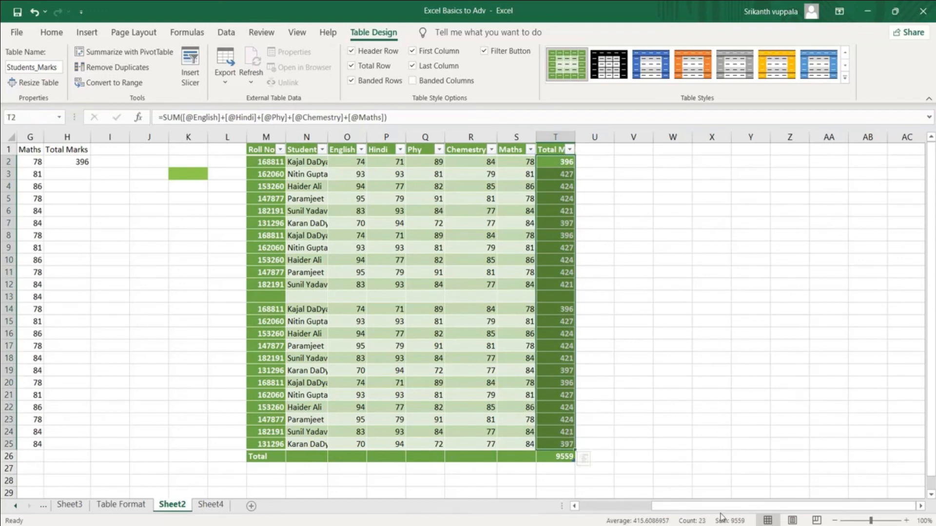
click(558, 457)
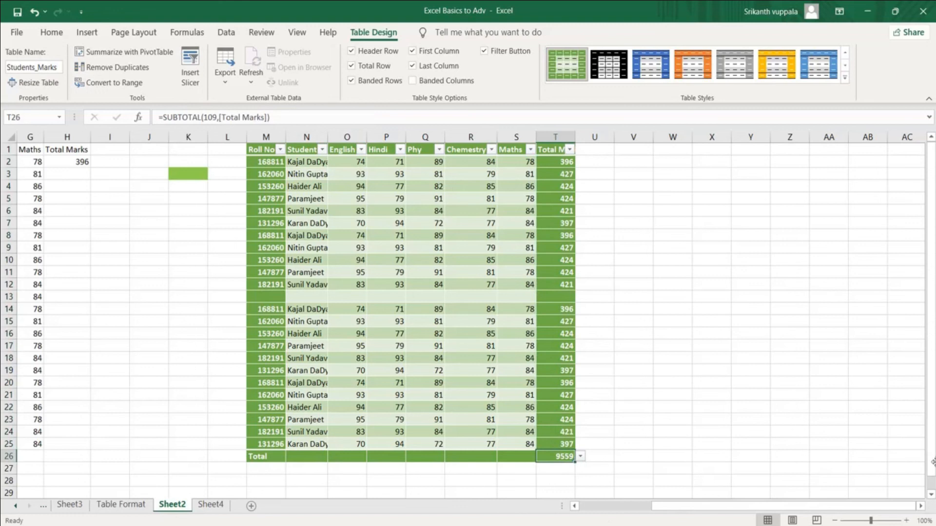
- Try Average and Max as the total row's function for the Total Marks column
drag(933, 469, 932, 484)
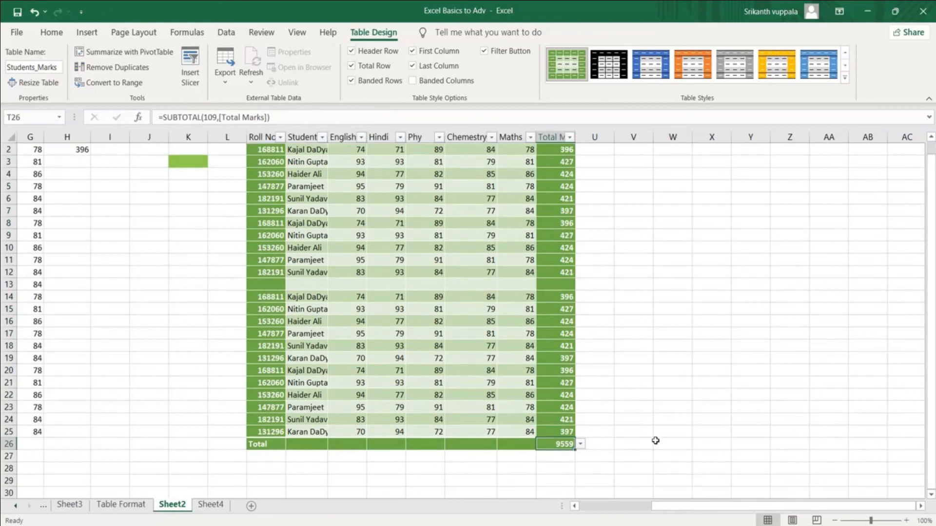
click(579, 445)
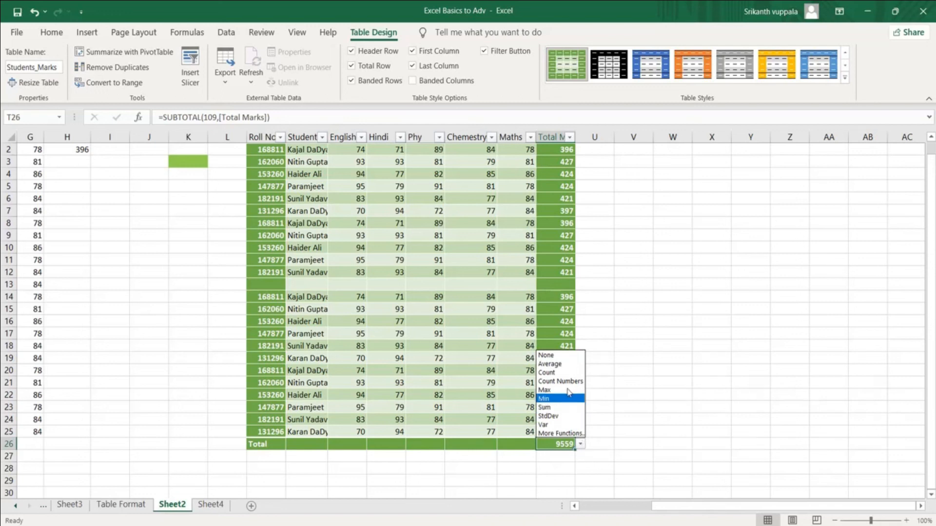
click(560, 365)
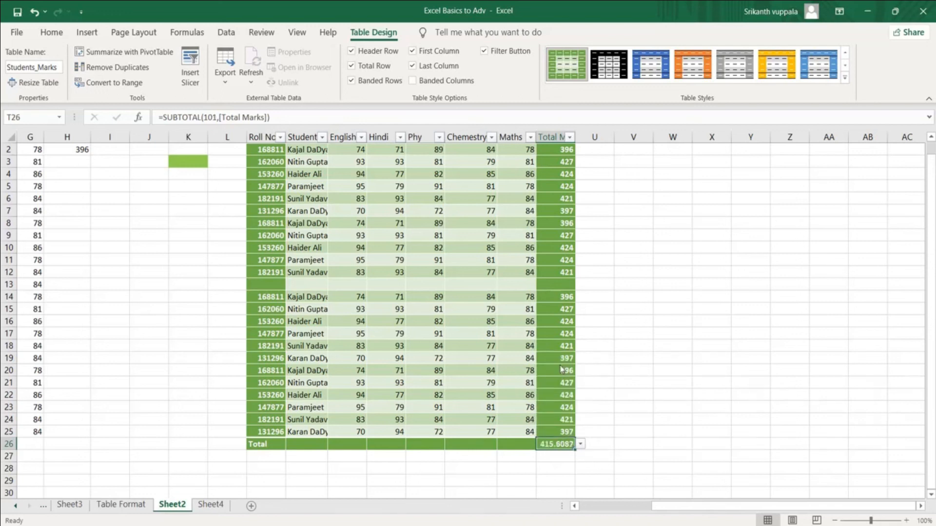
click(581, 446)
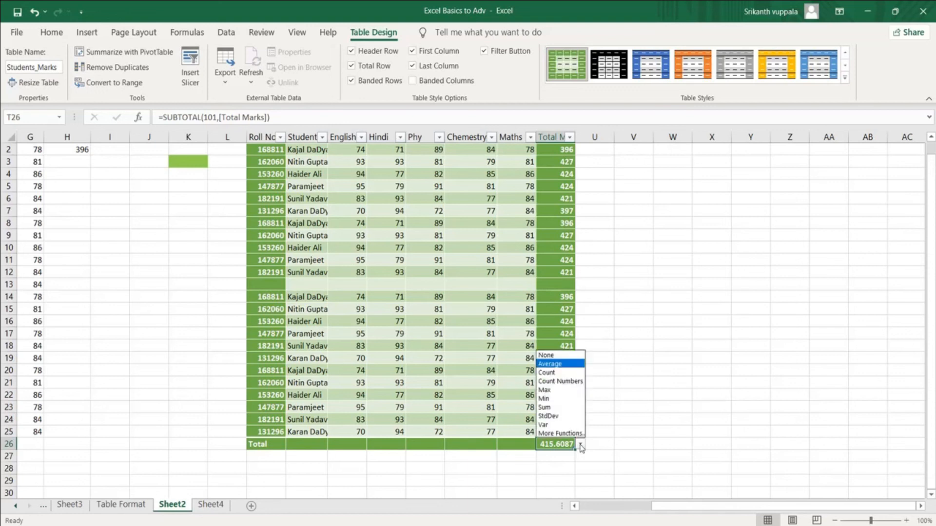
click(545, 390)
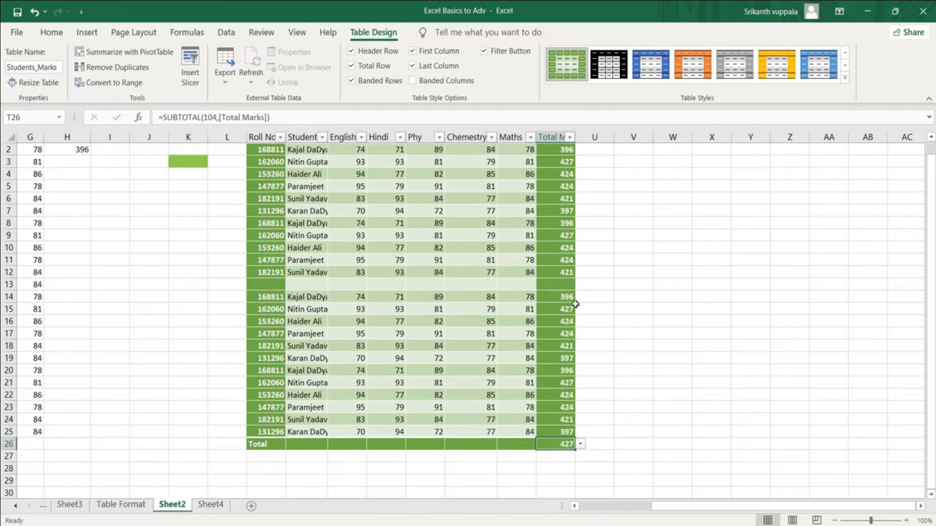
- Set the total row's function for Total Marks to Min, and review the other functions offered for that cell
click(581, 444)
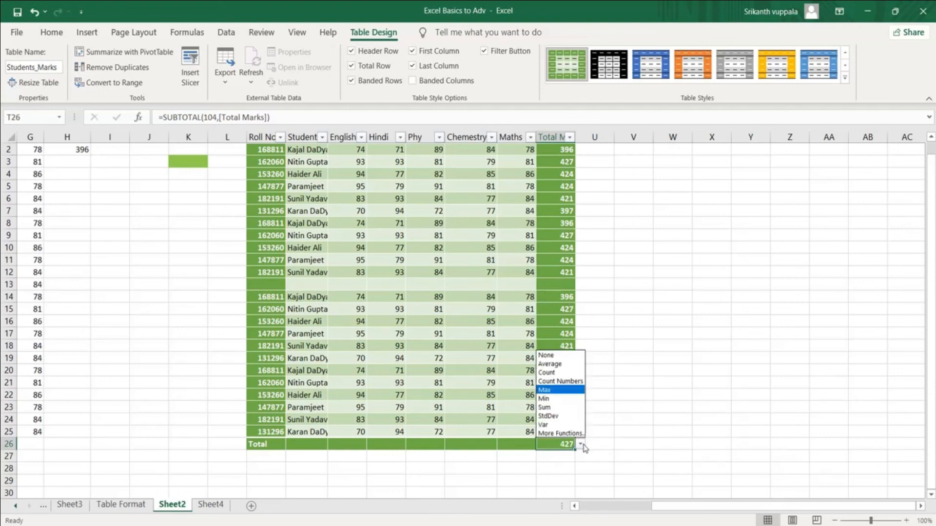
click(560, 399)
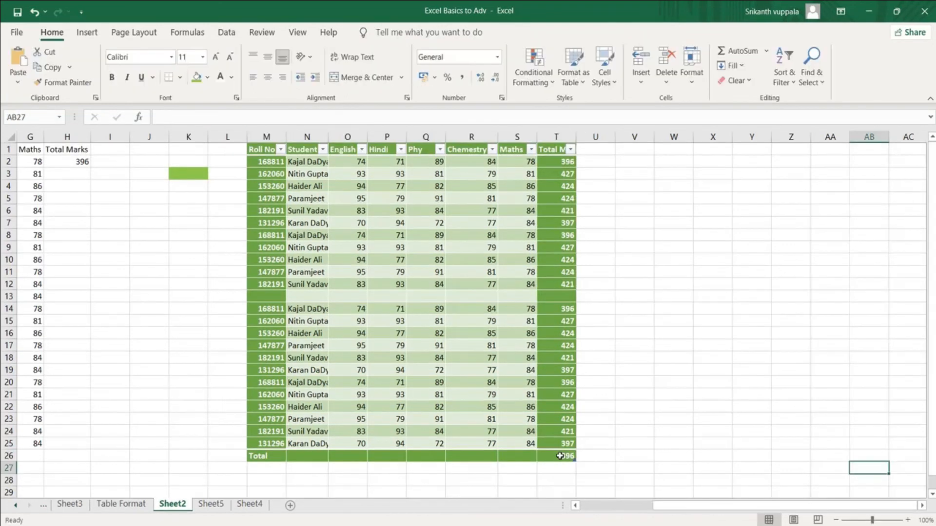
click(267, 149)
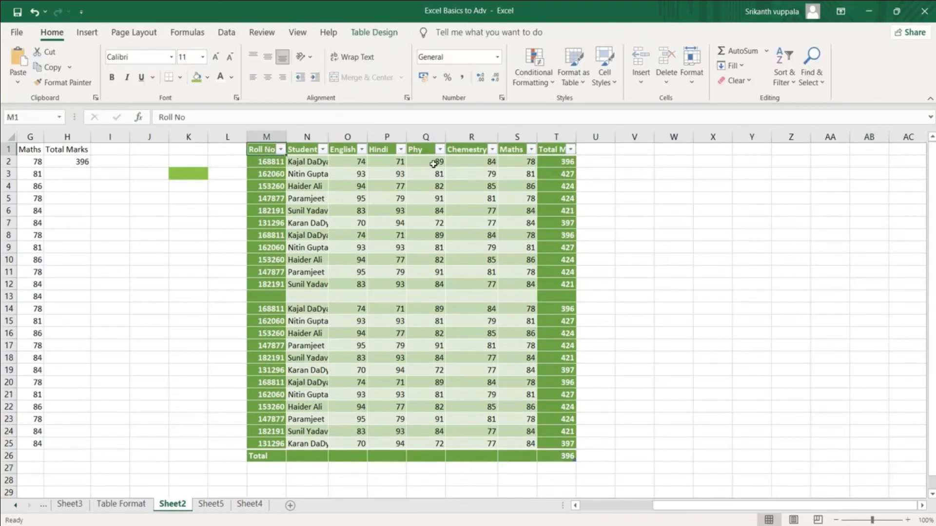
click(568, 454)
click(582, 456)
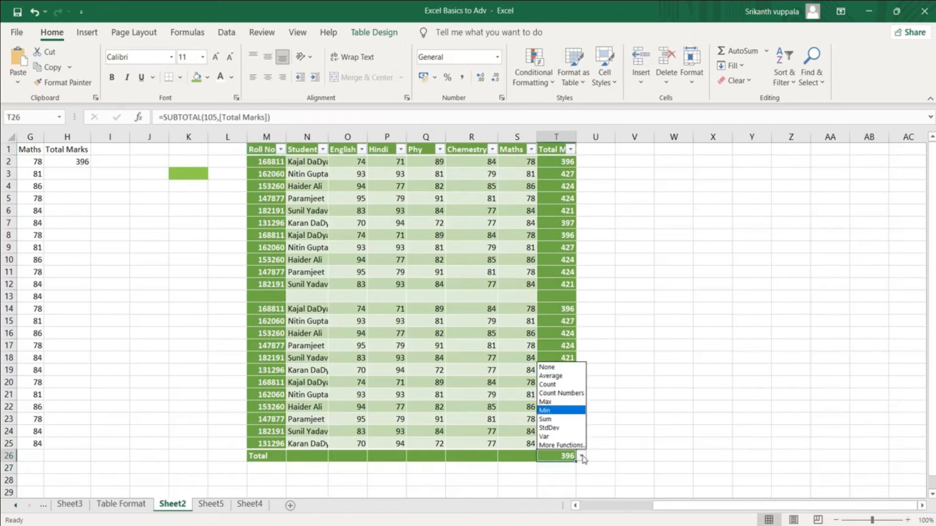
click(637, 380)
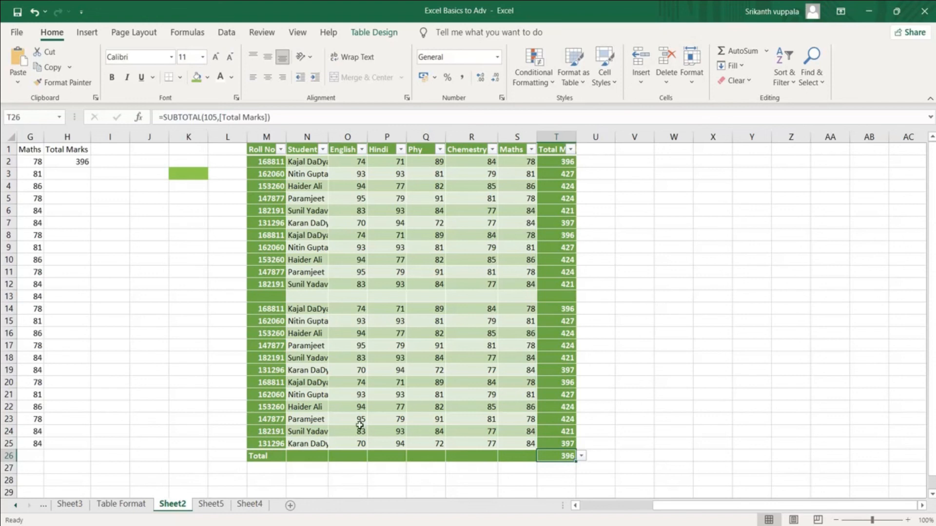
- Look at the plain data on Sheet4, and go to the star rating picture on Sheet5
click(261, 505)
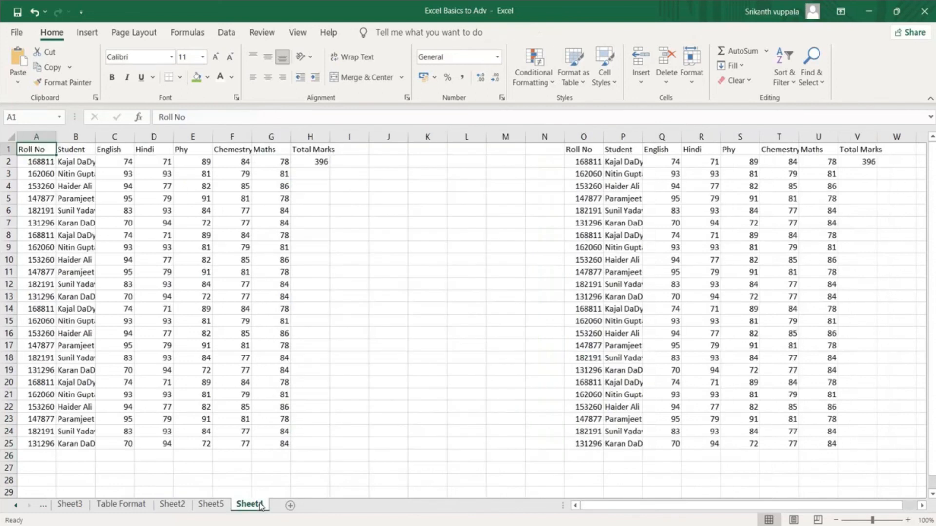
click(211, 504)
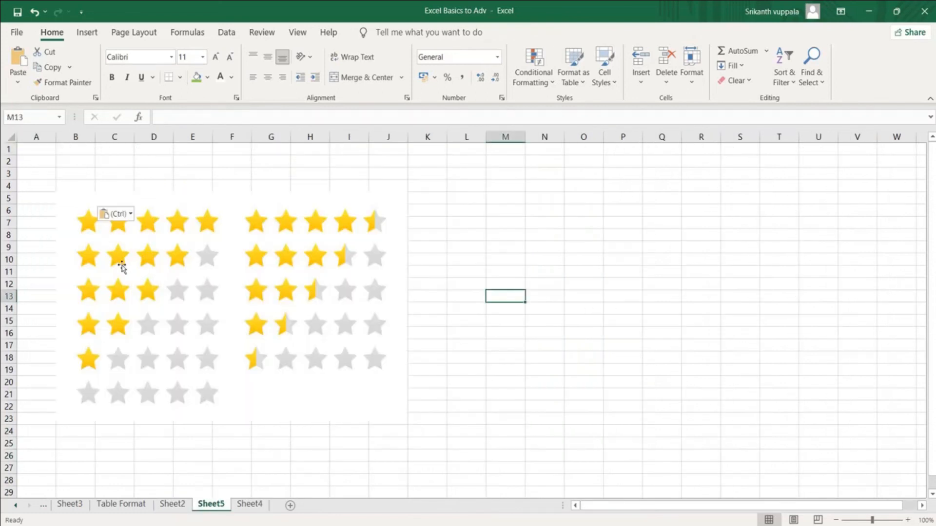